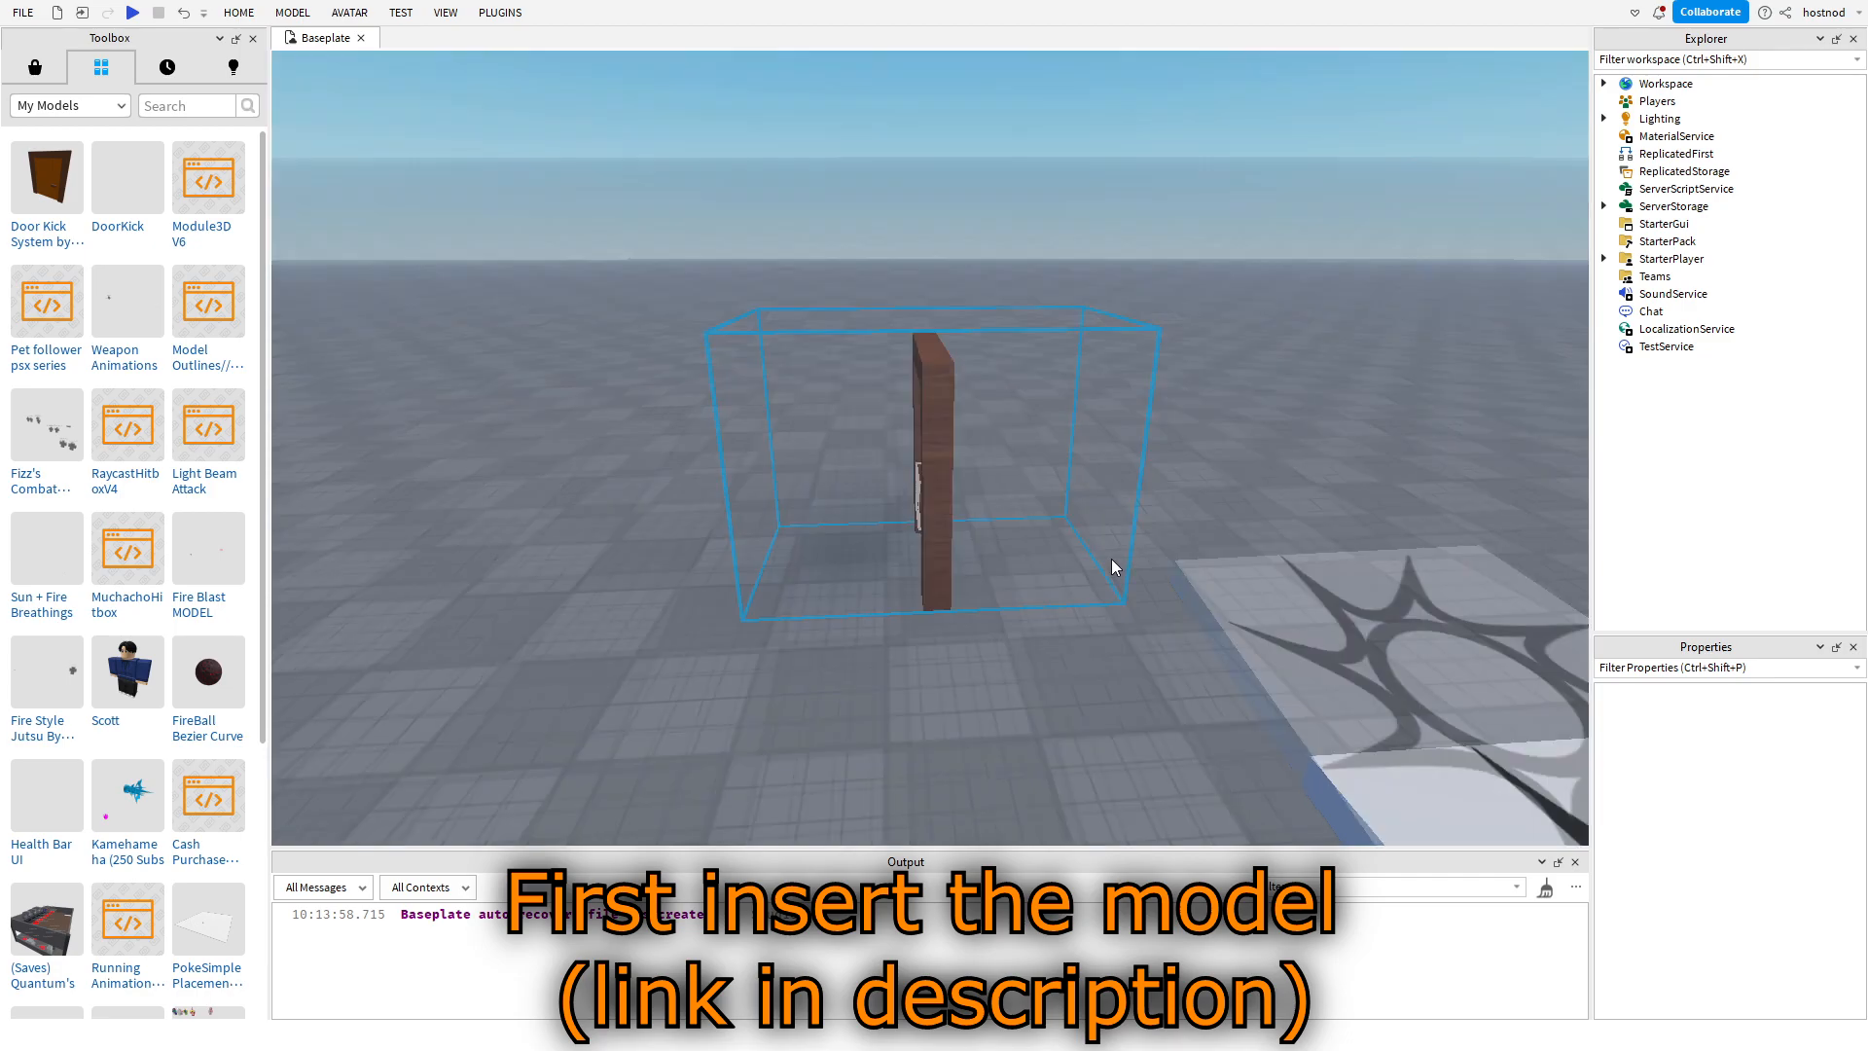
Close the Toolbox and insert an R15 dummy from the Character Inserter presets.
right_click_drag(1111, 559, 1088, 522)
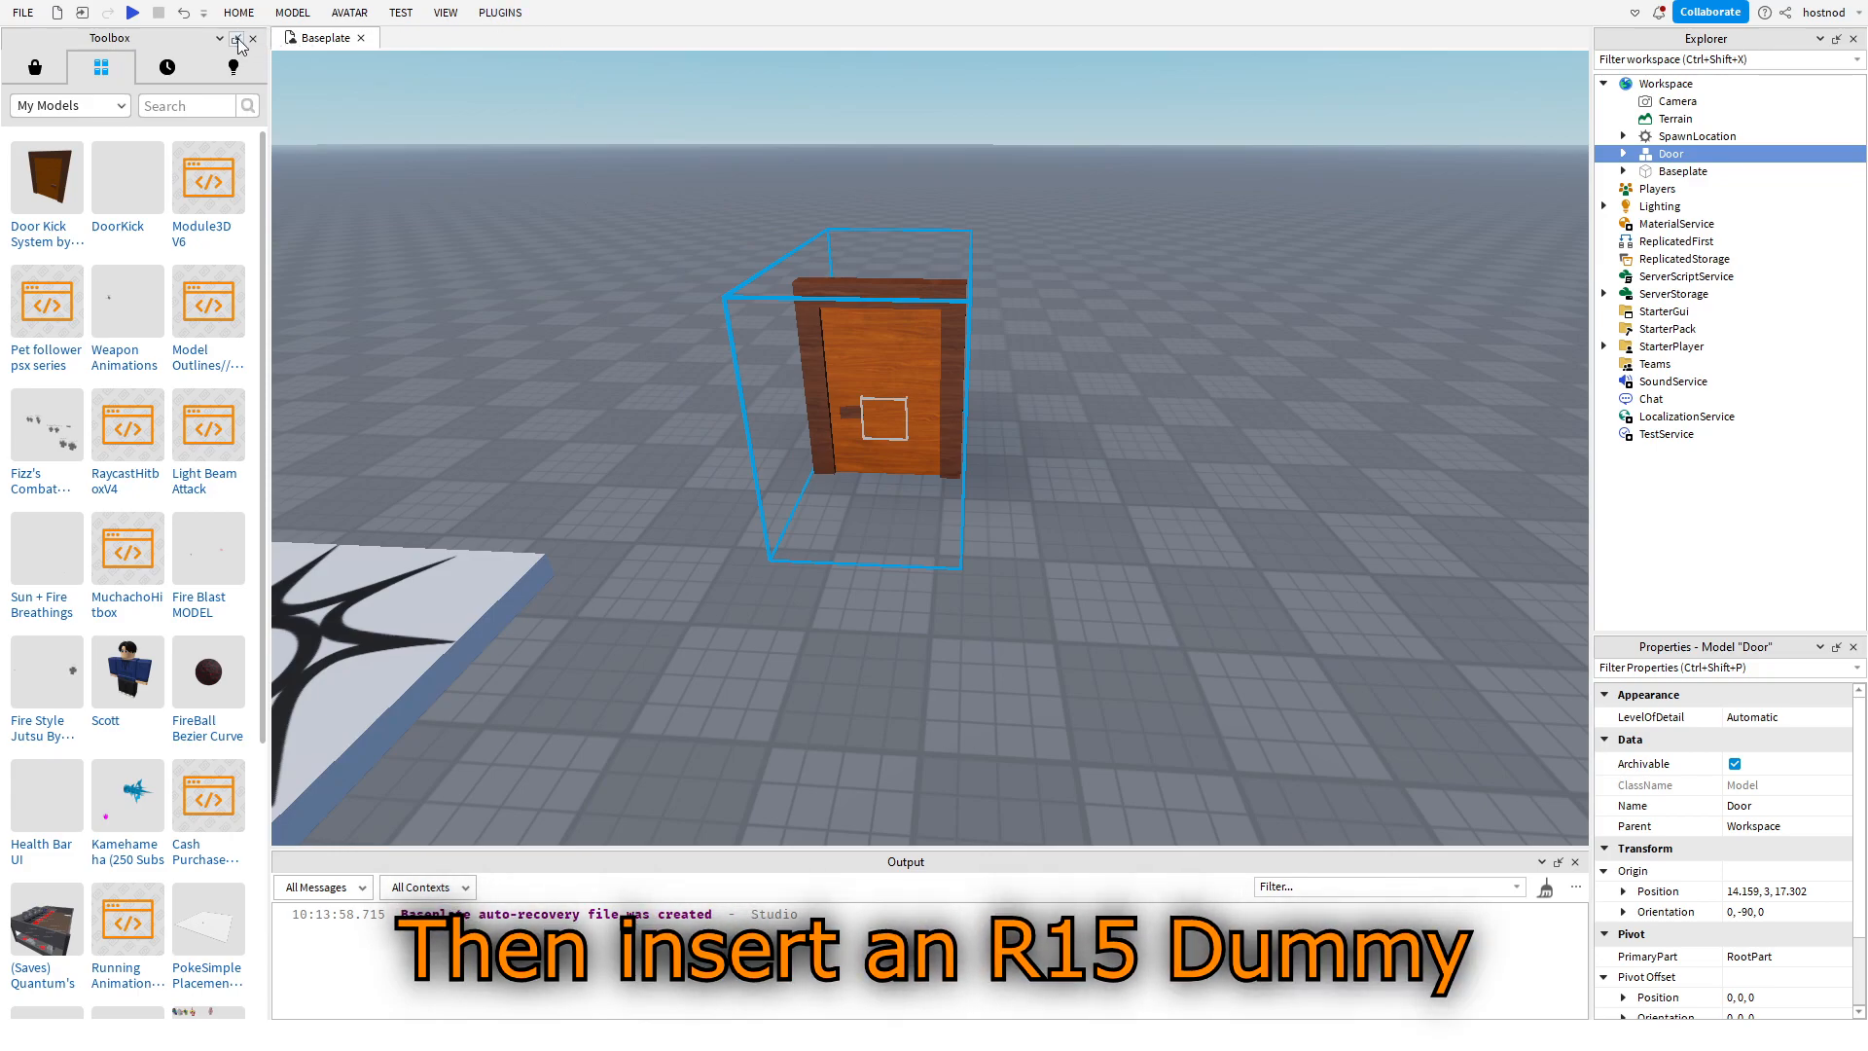
left_click(253, 38)
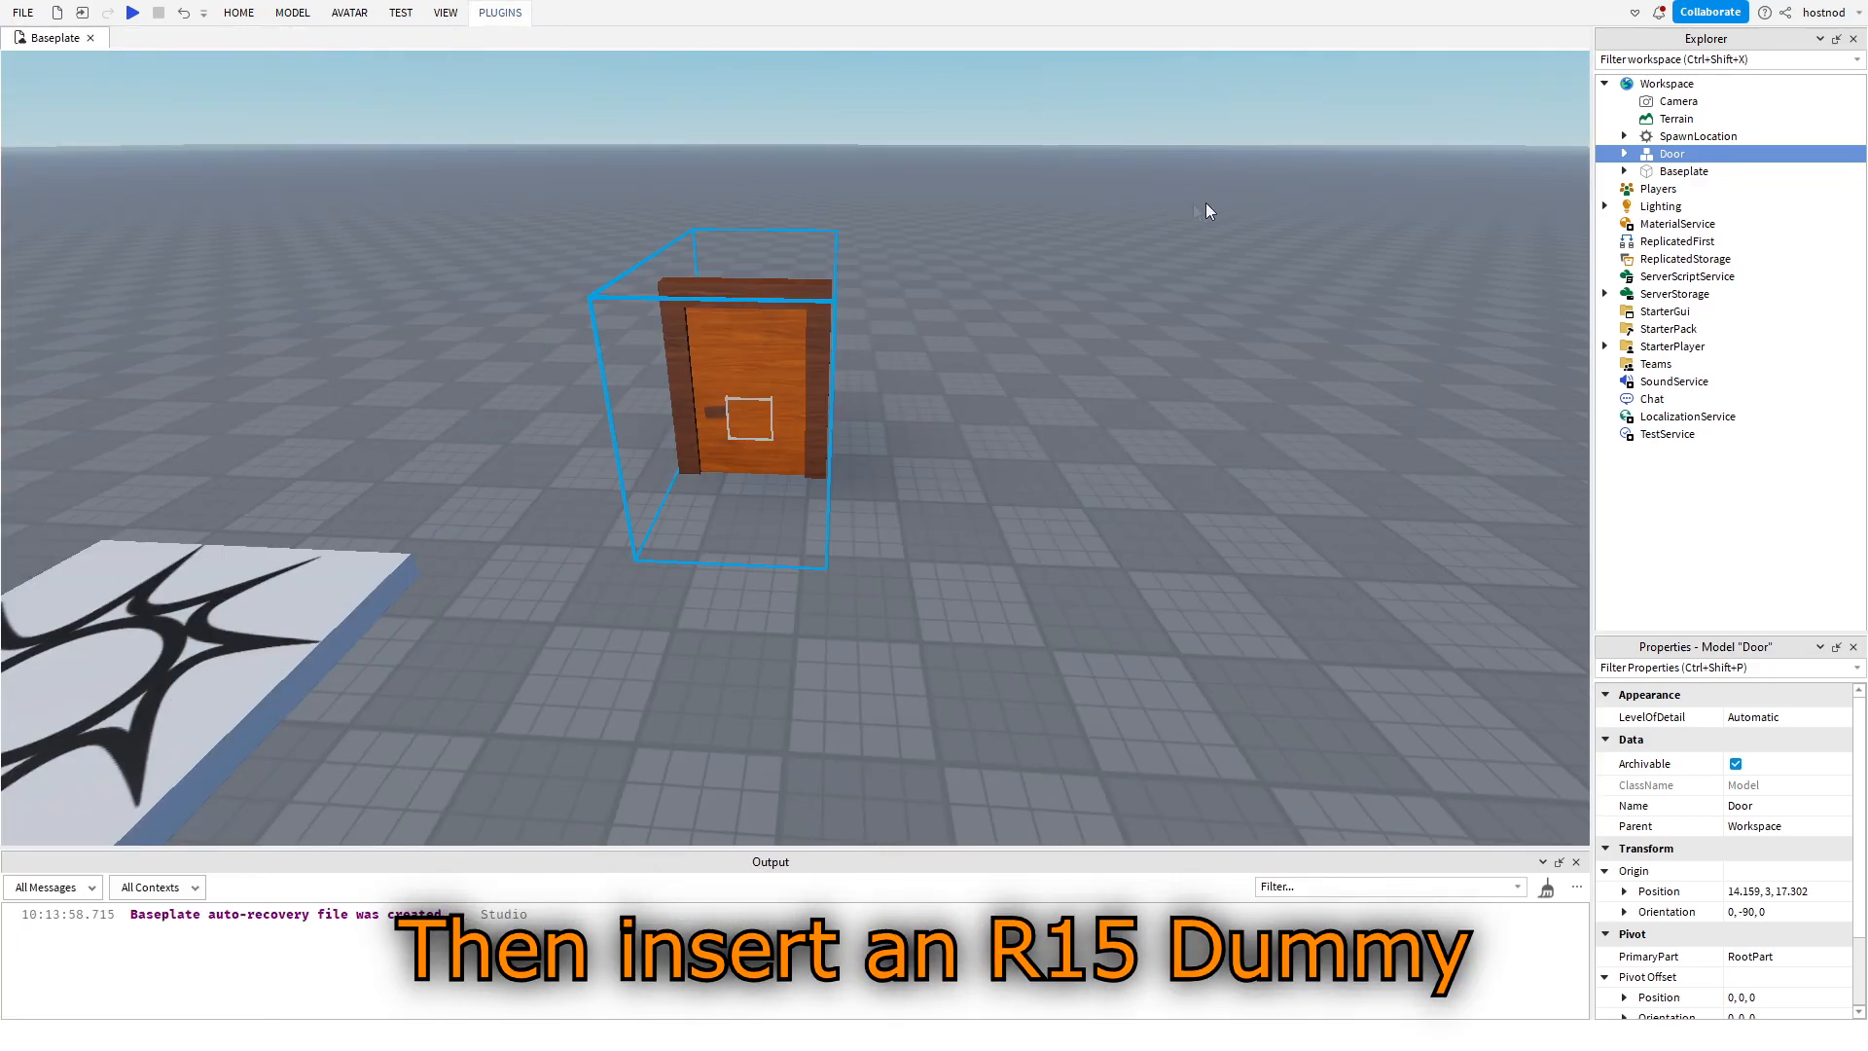
left_click_drag(755, 339, 1328, 132)
left_click(1265, 209)
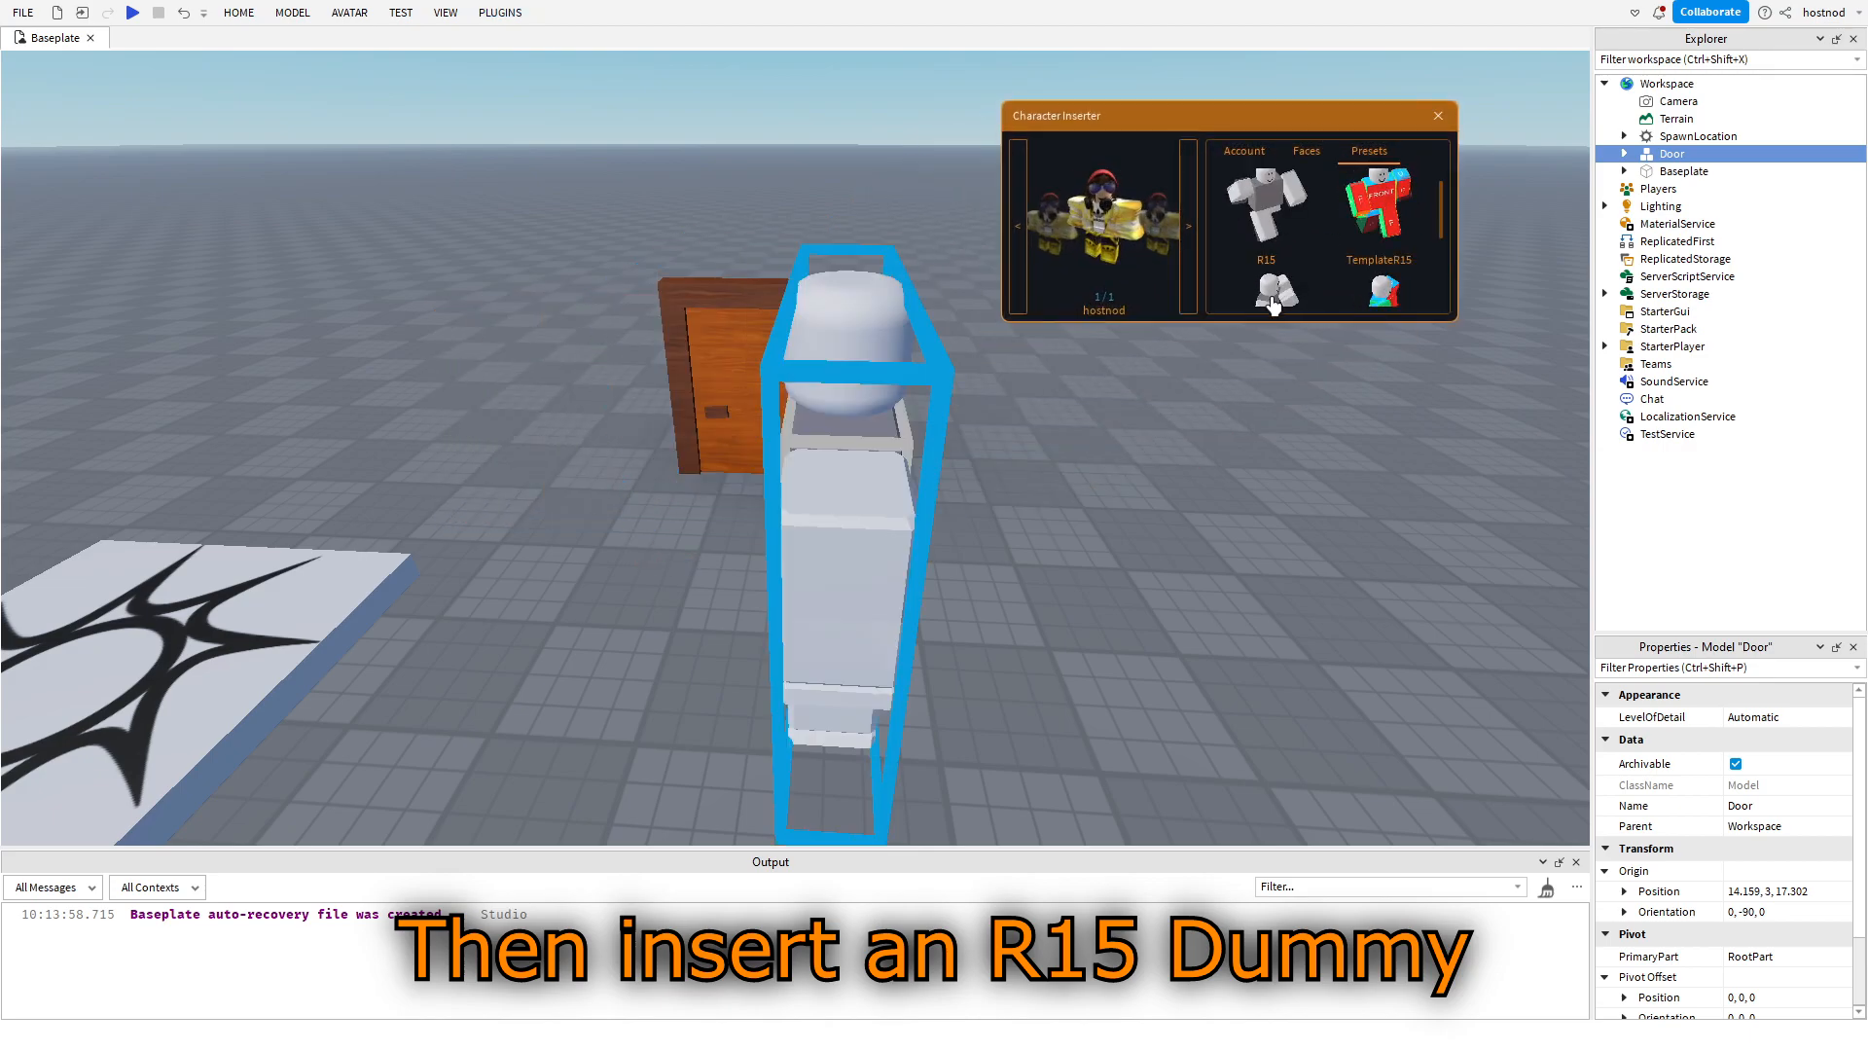
left_click(1438, 116)
Place the R15 dummy on the baseplate near the door and rotate it to face the door.
left_click_drag(856, 587, 739, 570)
key("ctrl+r")
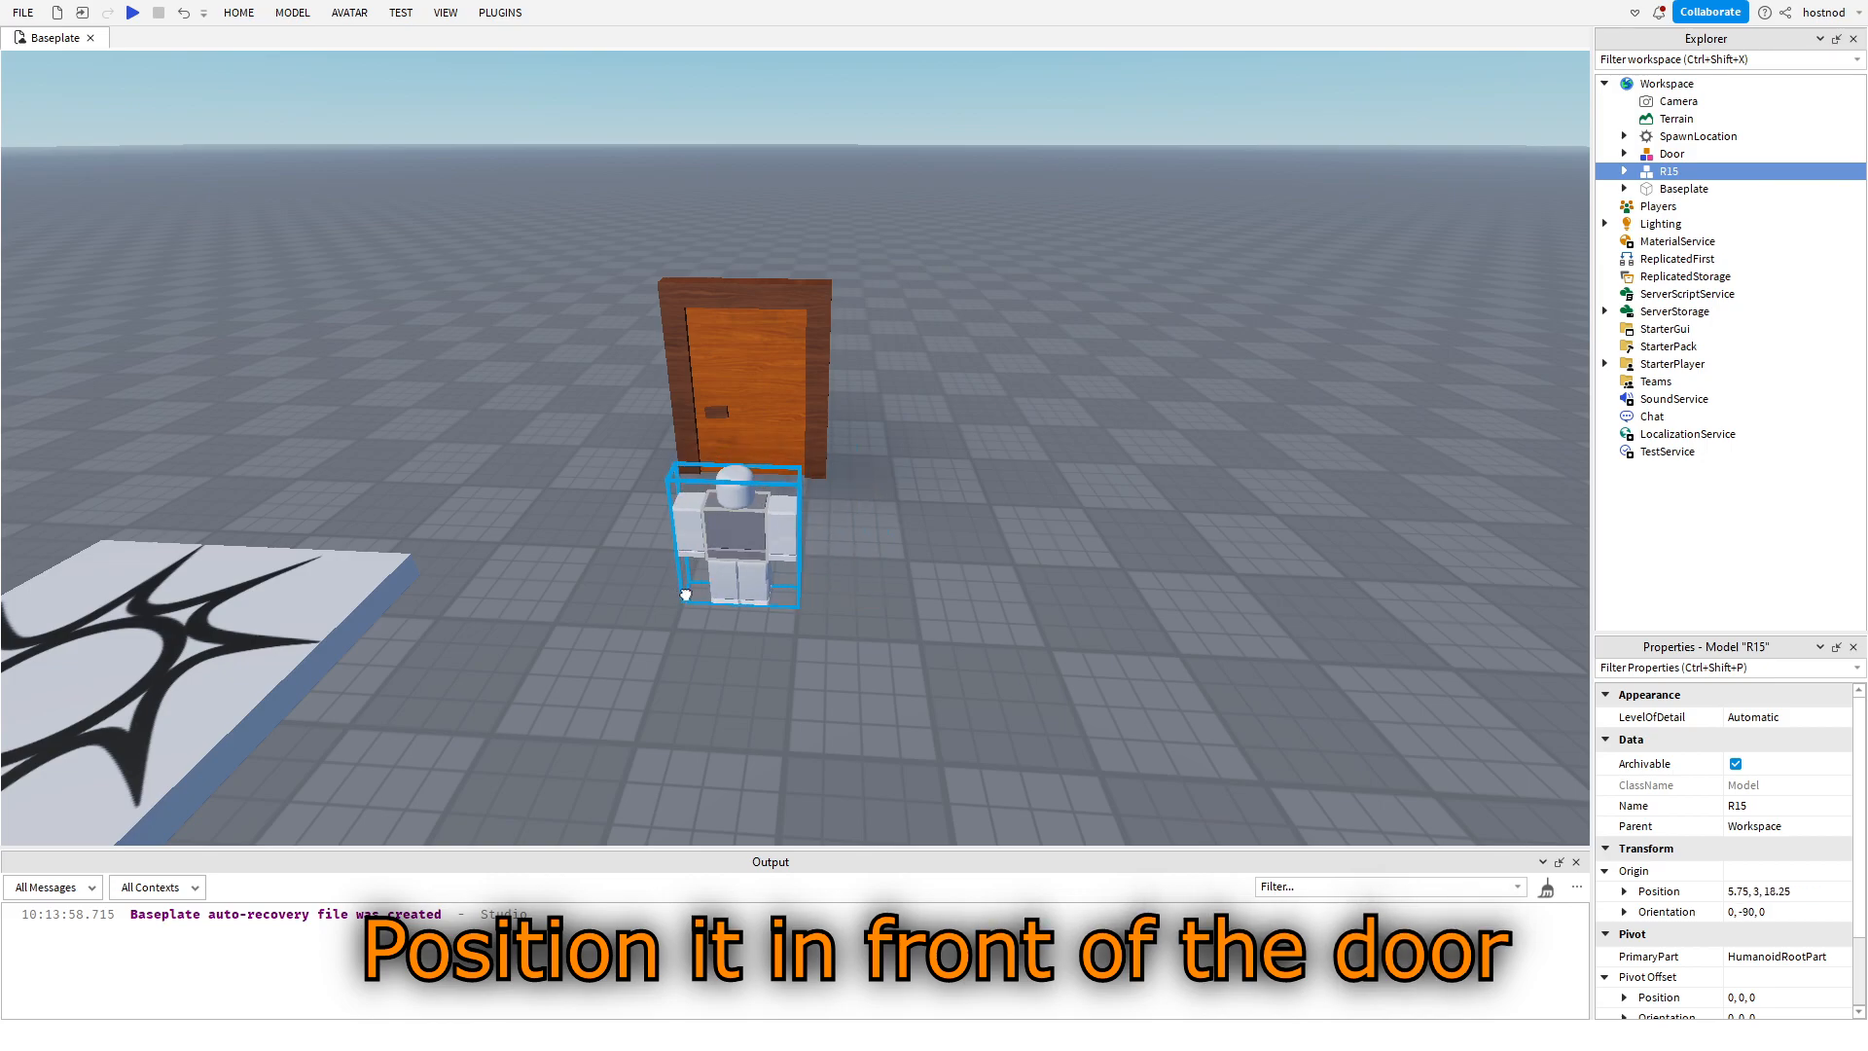
right_click_drag(739, 617, 737, 617)
key("a")
key("w")
Move the R15 dummy close in front of the door, at about 10.5, 3, 17.25.
key("ctrl+2")
left_click_drag(936, 550, 837, 423)
right_click_drag(838, 422, 837, 423)
key("d")
mouse_move(866, 385)
left_mouse_down()
mouse_move(846, 381)
mouse_move(864, 381)
left_mouse_up()
right_click_drag(913, 436, 913, 437)
key("w")
left_click_drag(913, 437, 916, 434)
key("s")
right_click_drag(924, 430, 924, 430)
key("a")
key("a")
key("d")
key("a")
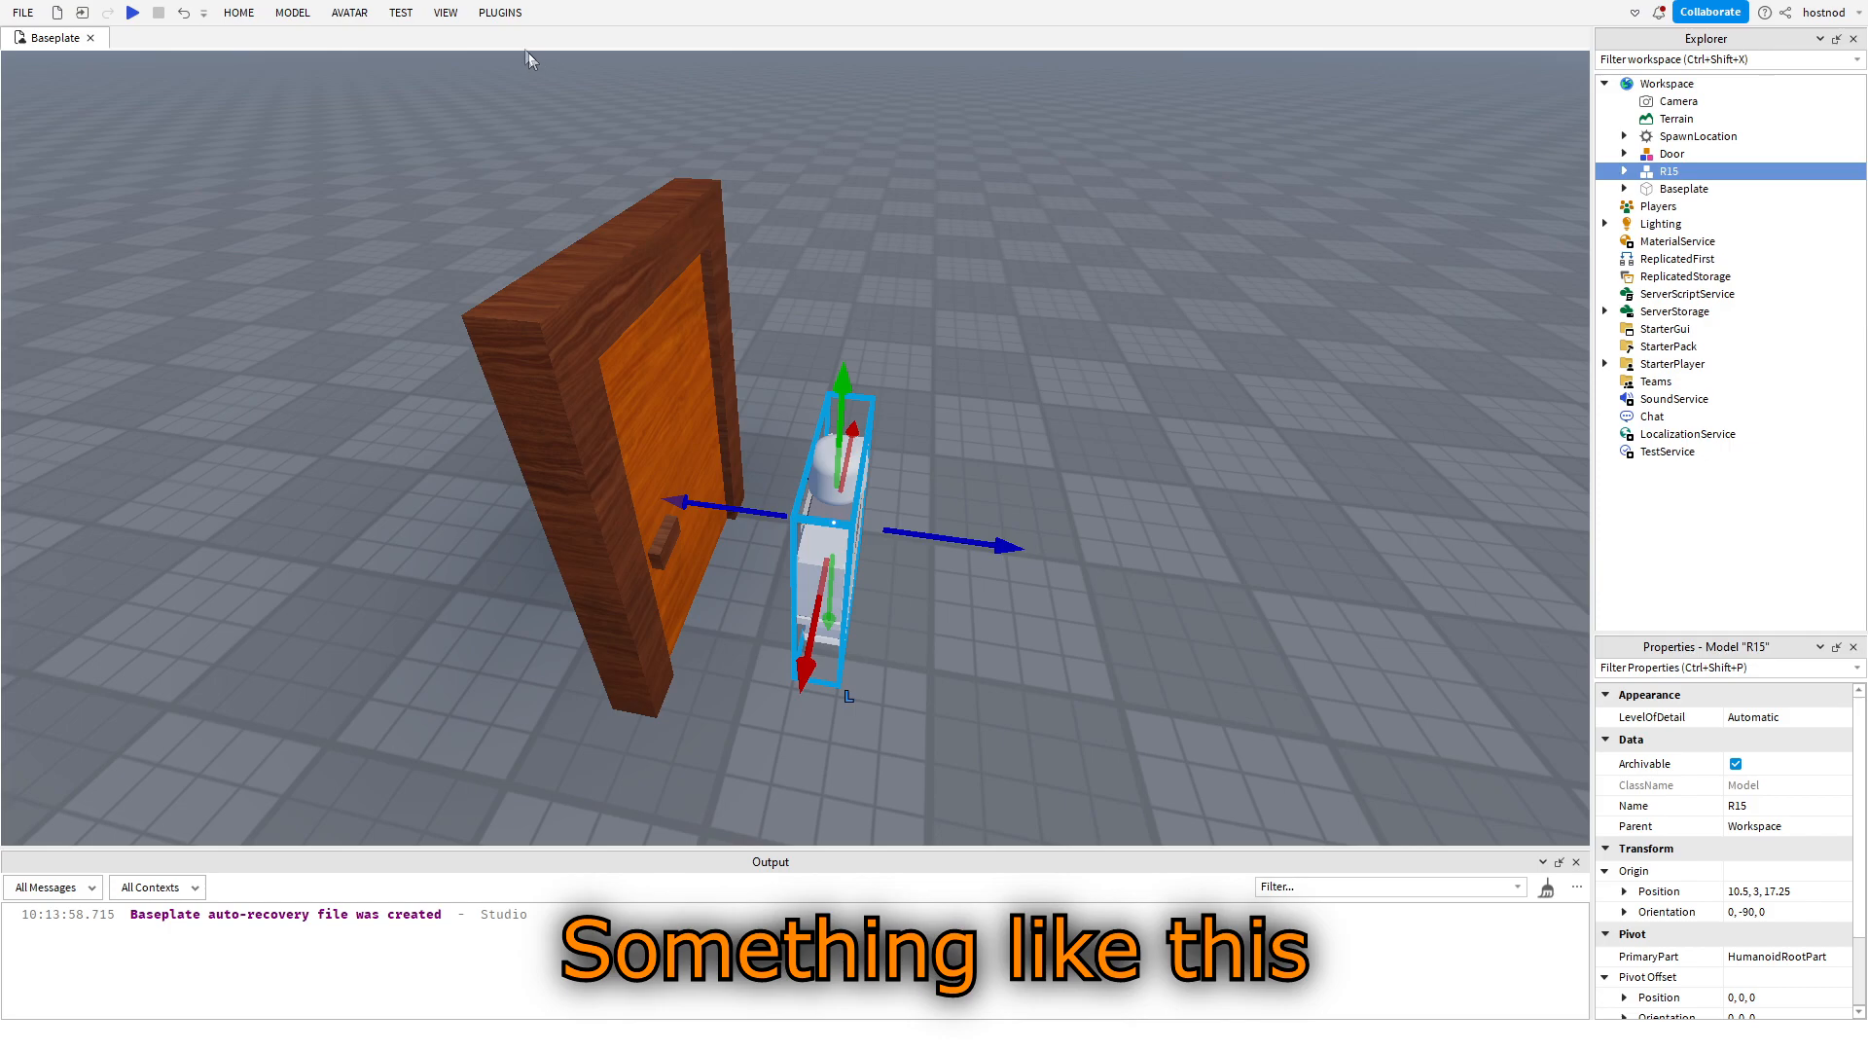
Open Moon Animator for the R15 dummy and create a new Moon 2 file.
left_click(501, 13)
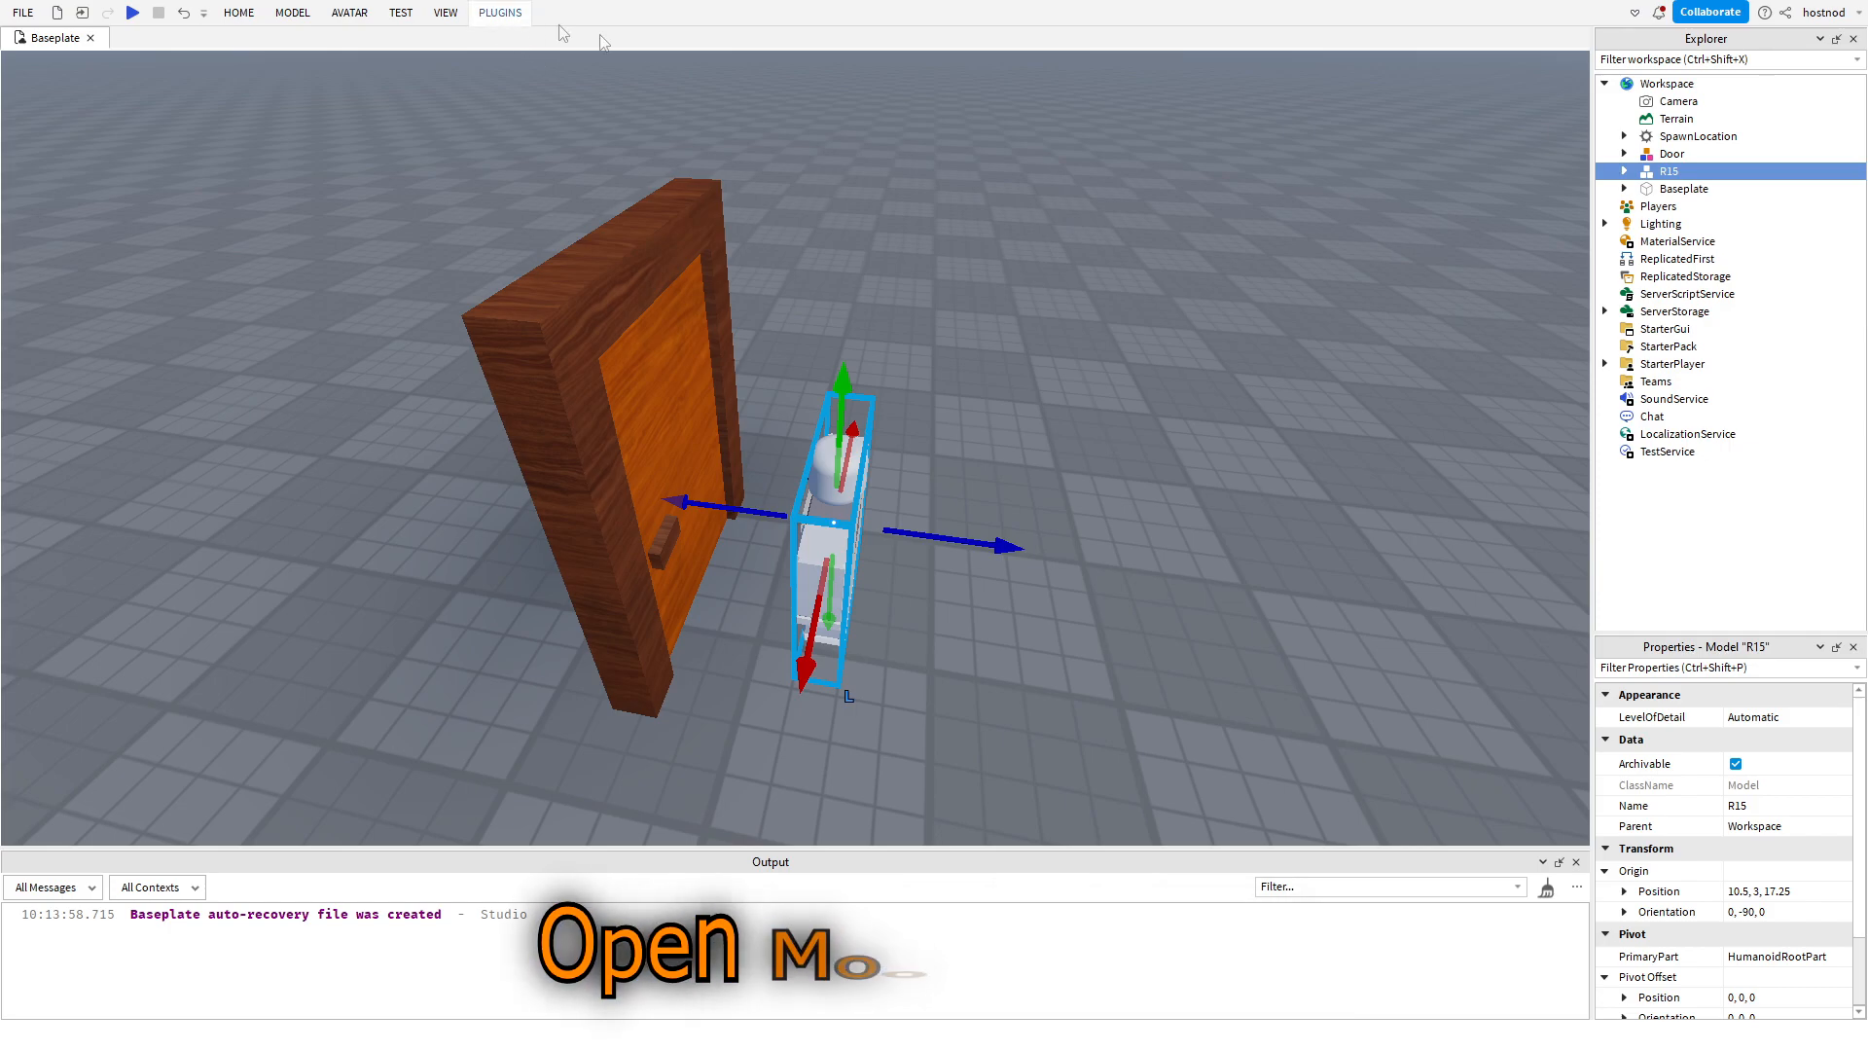
left_click(765, 86)
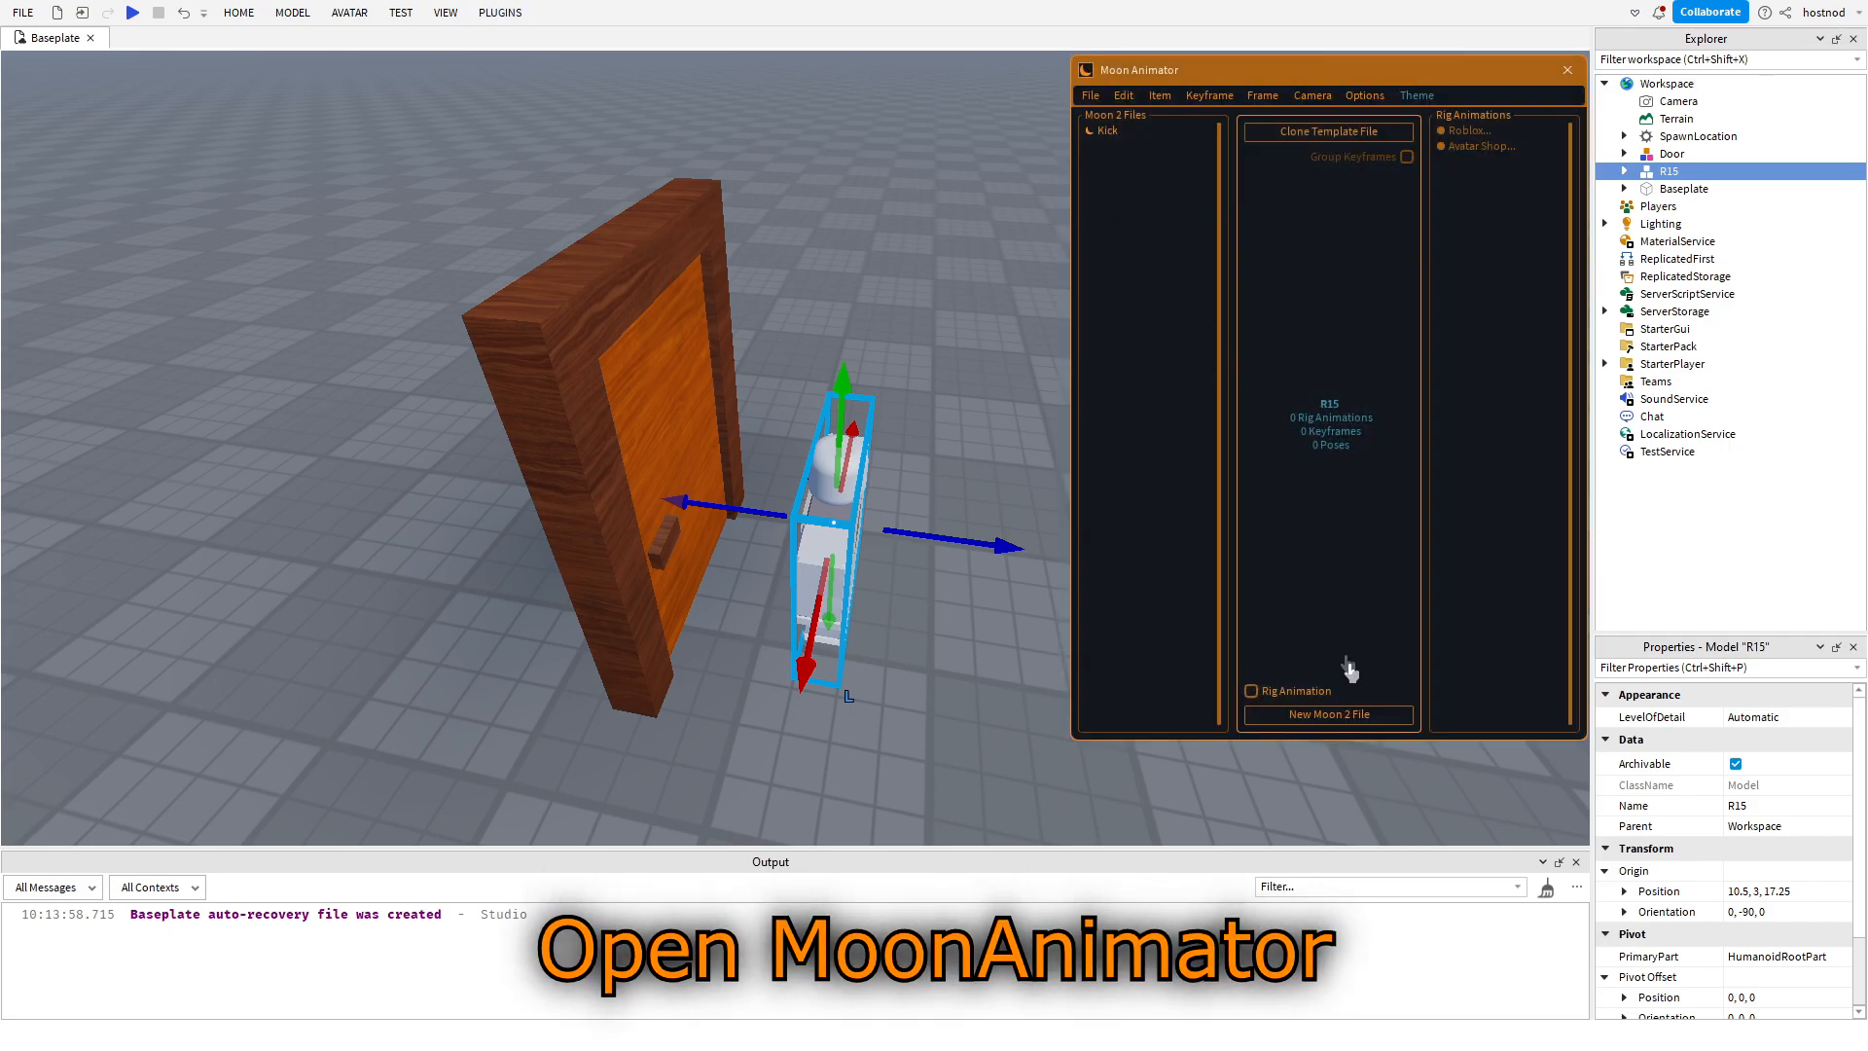
left_click(1329, 716)
key("d")
right_click_drag(1045, 567, 1045, 566)
key("a")
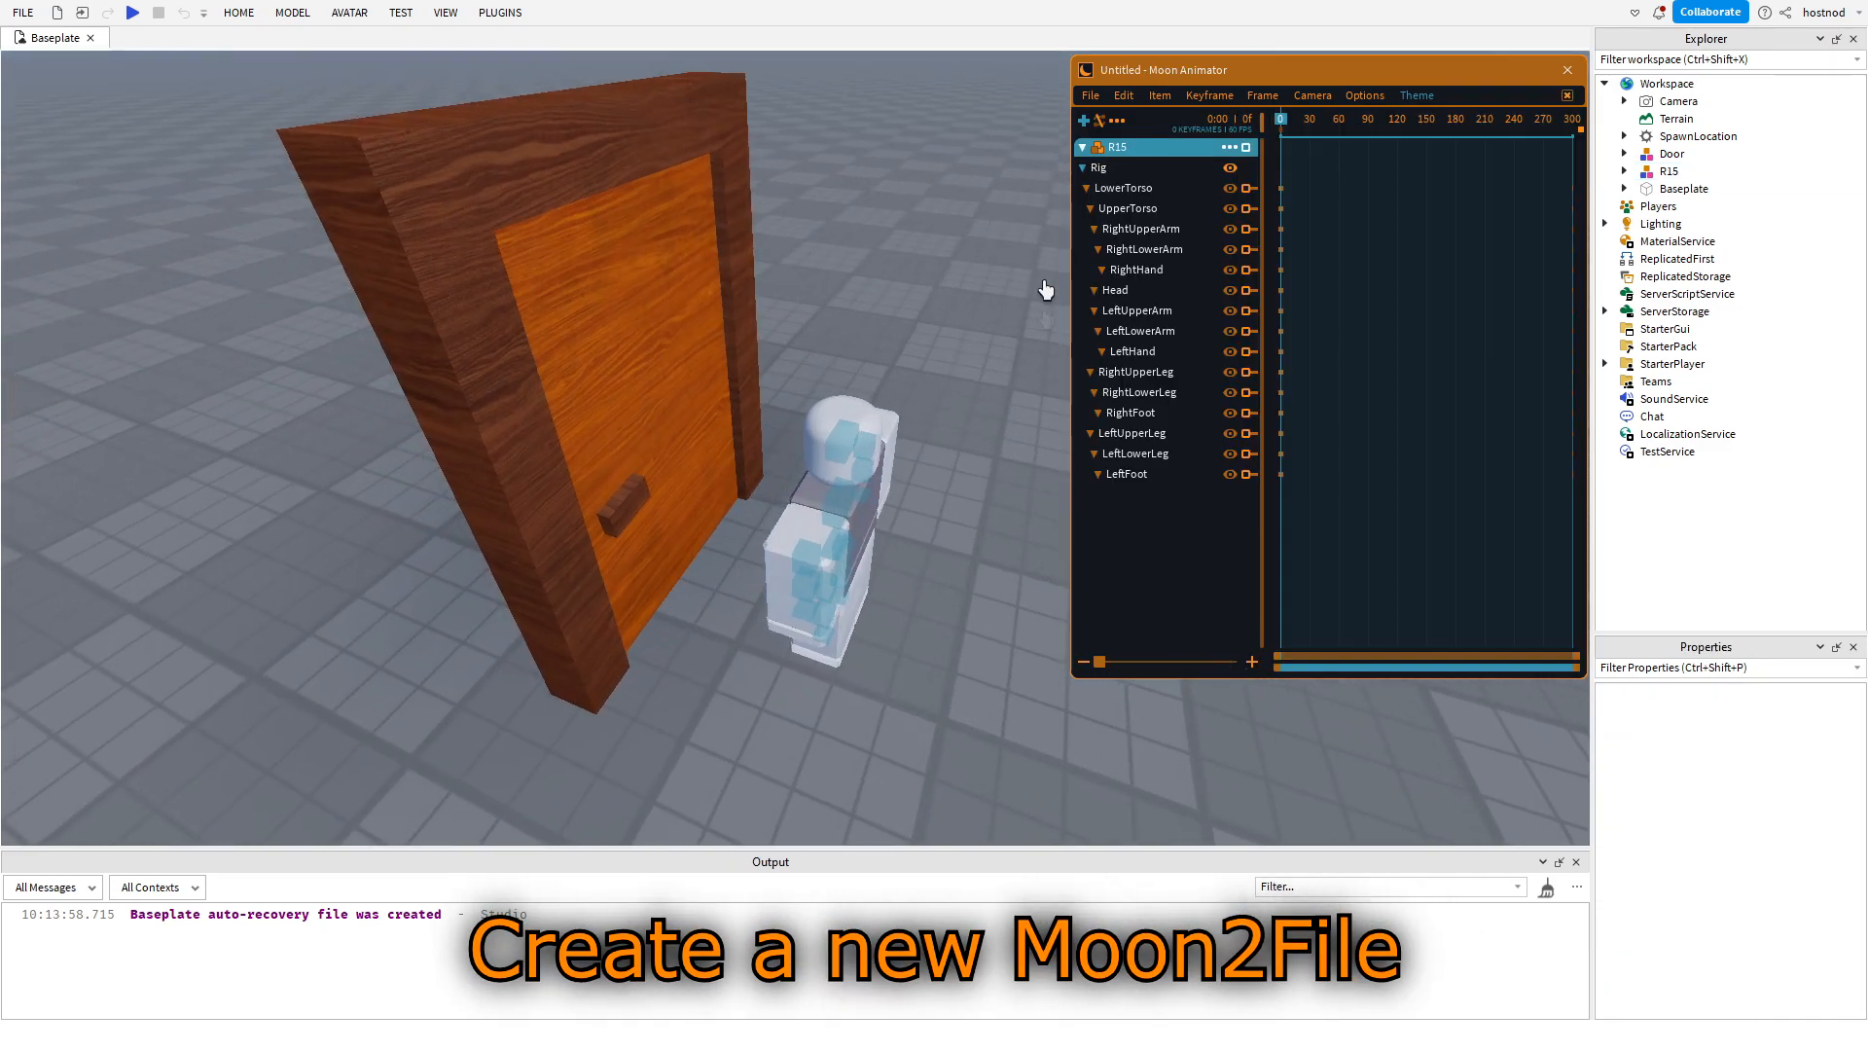
key("a")
right_click_drag(839, 577, 840, 577)
key("d")
Add the Door model to the Moon Animator file as a rig item.
left_click(1085, 126)
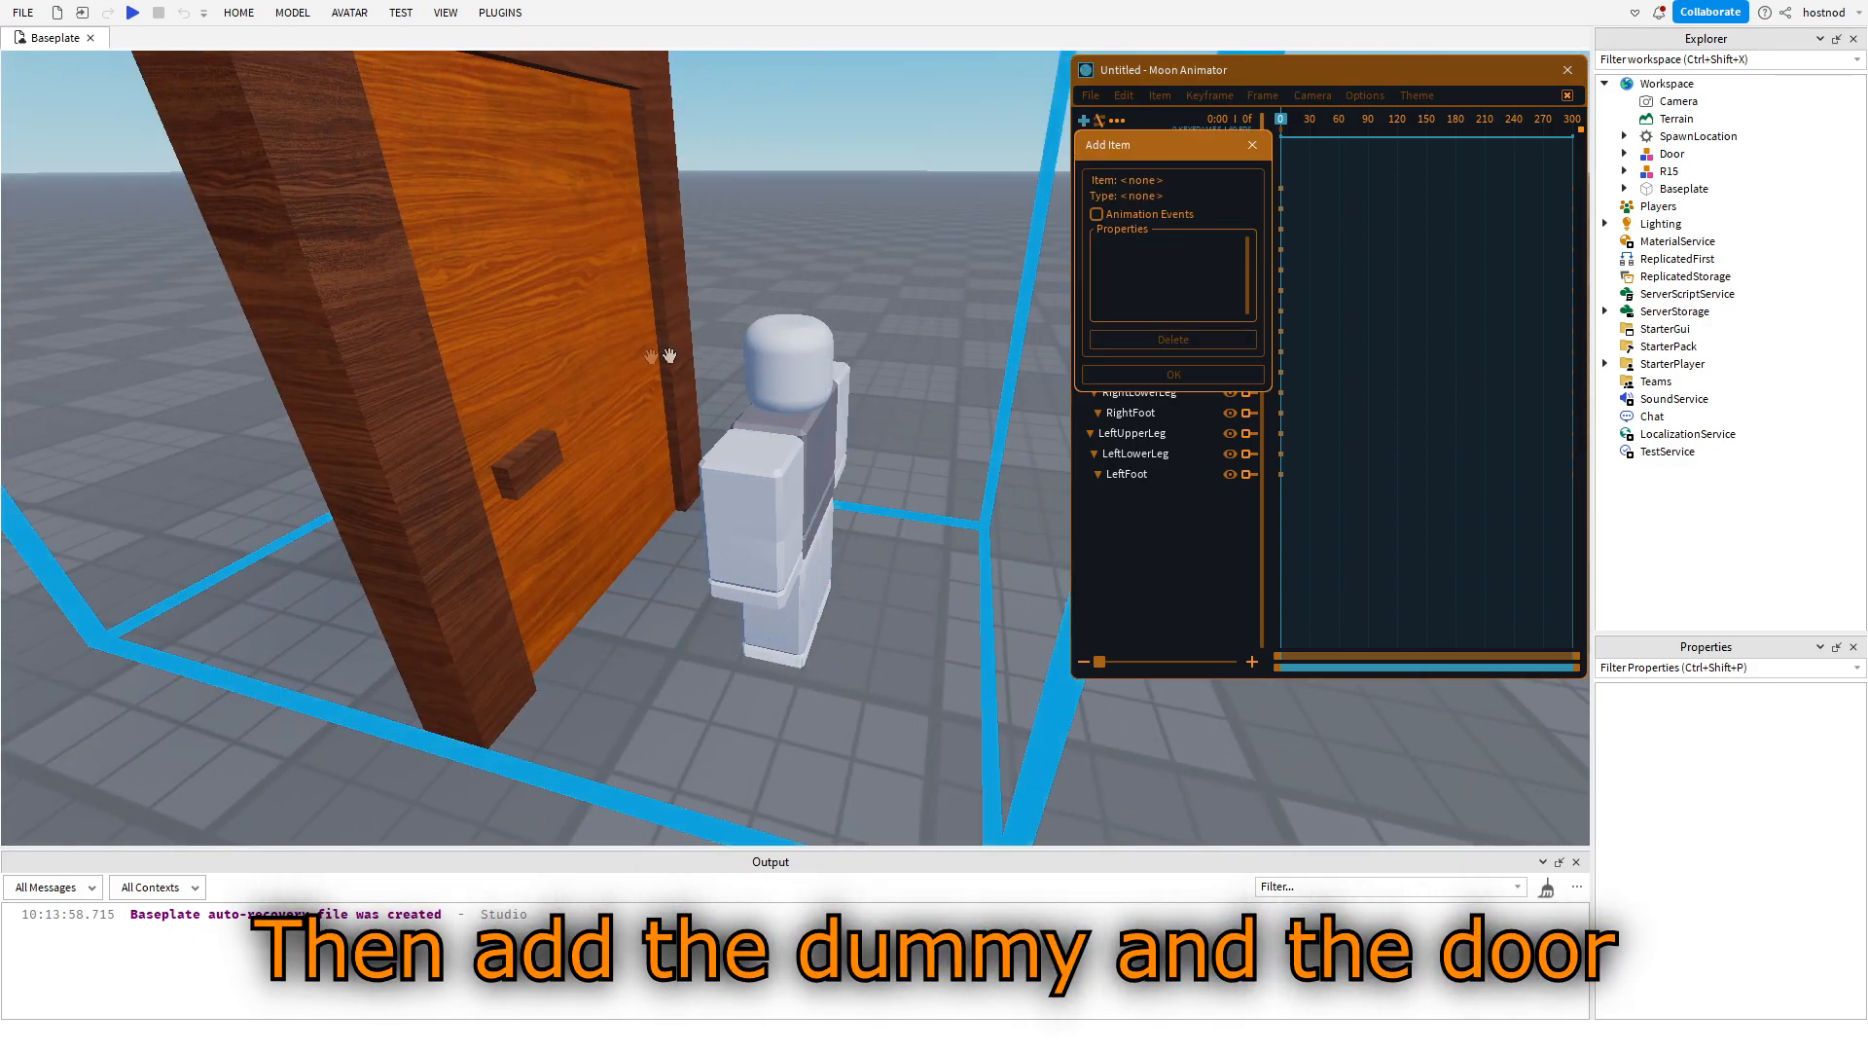
left_click(584, 354)
left_click(1173, 374)
right_click_drag(971, 263, 974, 271)
scroll(974, 271, "up", 3)
Rotate the dummy's right upper arm for the starting pose at frame 0.
left_click_drag(916, 231, 920, 224)
left_click(920, 225)
right_click_drag(920, 225, 920, 225)
right_click_drag(806, 482, 807, 481)
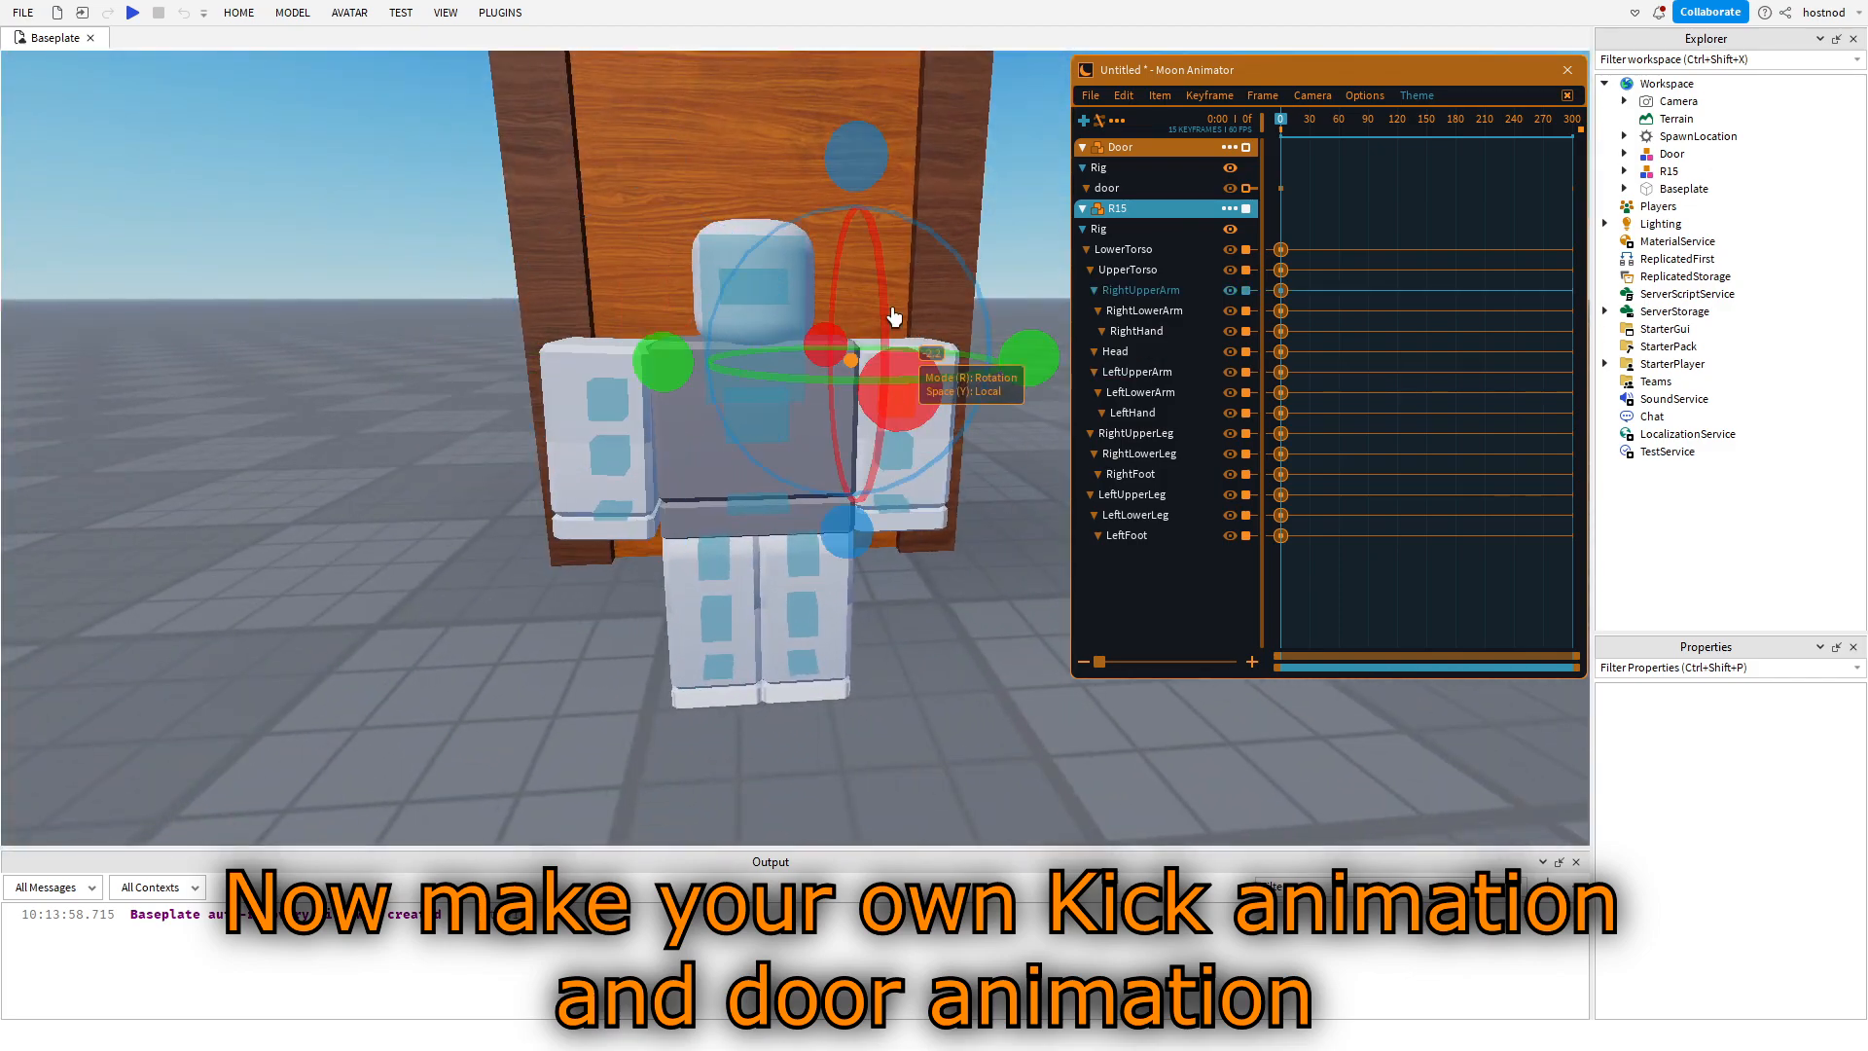
left_click_drag(856, 156, 838, 179)
right_click_drag(838, 179, 839, 179)
Adjust the dummy's legs for the starting pose at frame 0, including the right upper leg and left lower leg.
left_click(779, 580)
right_click_drag(779, 580, 779, 580)
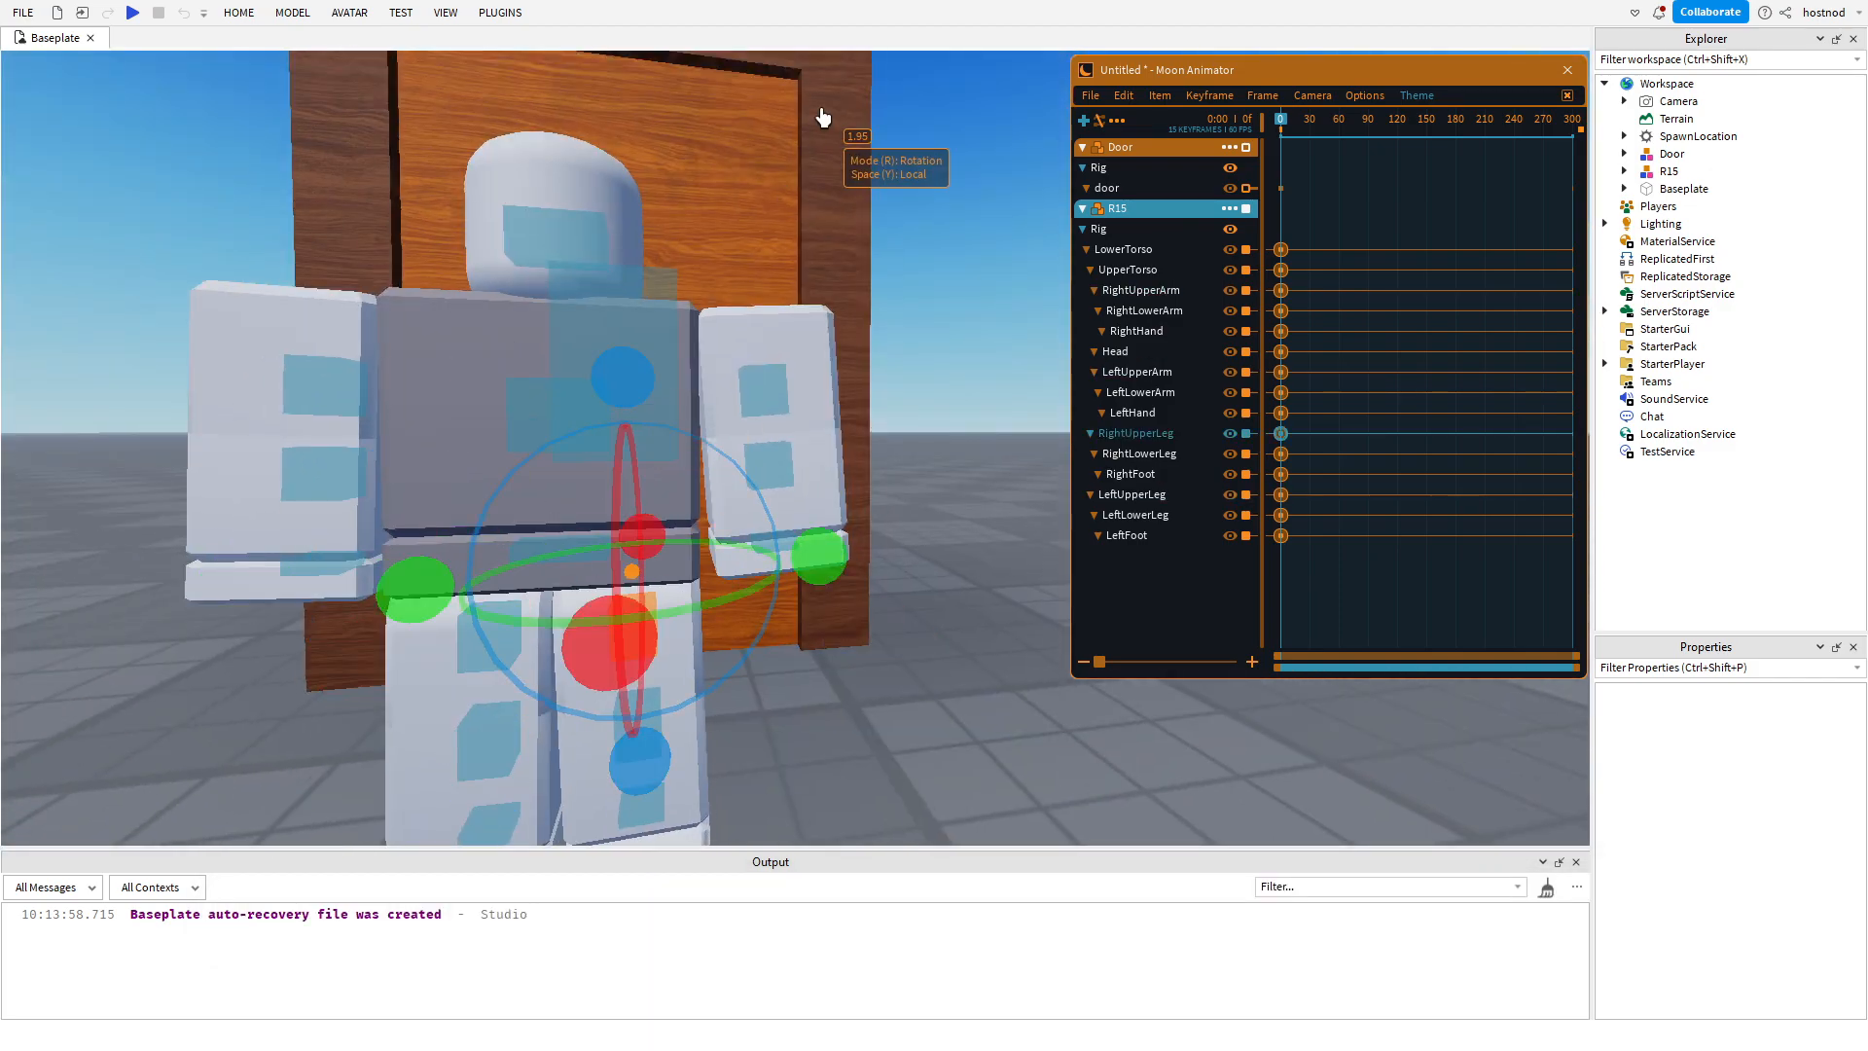
right_click_drag(822, 132, 822, 131)
left_click(829, 533)
left_click_drag(922, 519, 922, 518)
left_click(656, 692)
right_click_drag(775, 688, 775, 688)
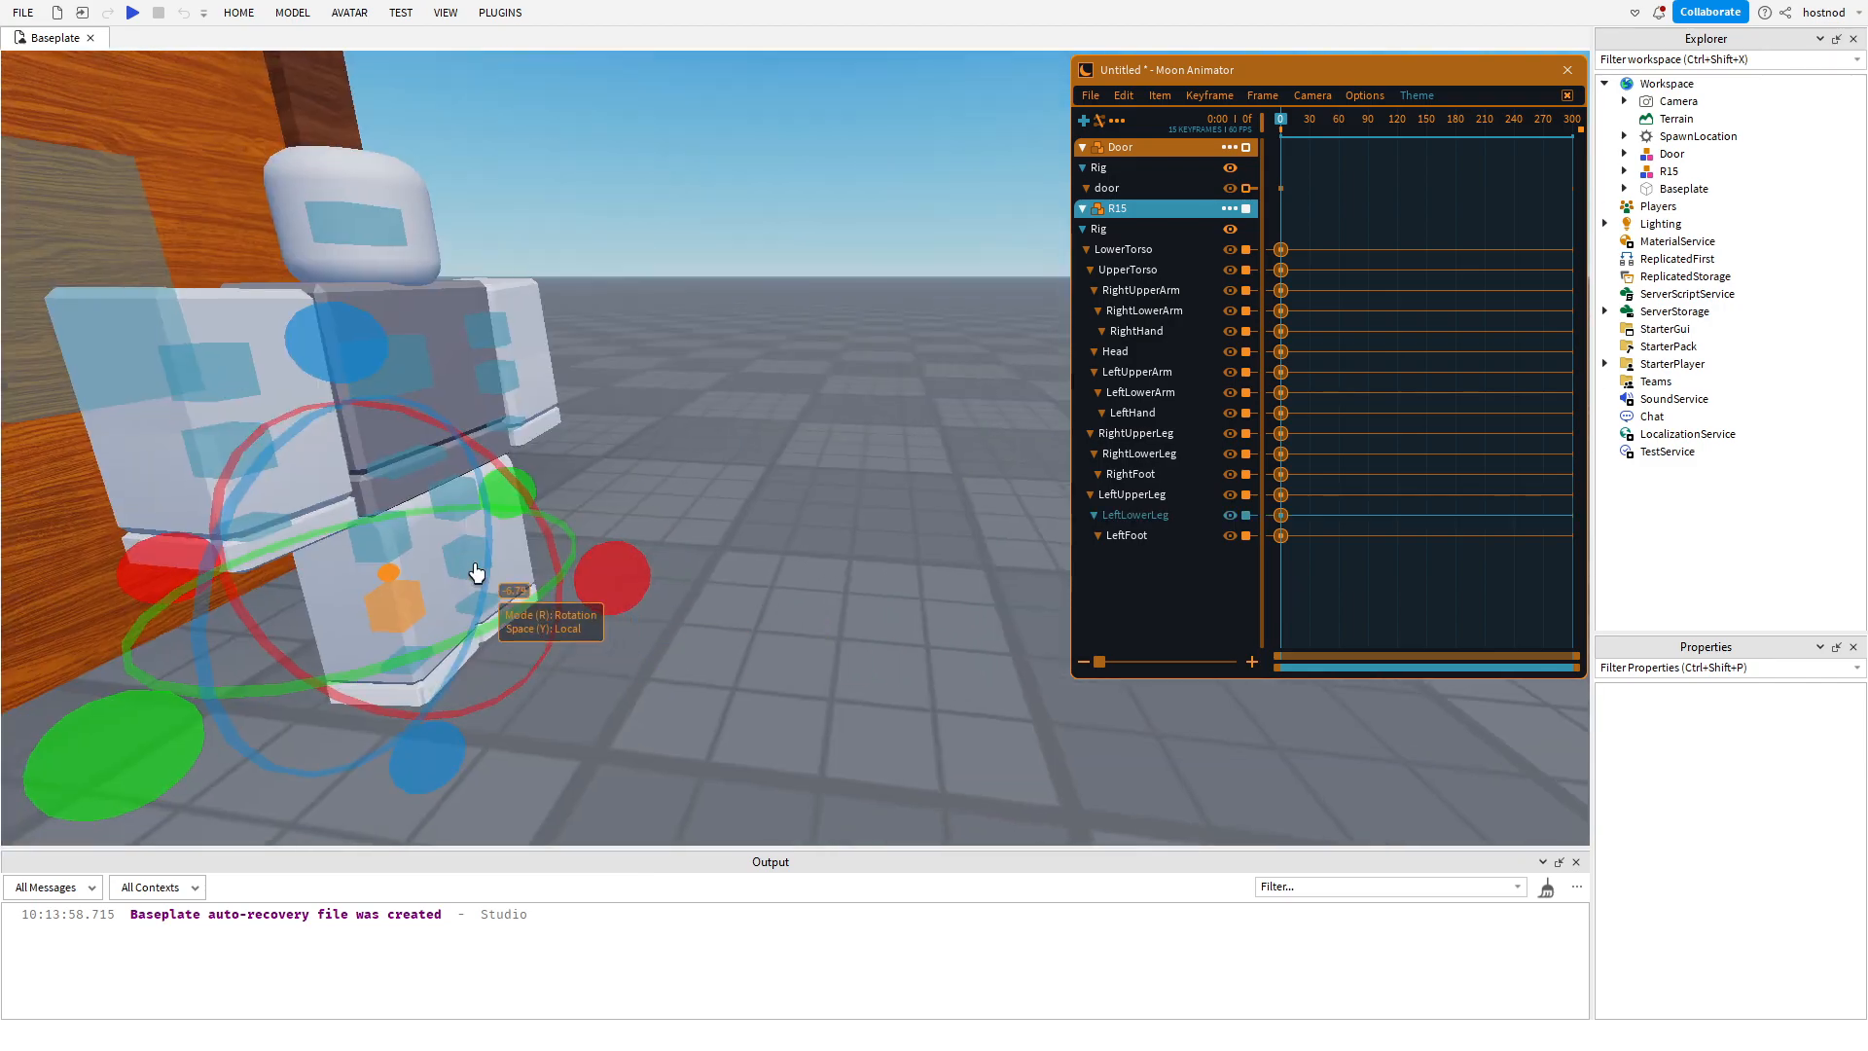
Finish the dummy's starting pose at frame 0 and move the timeline to about frame 35.
left_click(418, 387)
left_click(232, 375)
left_click(772, 419)
right_click_drag(771, 418, 772, 418)
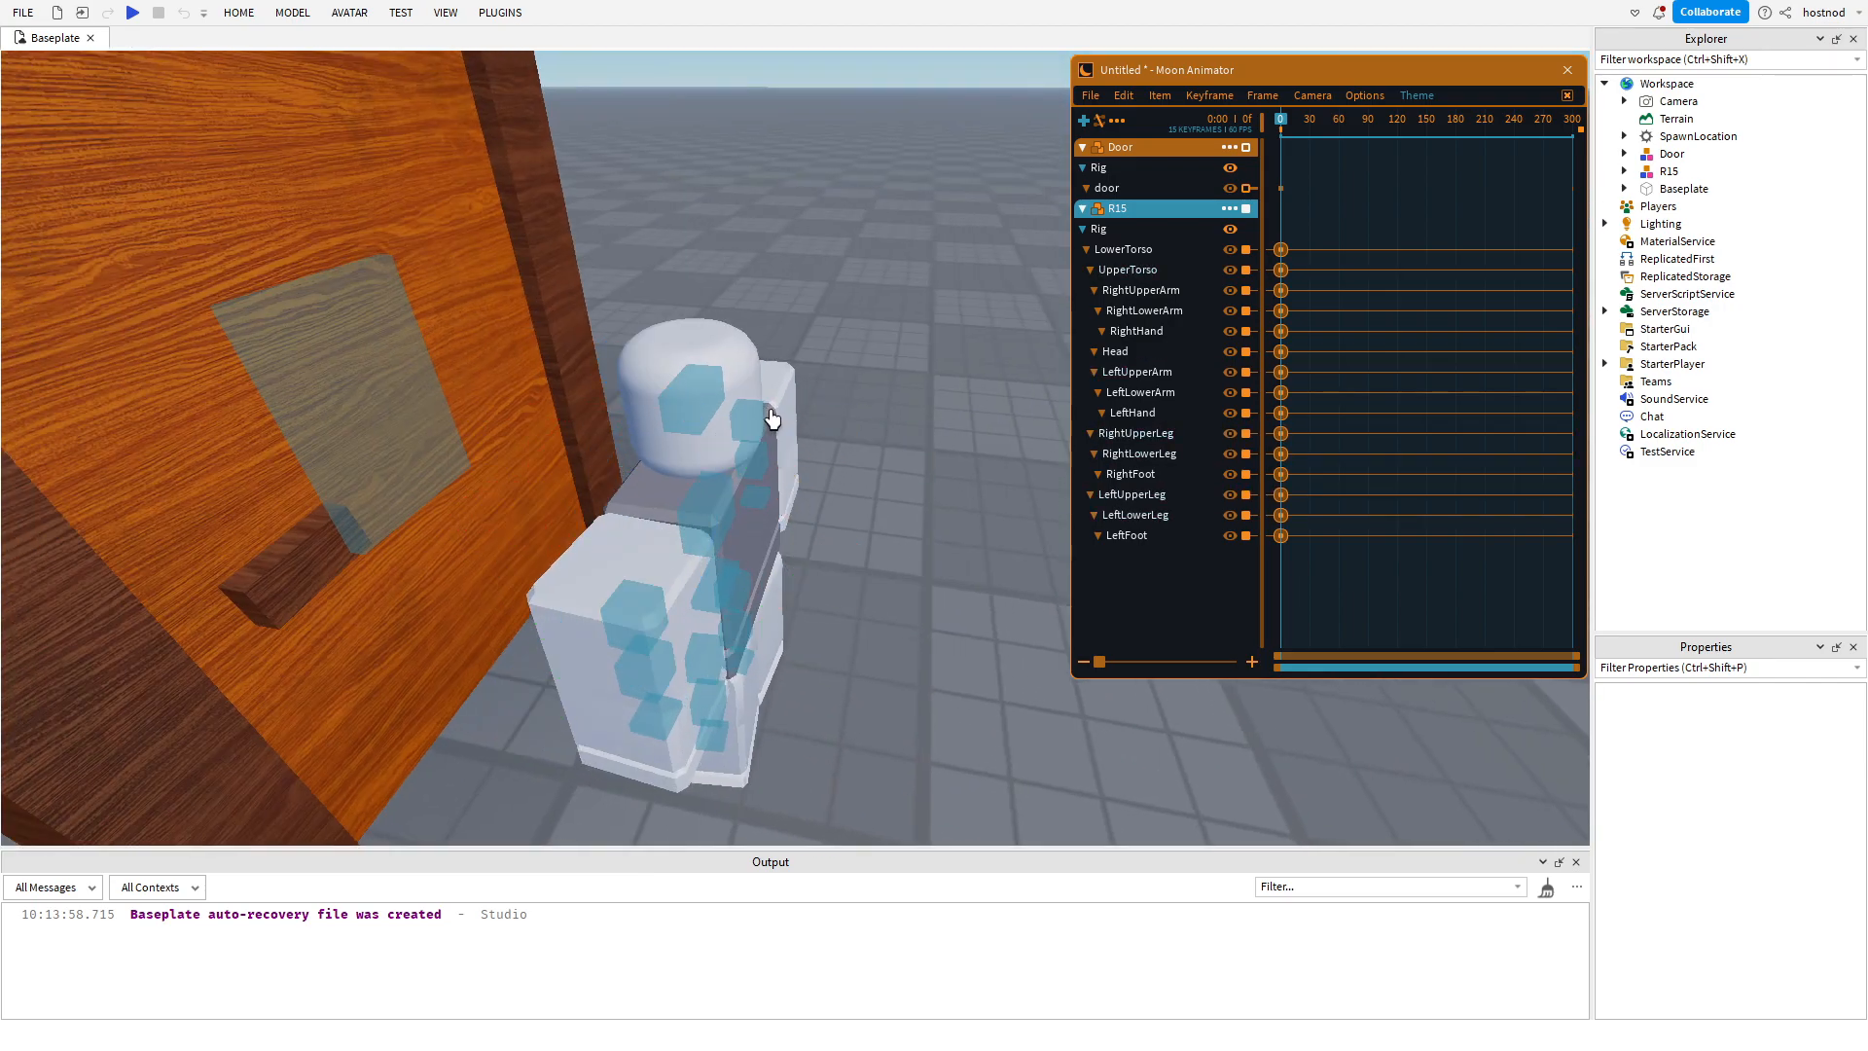
left_click(888, 381)
right_click_drag(888, 382, 888, 381)
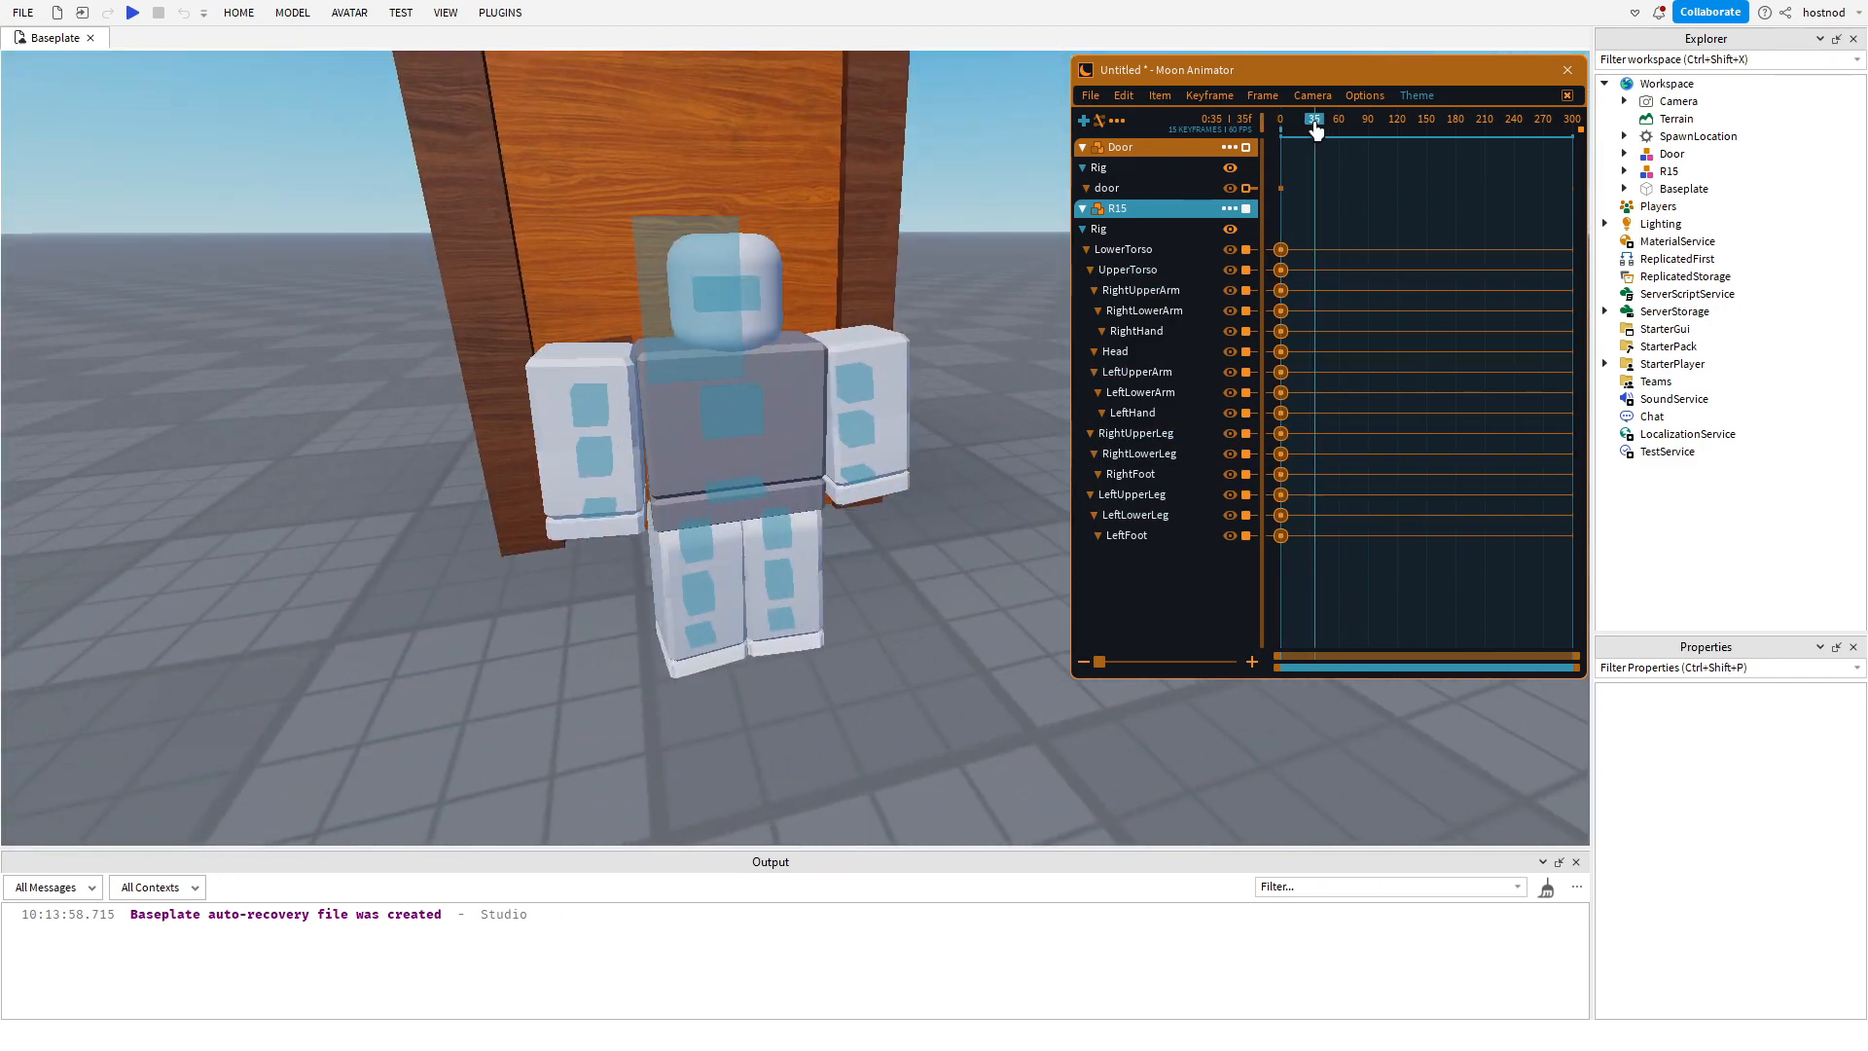
left_click(837, 482)
left_click(1309, 120)
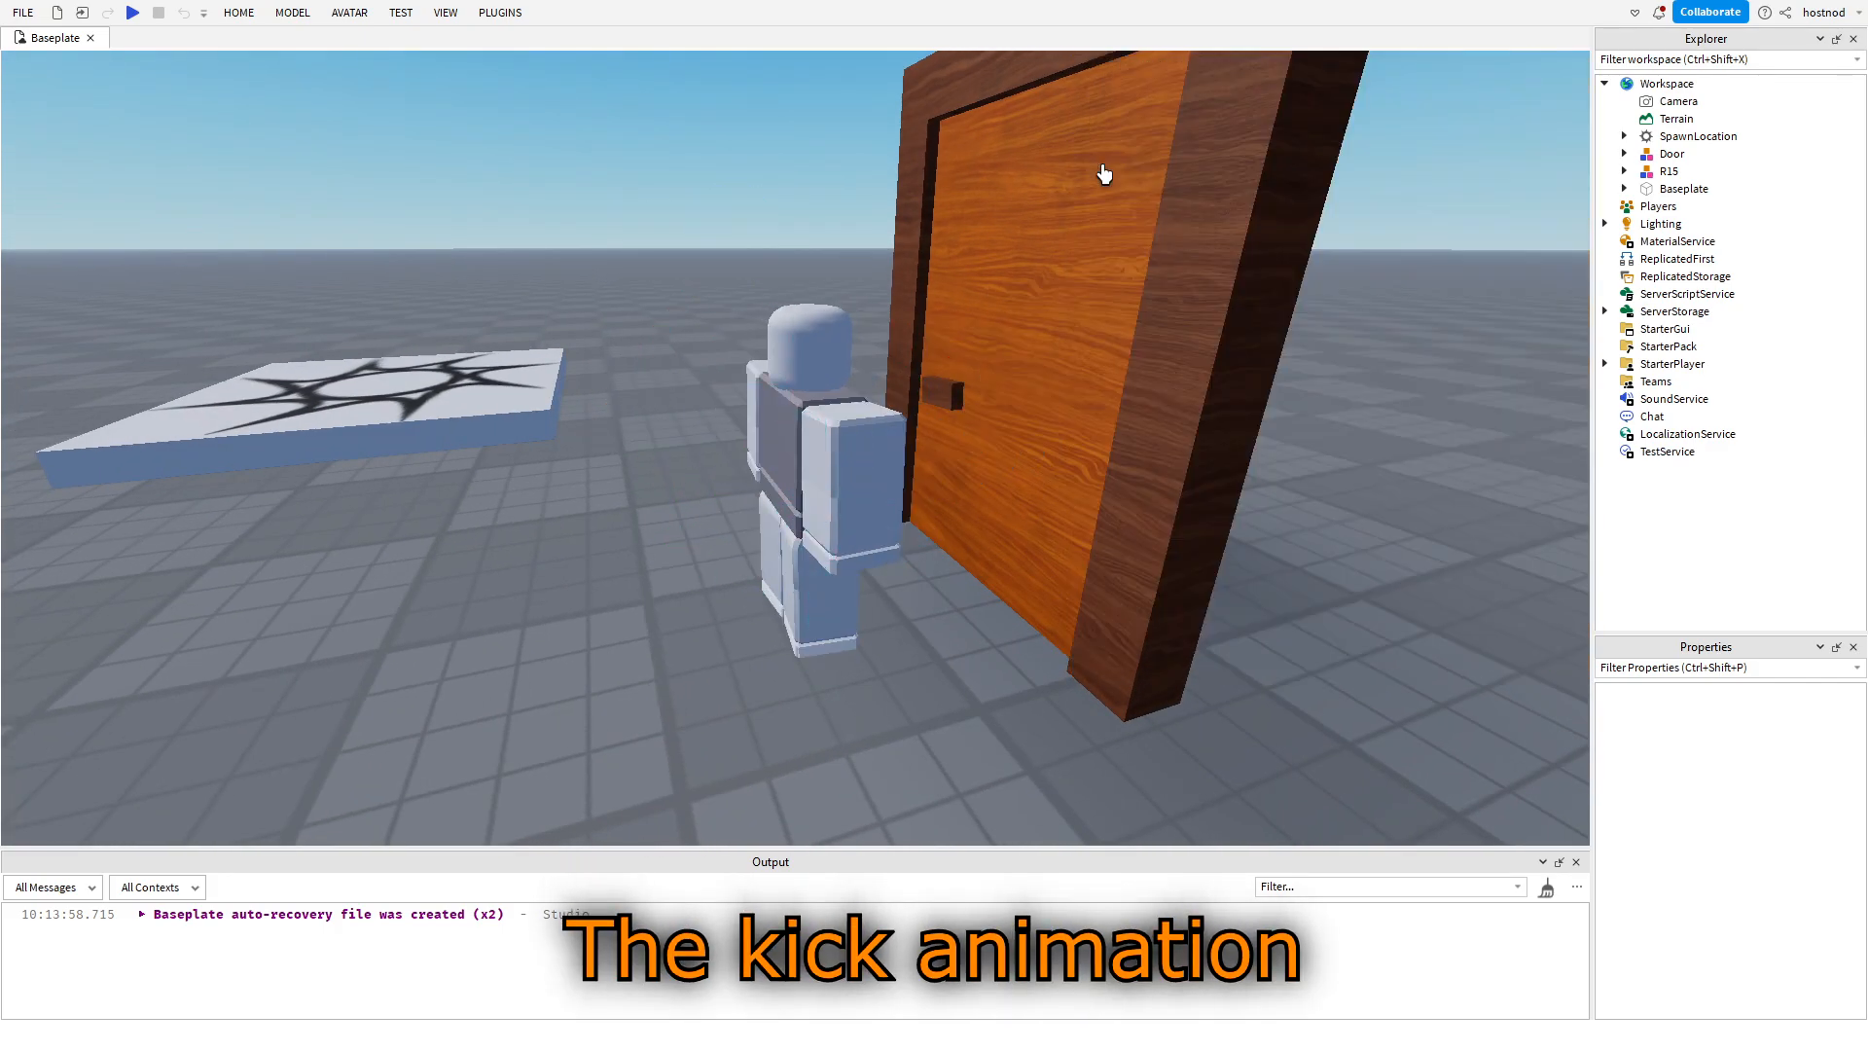
Save the kick animation file under the name Kickk.
right_click_drag(1100, 172, 1050, 146)
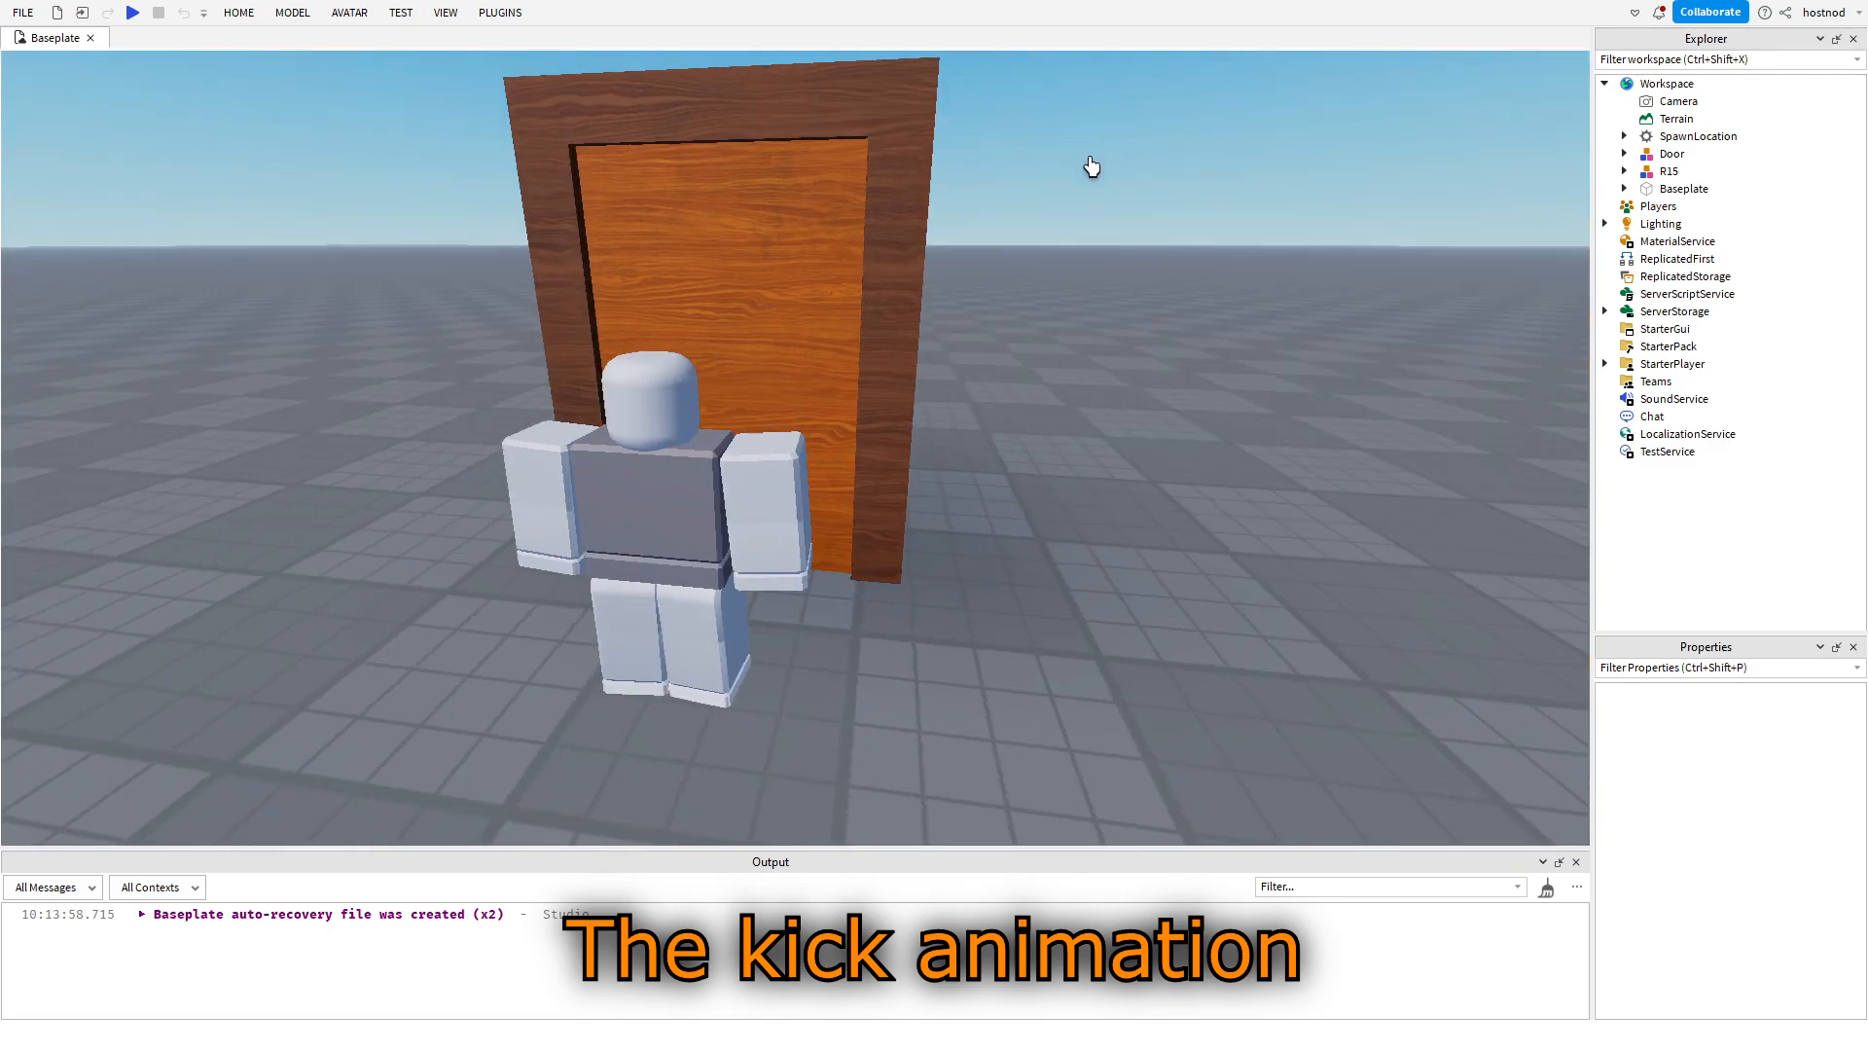
right_click_drag(1100, 170, 1075, 158)
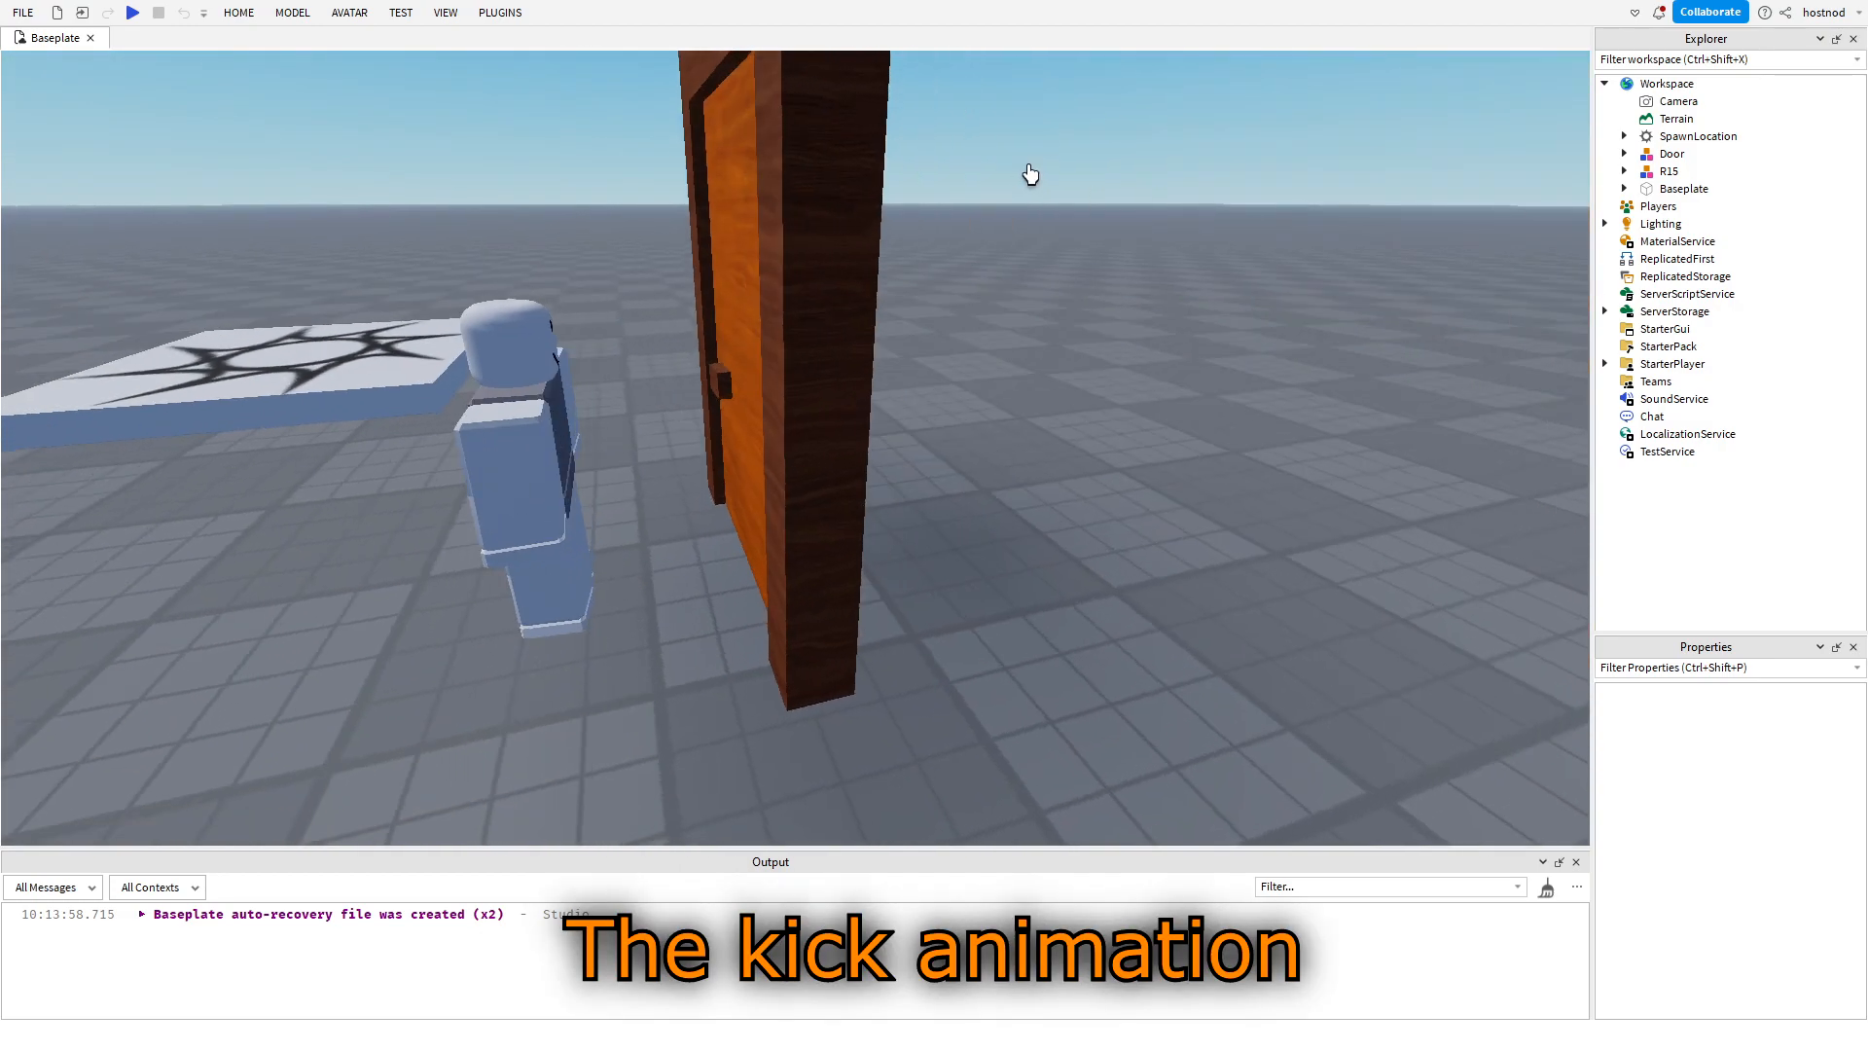
right_click_drag(1029, 175, 1041, 175)
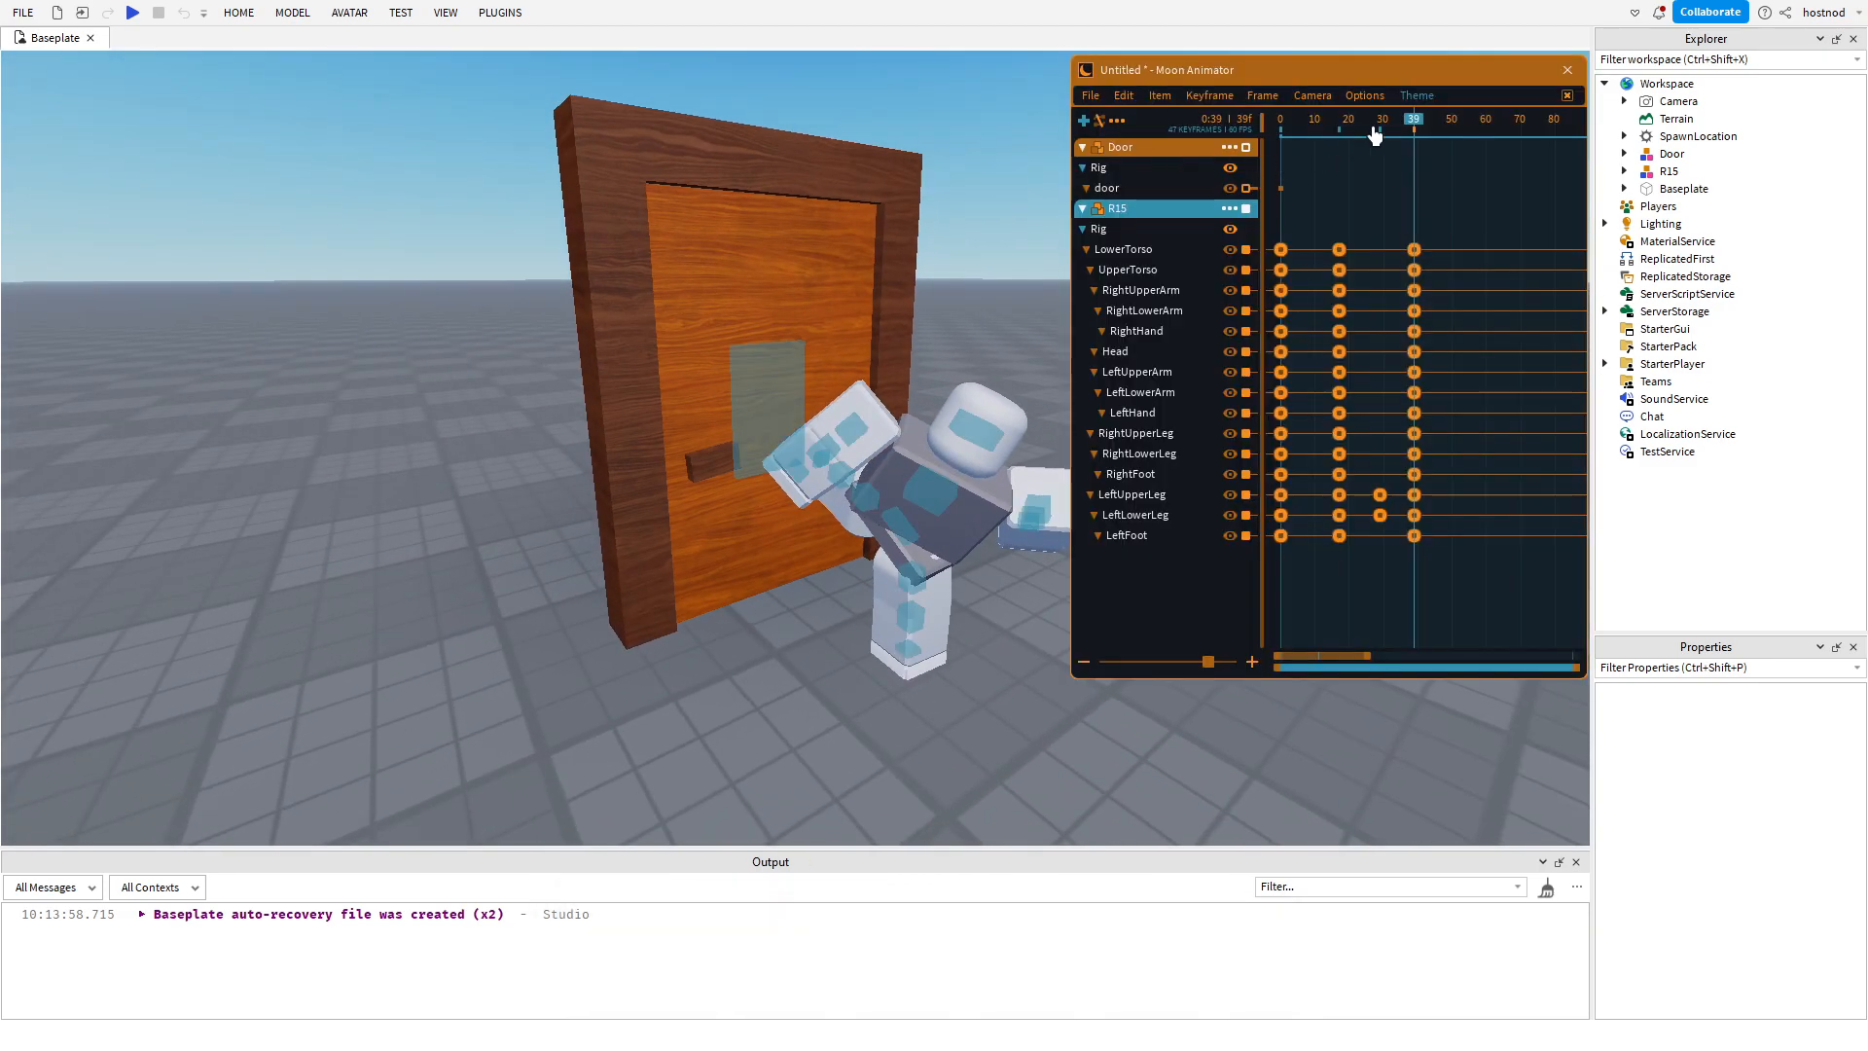
key("ctrl+s")
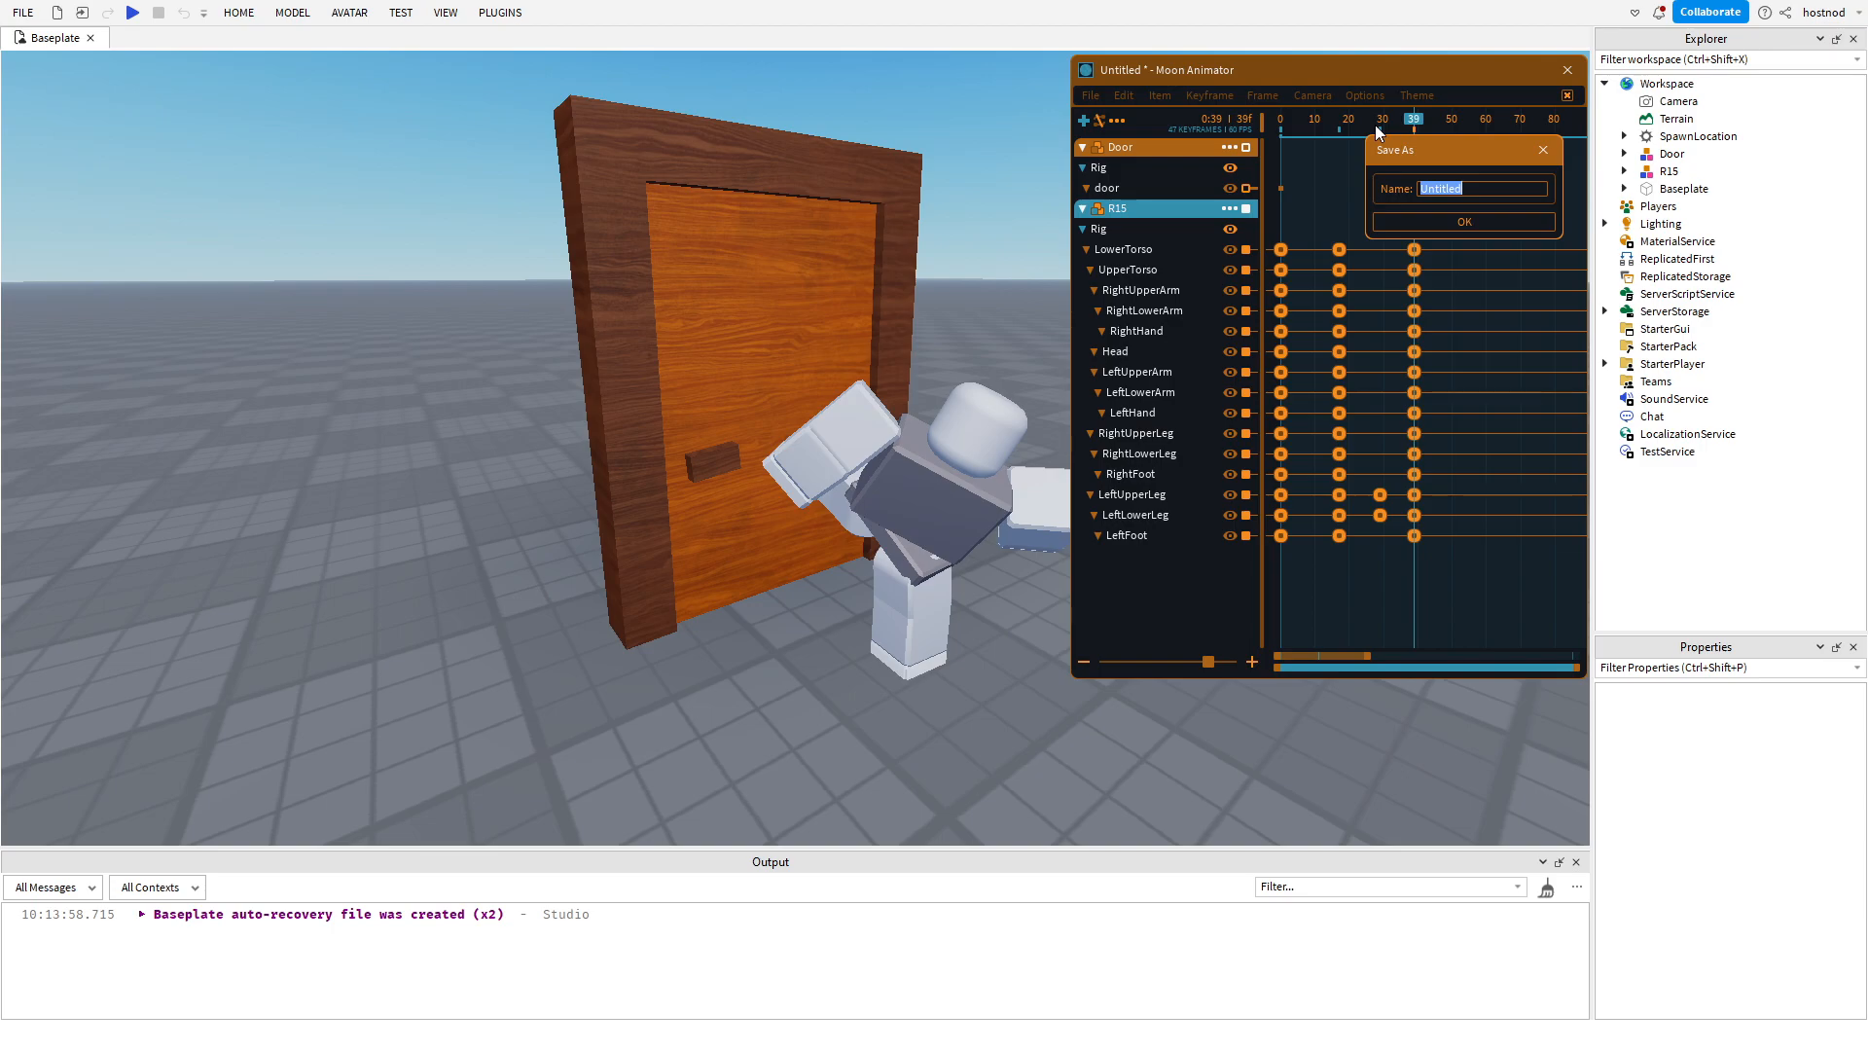
type("Kickk")
key("Return")
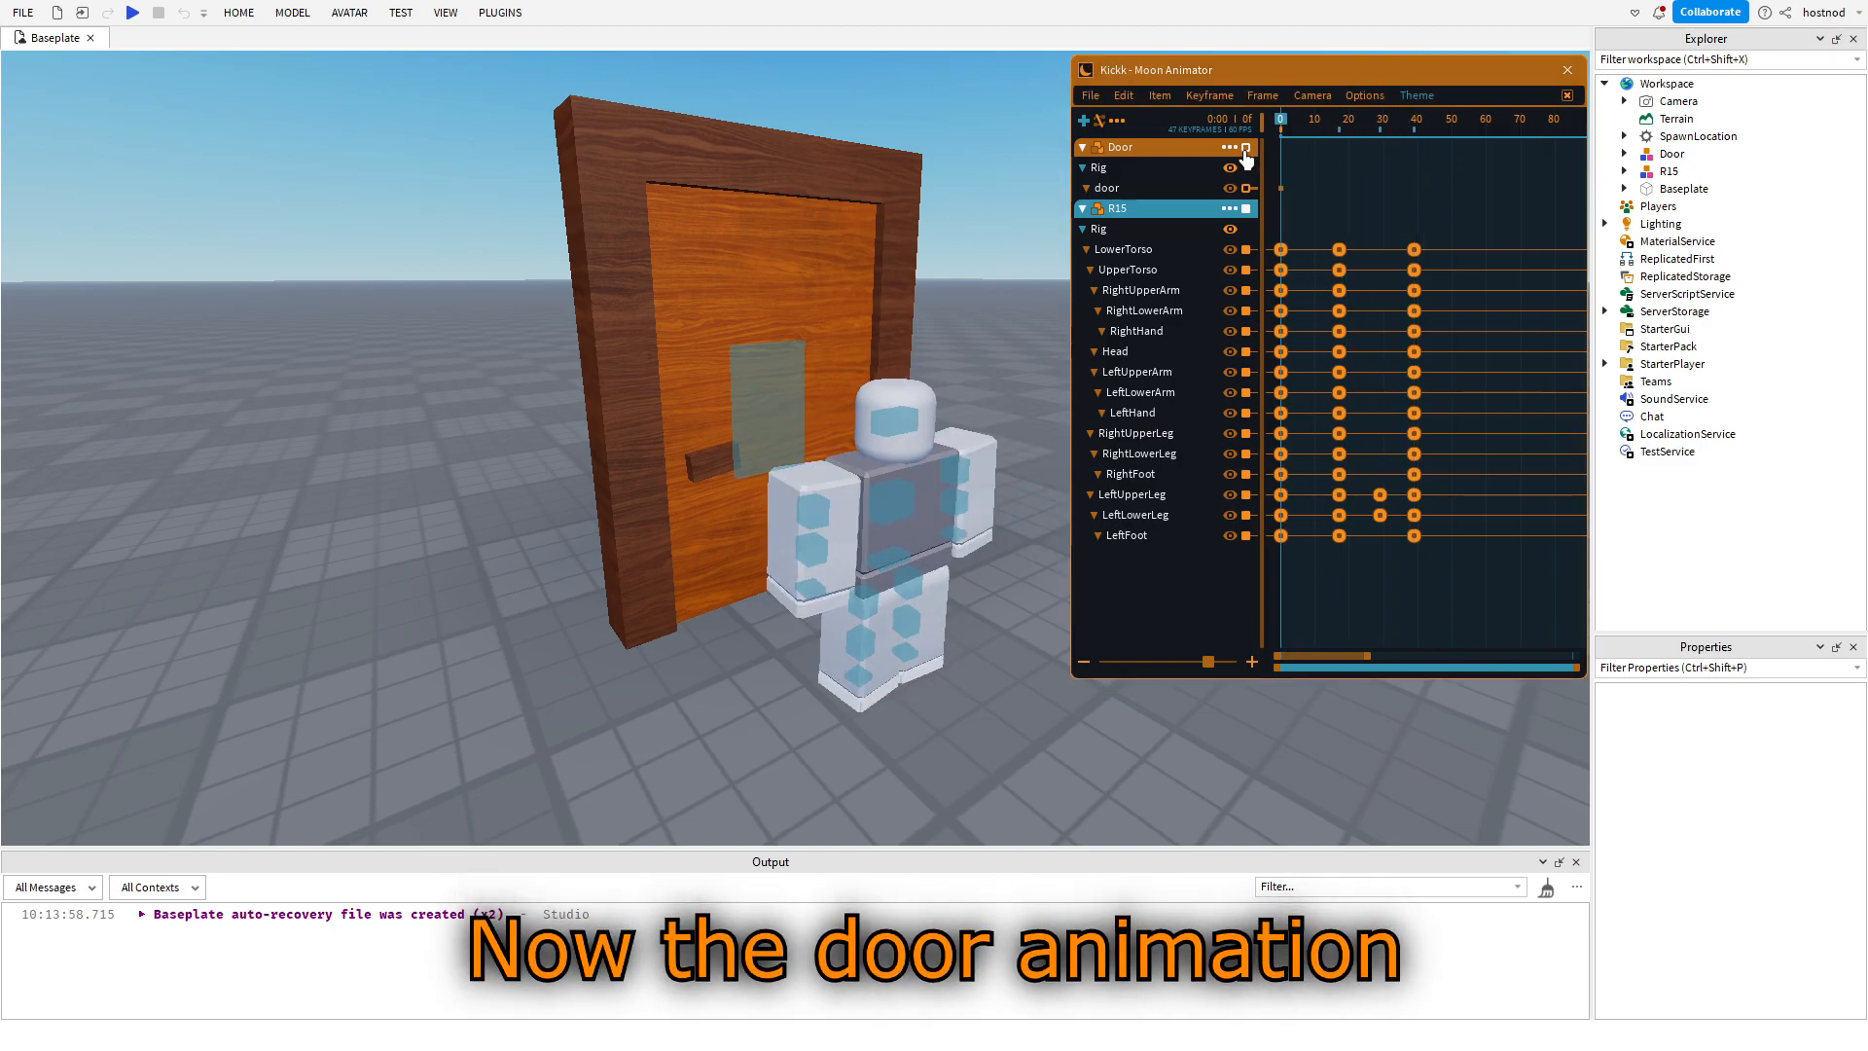
Animate the door part of the Door rig by moving to frame 124 and rotating the door open.
key("w")
right_click_drag(913, 188, 917, 191)
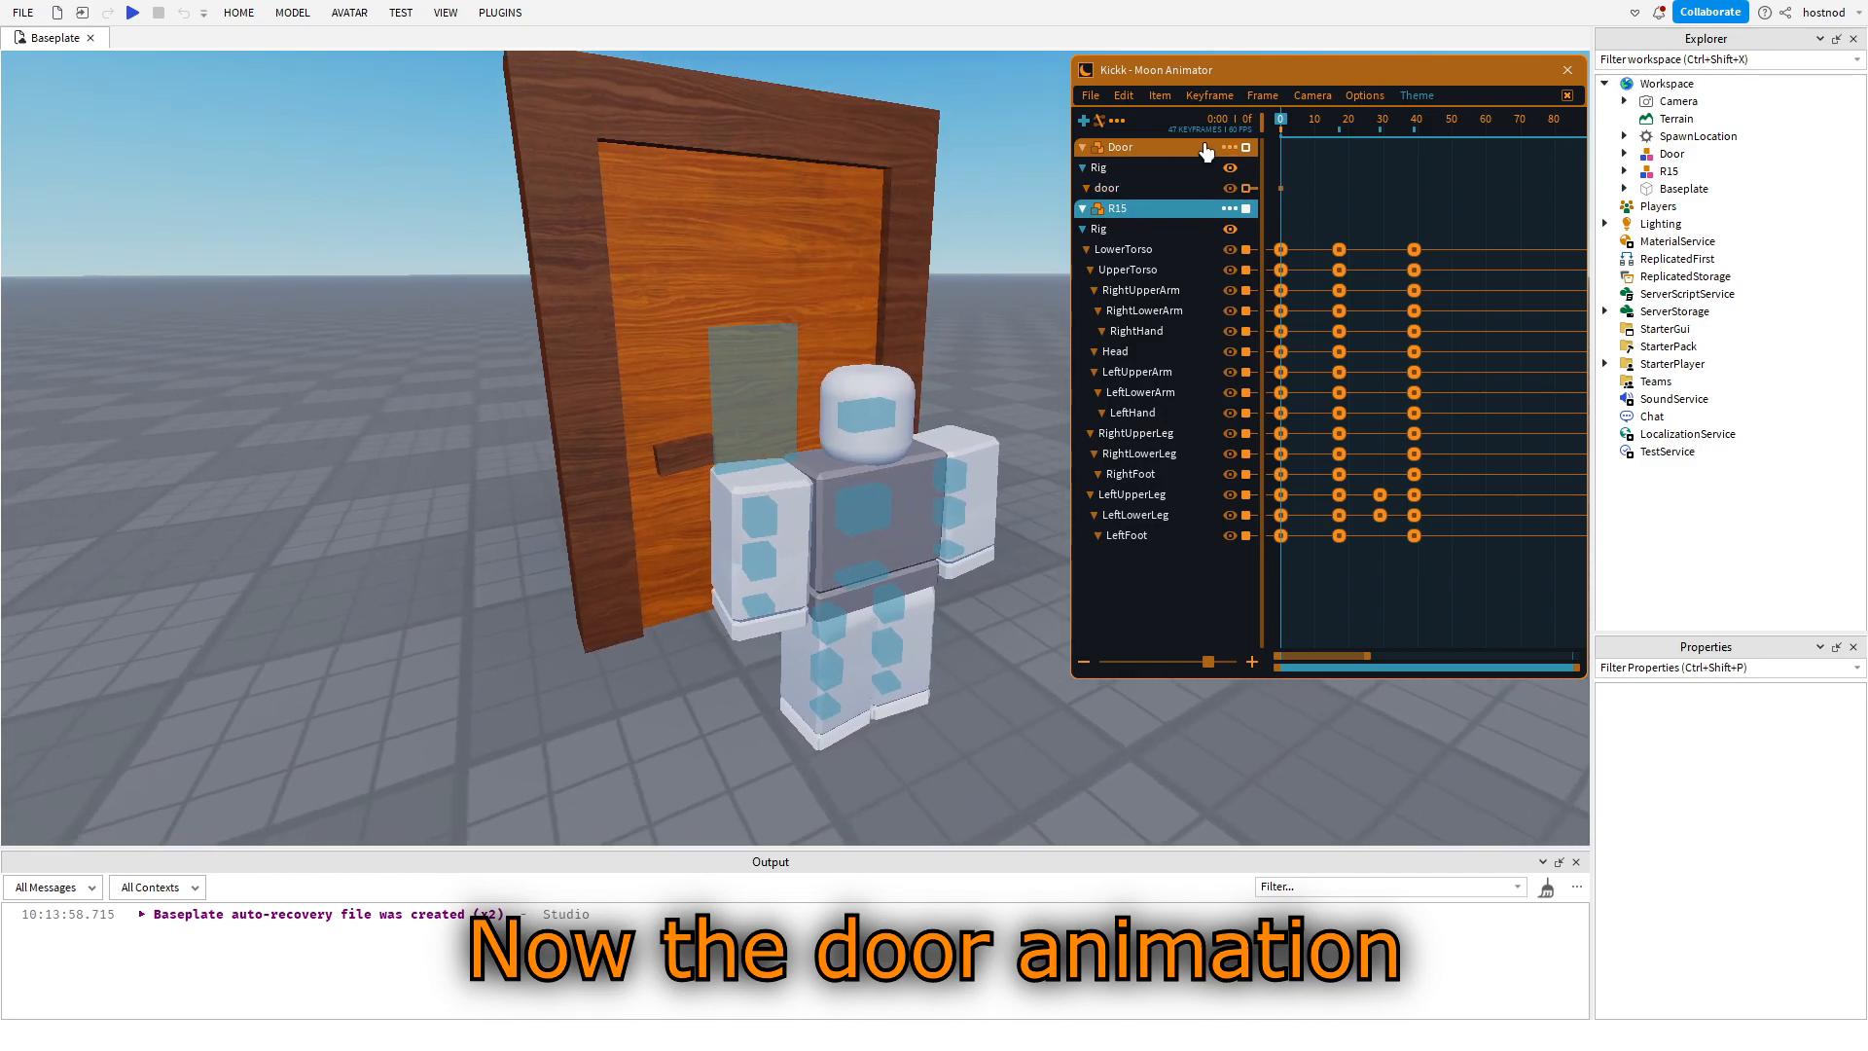
left_click(1151, 195)
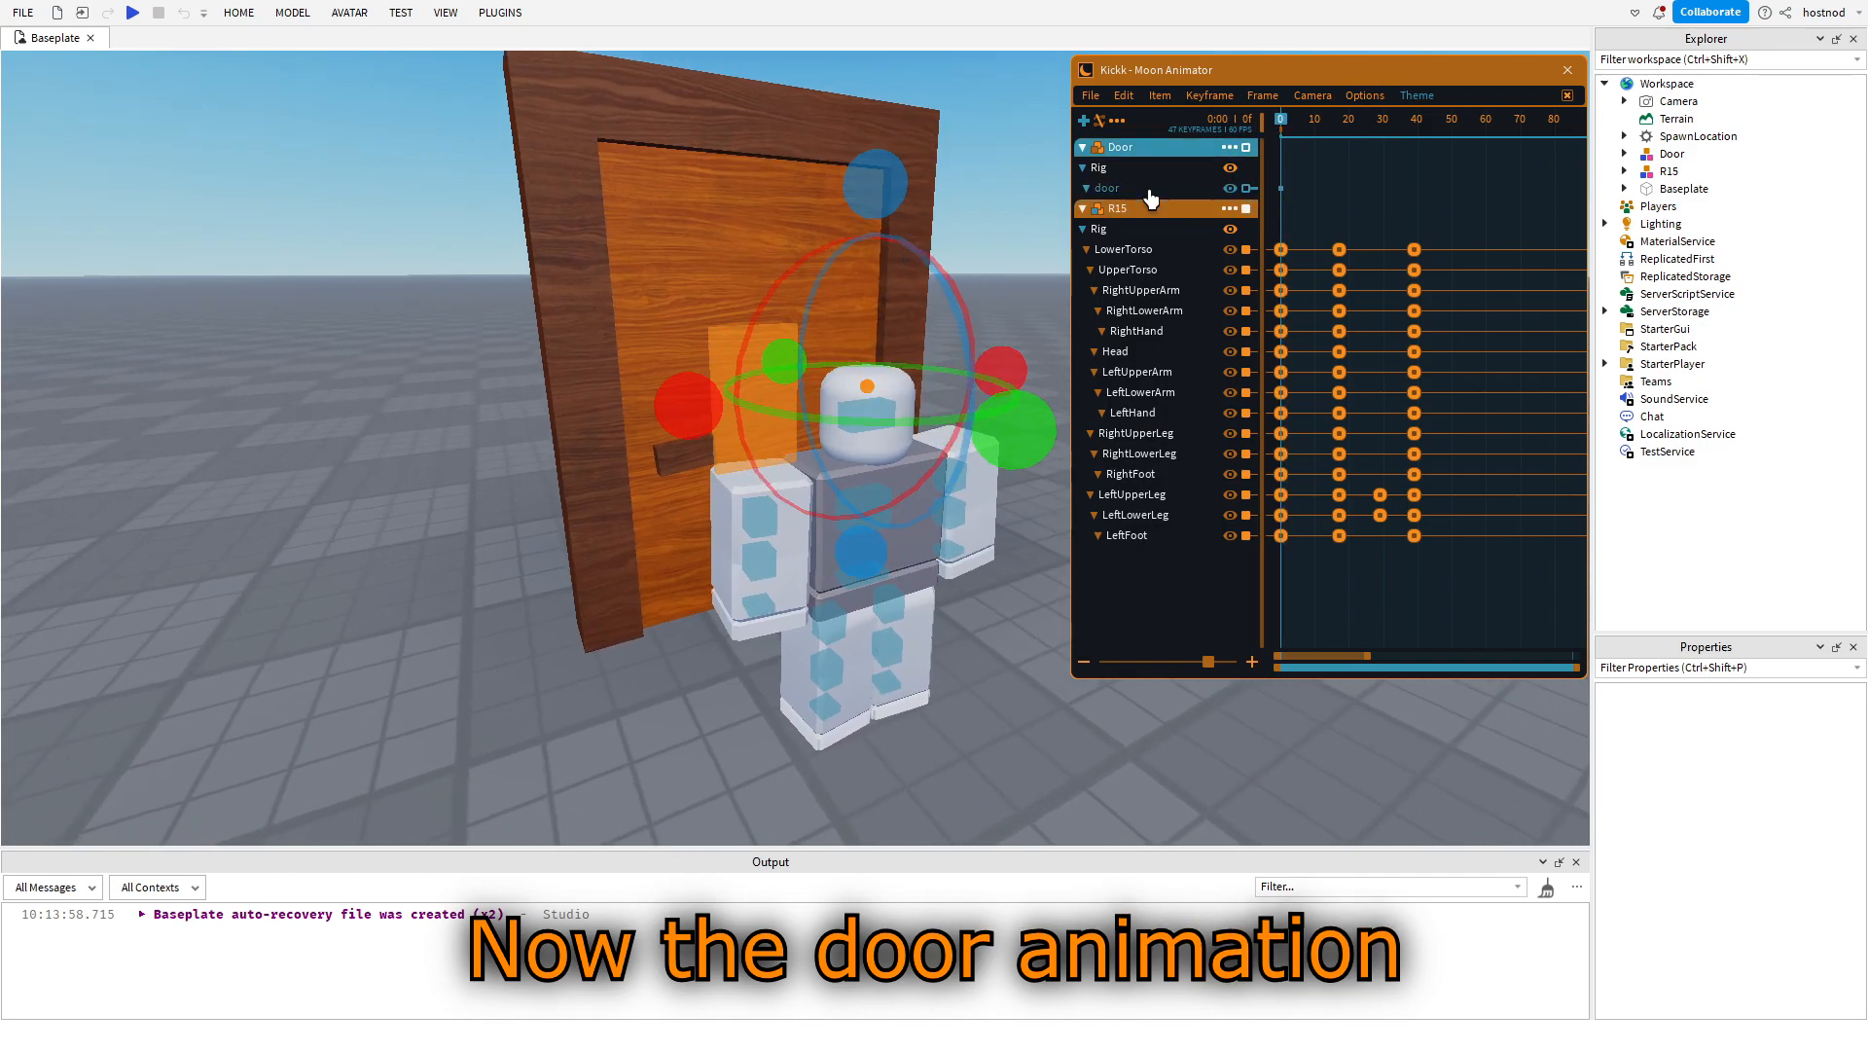
left_click_drag(1282, 121, 1861, 140)
mouse_move(1554, 119)
left_mouse_down()
mouse_move(1575, 121)
mouse_move(1539, 120)
left_mouse_up()
right_click_drag(1022, 283, 1008, 283)
left_click_drag(885, 564, 539, 454)
scroll(1456, 204, "down", 3)
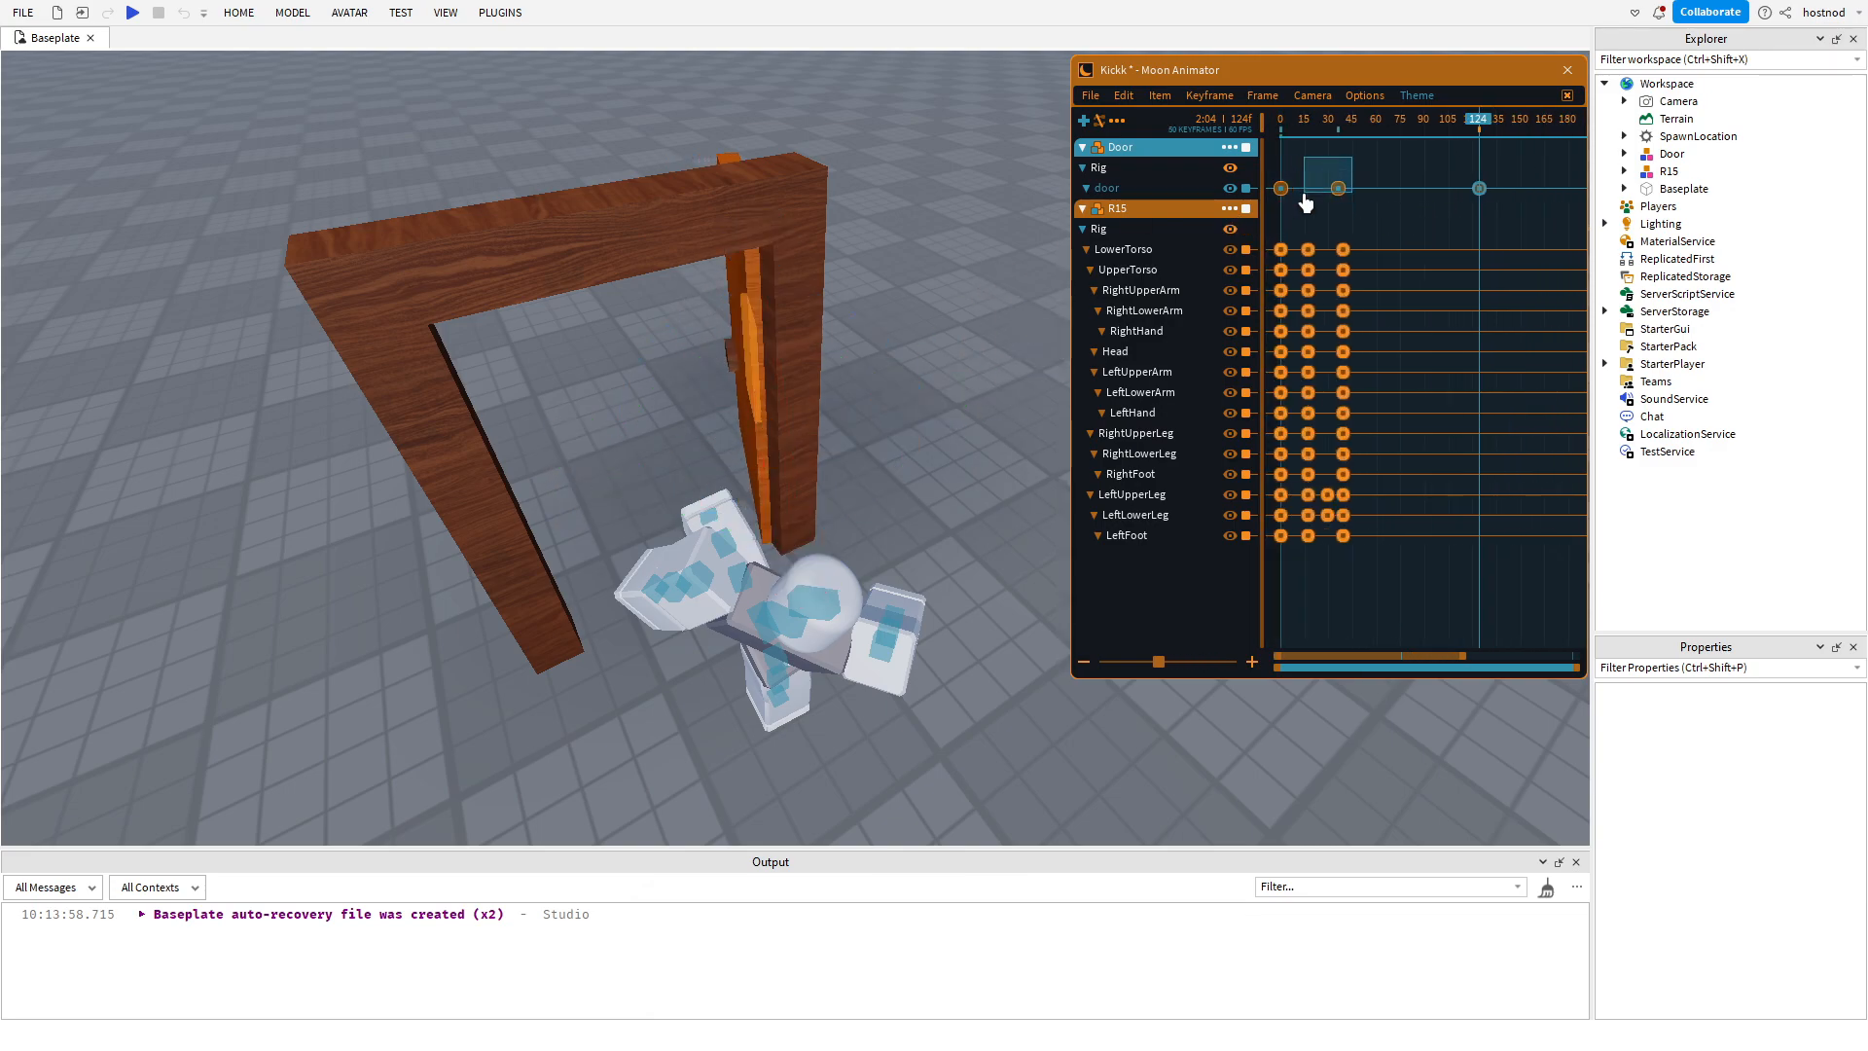
Set the middle door keyframe's easing to the Elastic style with InOut direction.
left_click_drag(1304, 193, 1303, 196)
key("7")
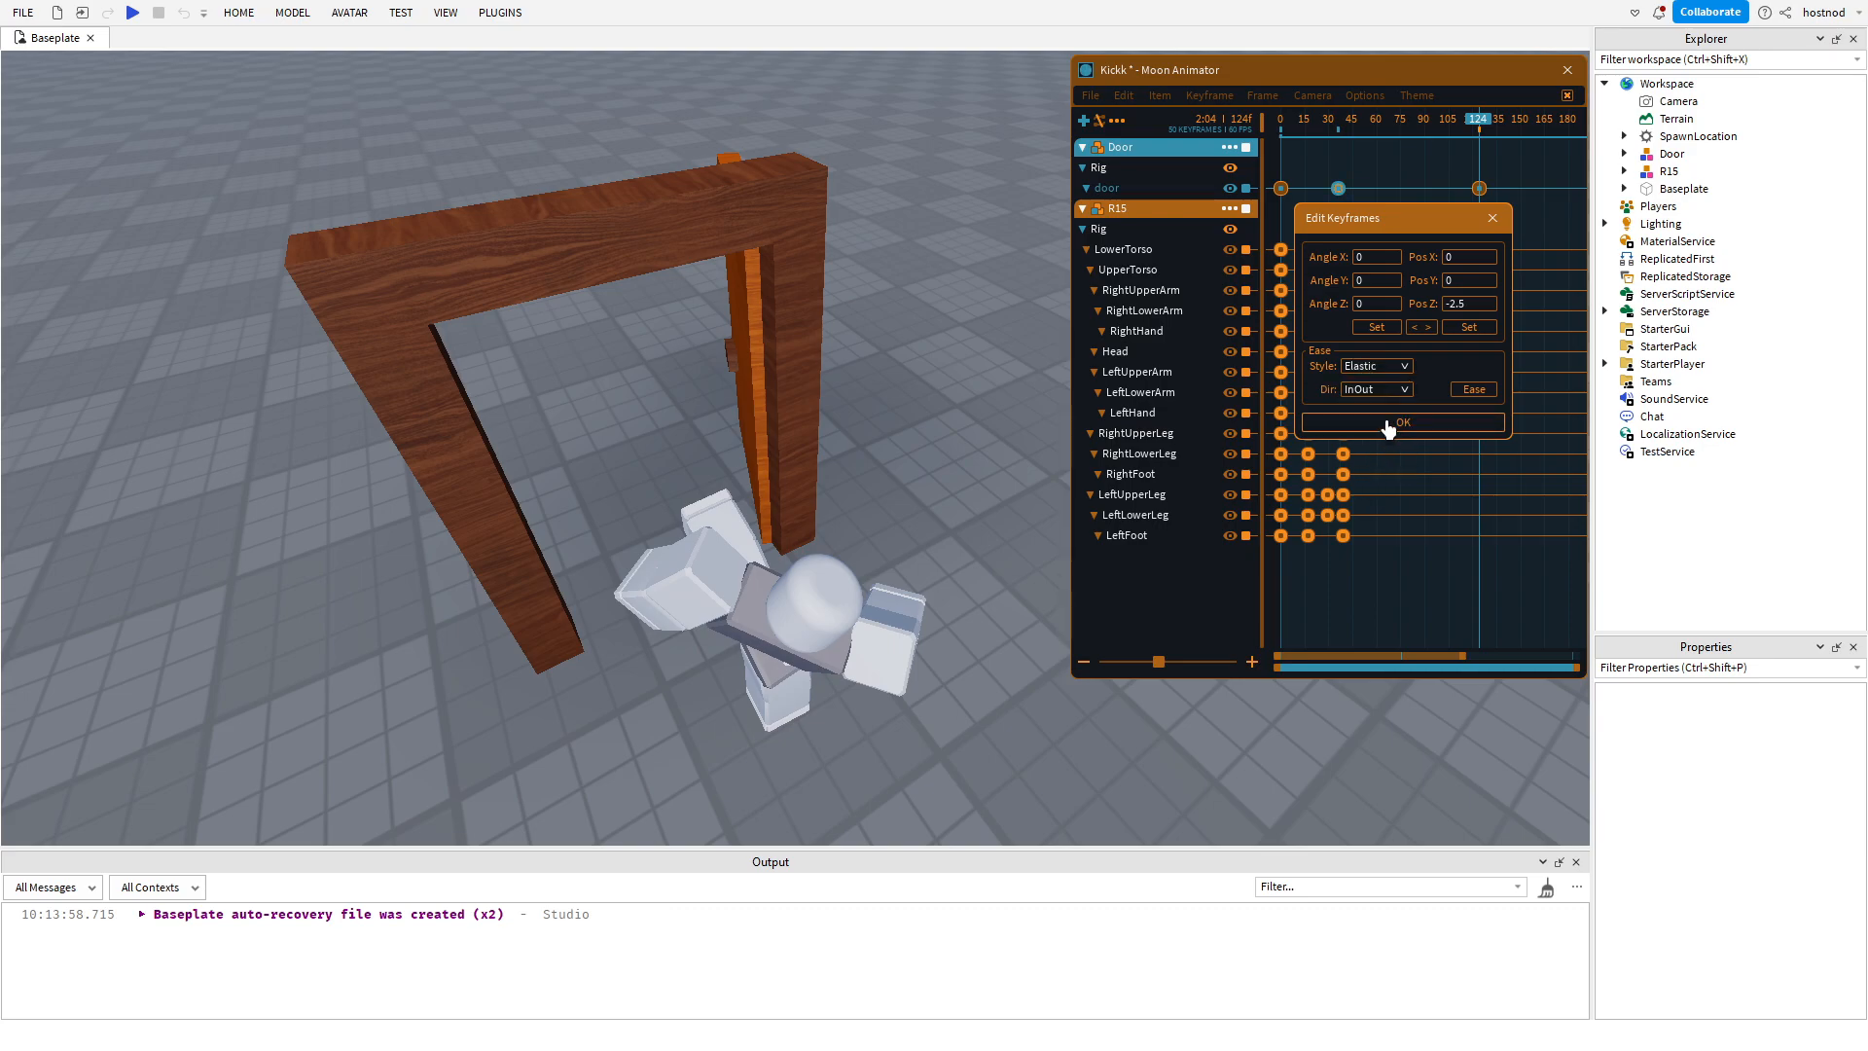
left_click(1387, 428)
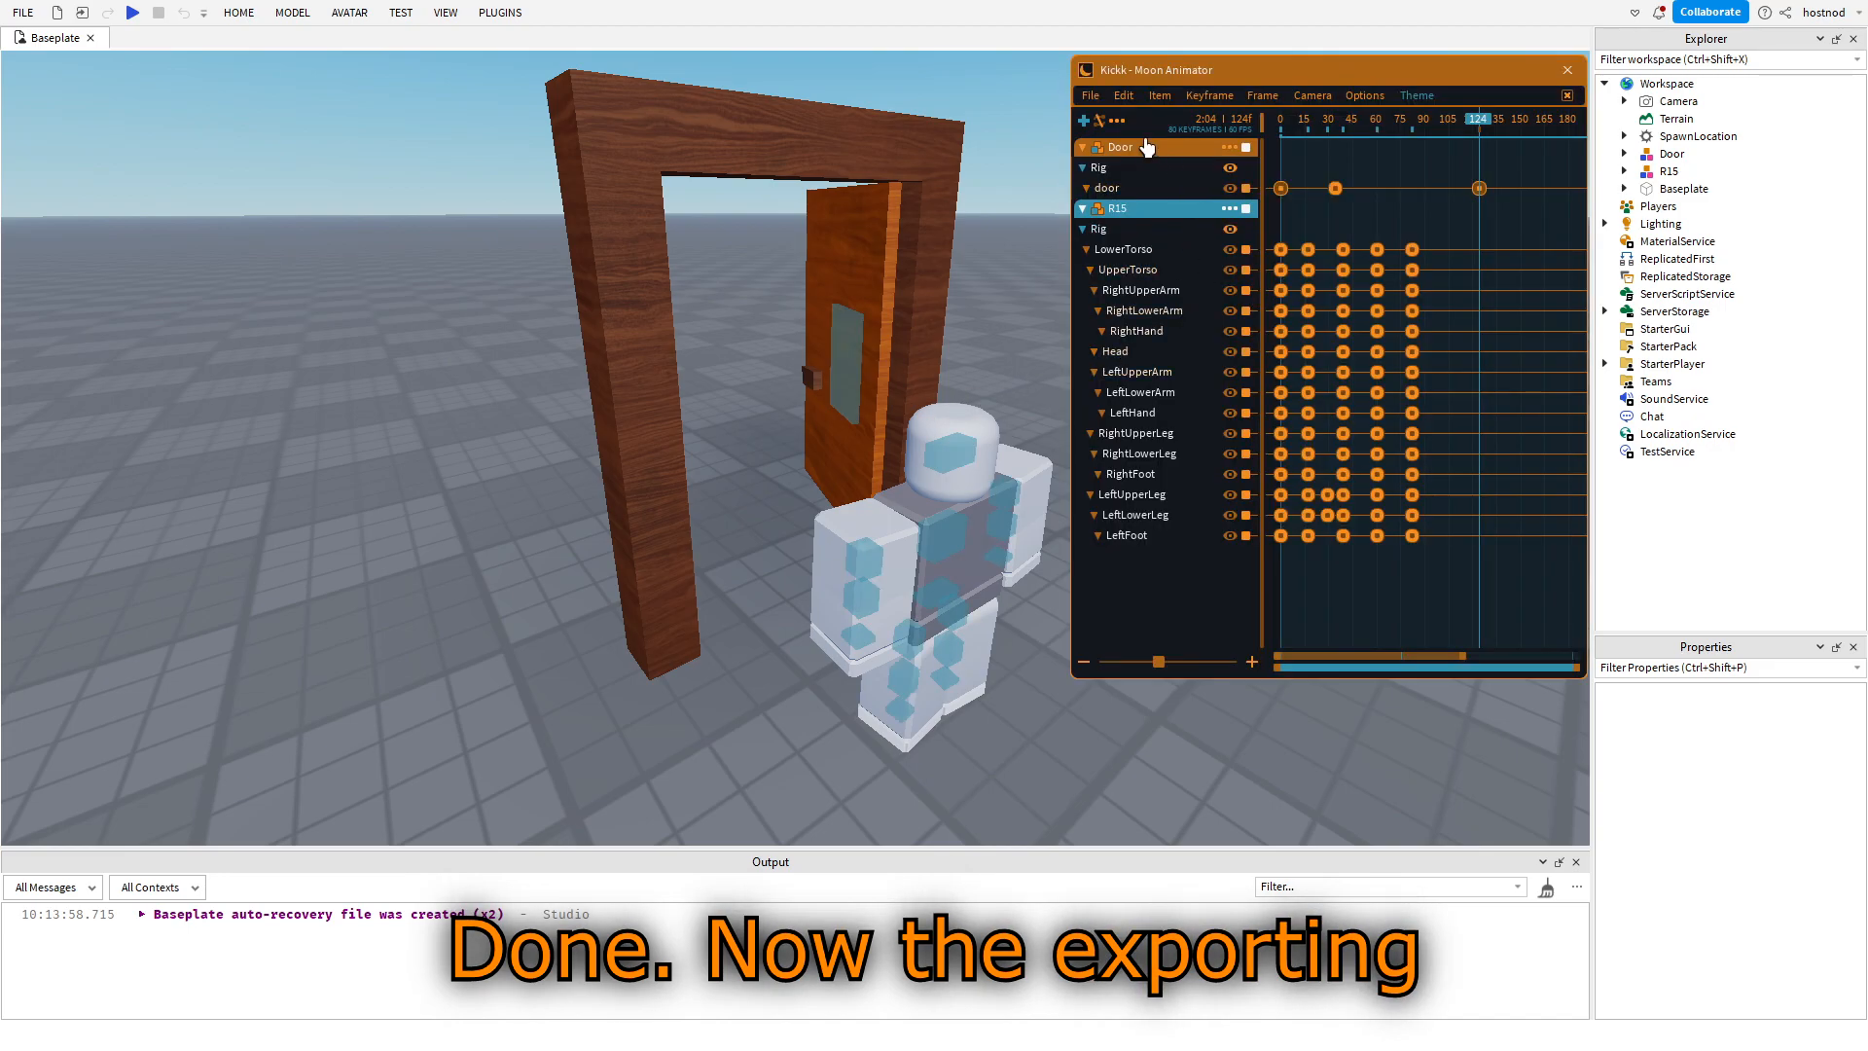
Delete the Door item from the Moon Animator file and export the R15 rig's animation.
left_click(1229, 147)
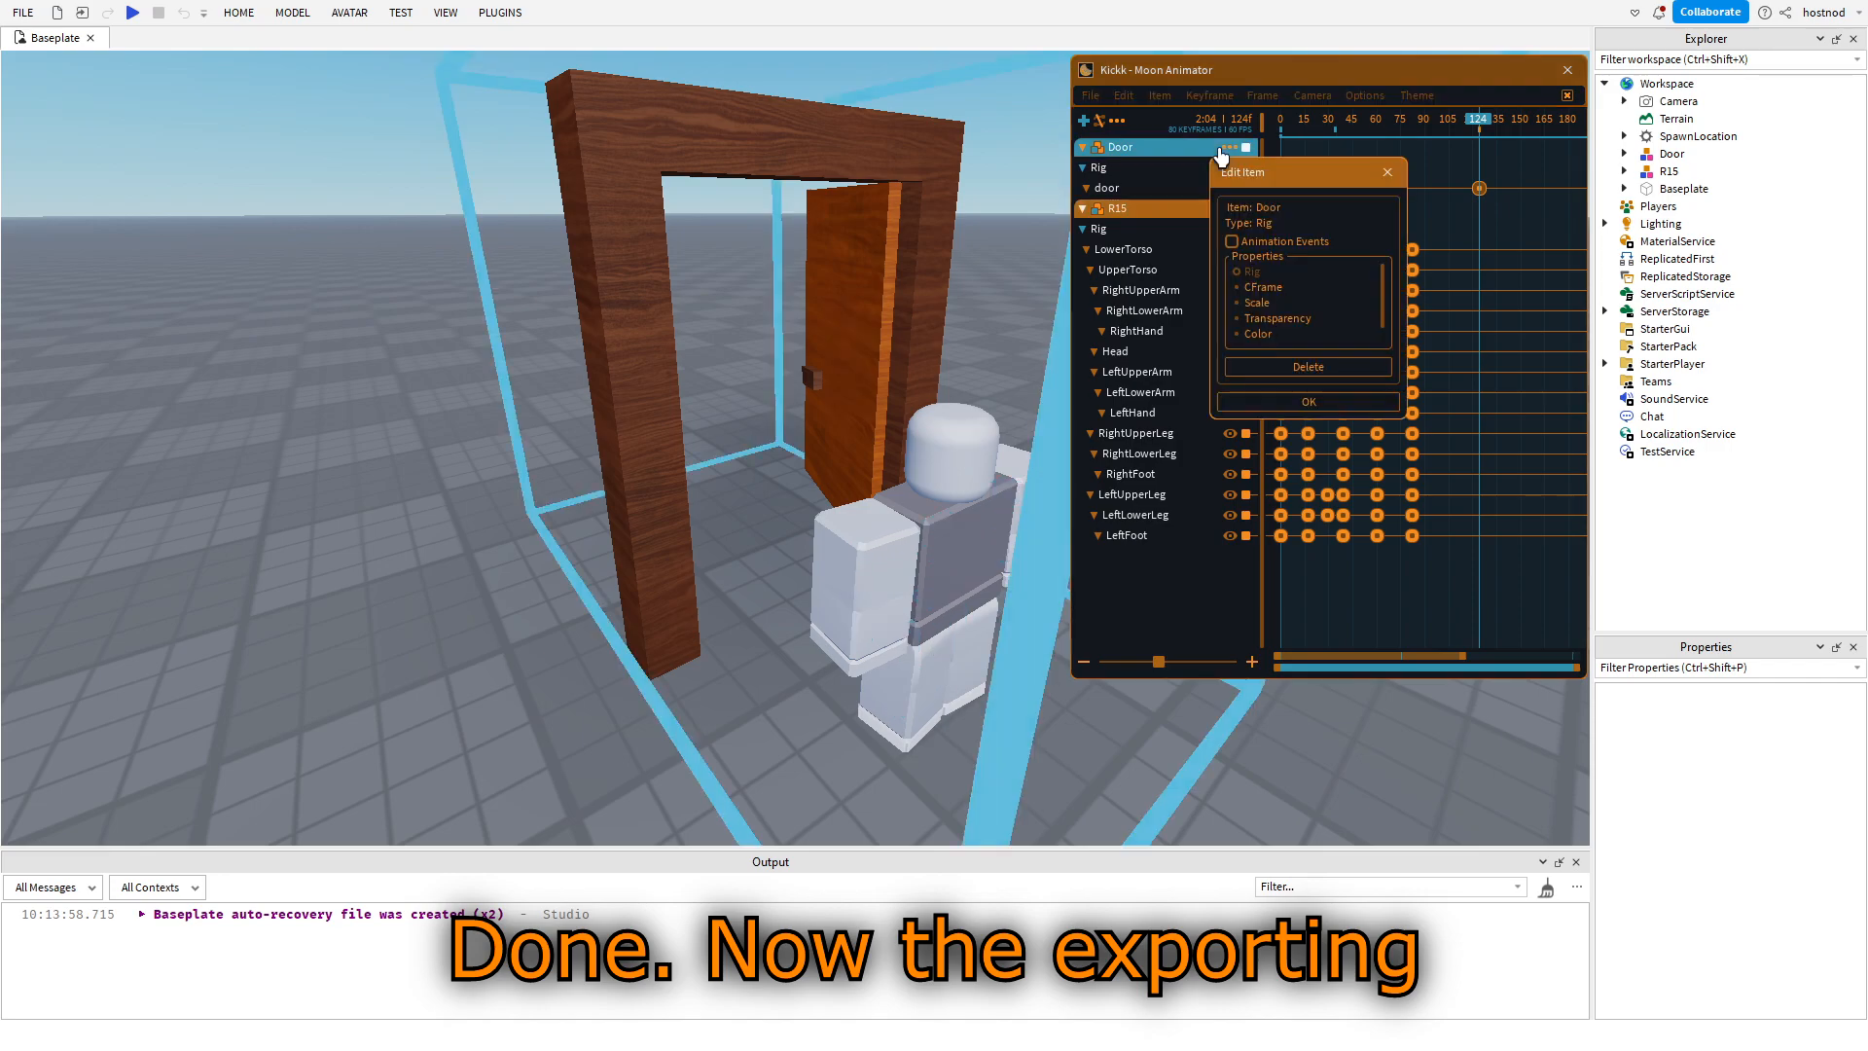
left_click(1293, 369)
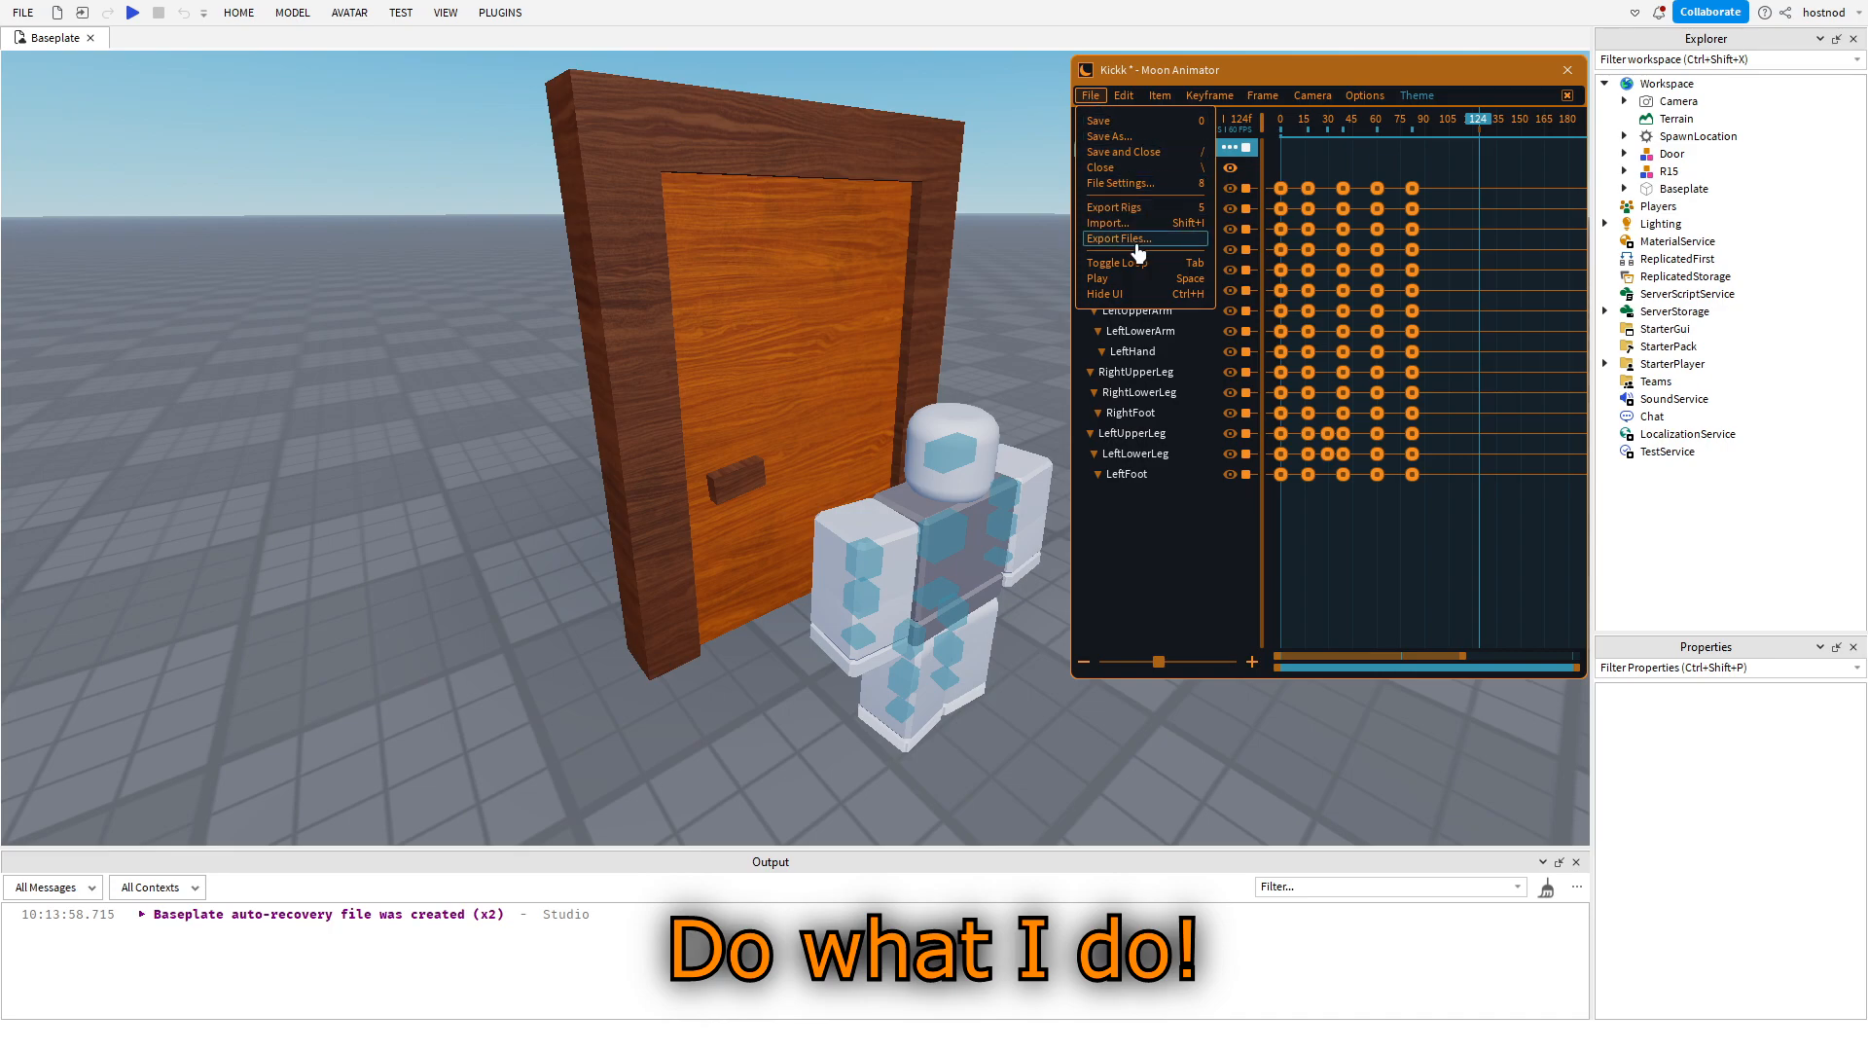
left_click(1126, 208)
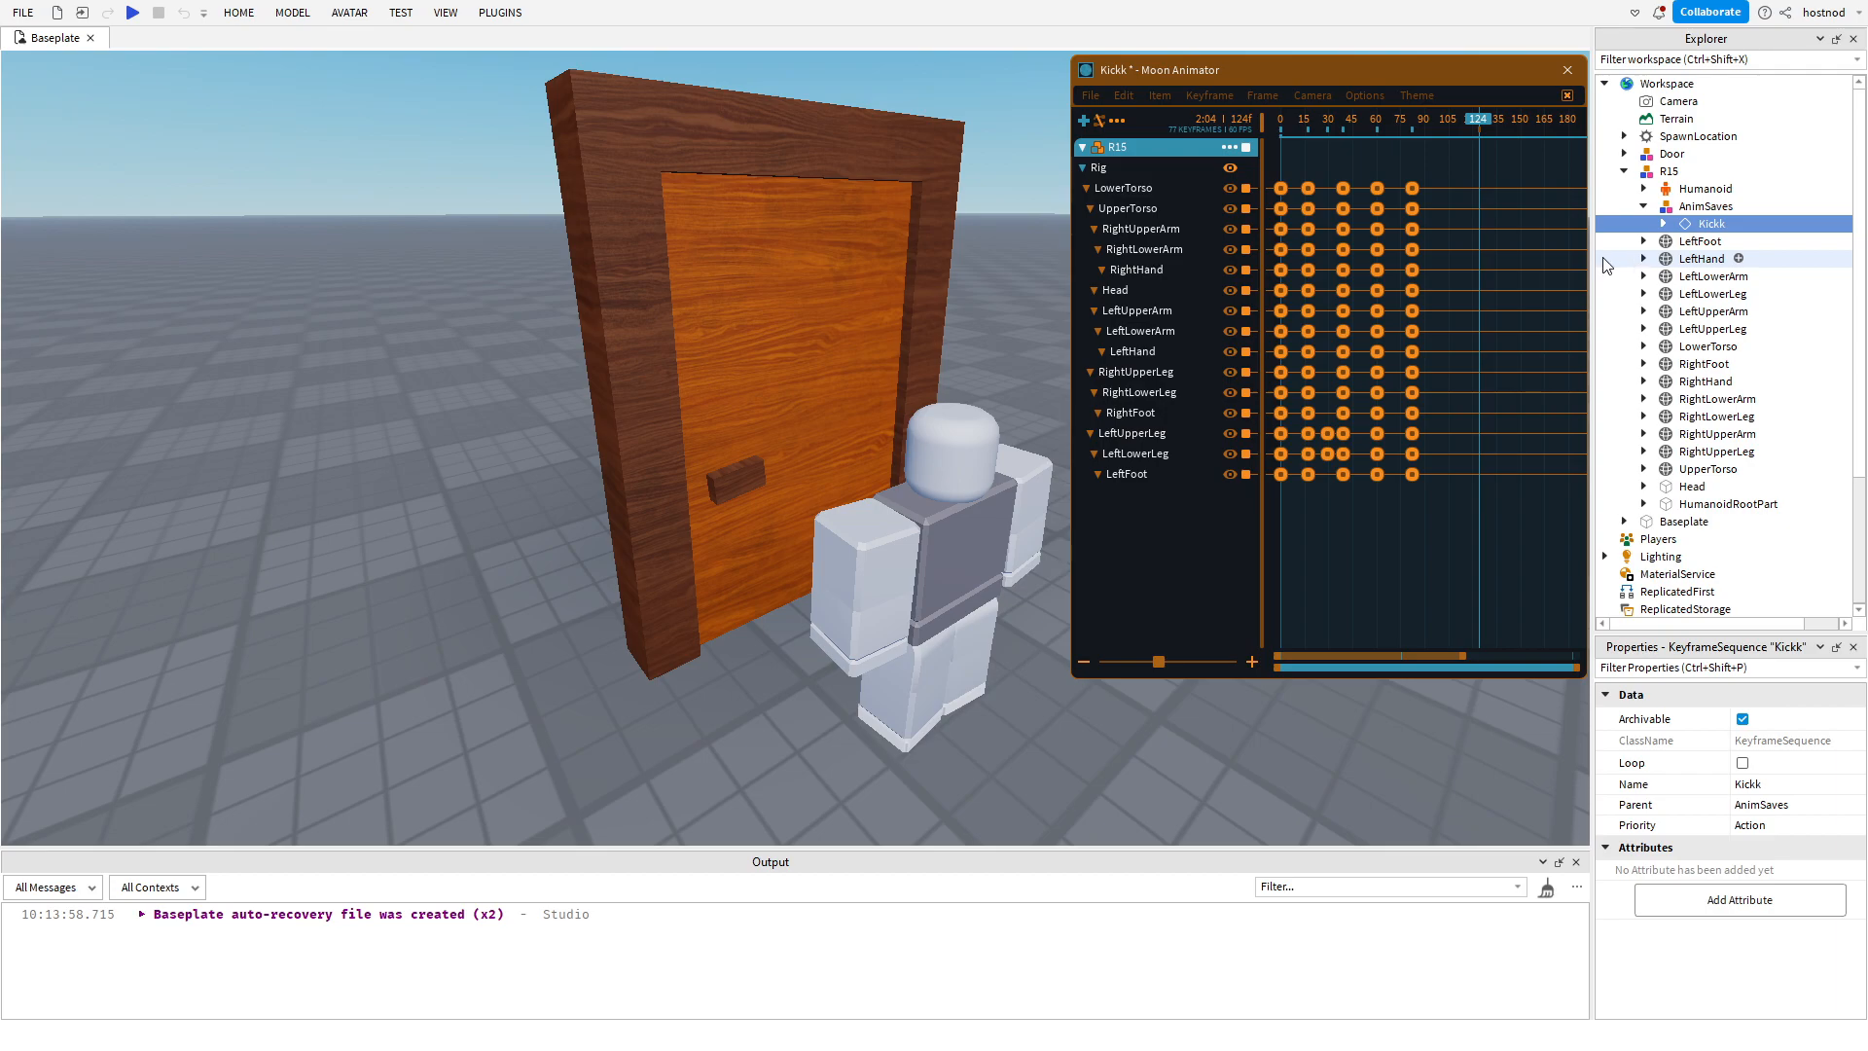
left_click(1332, 161)
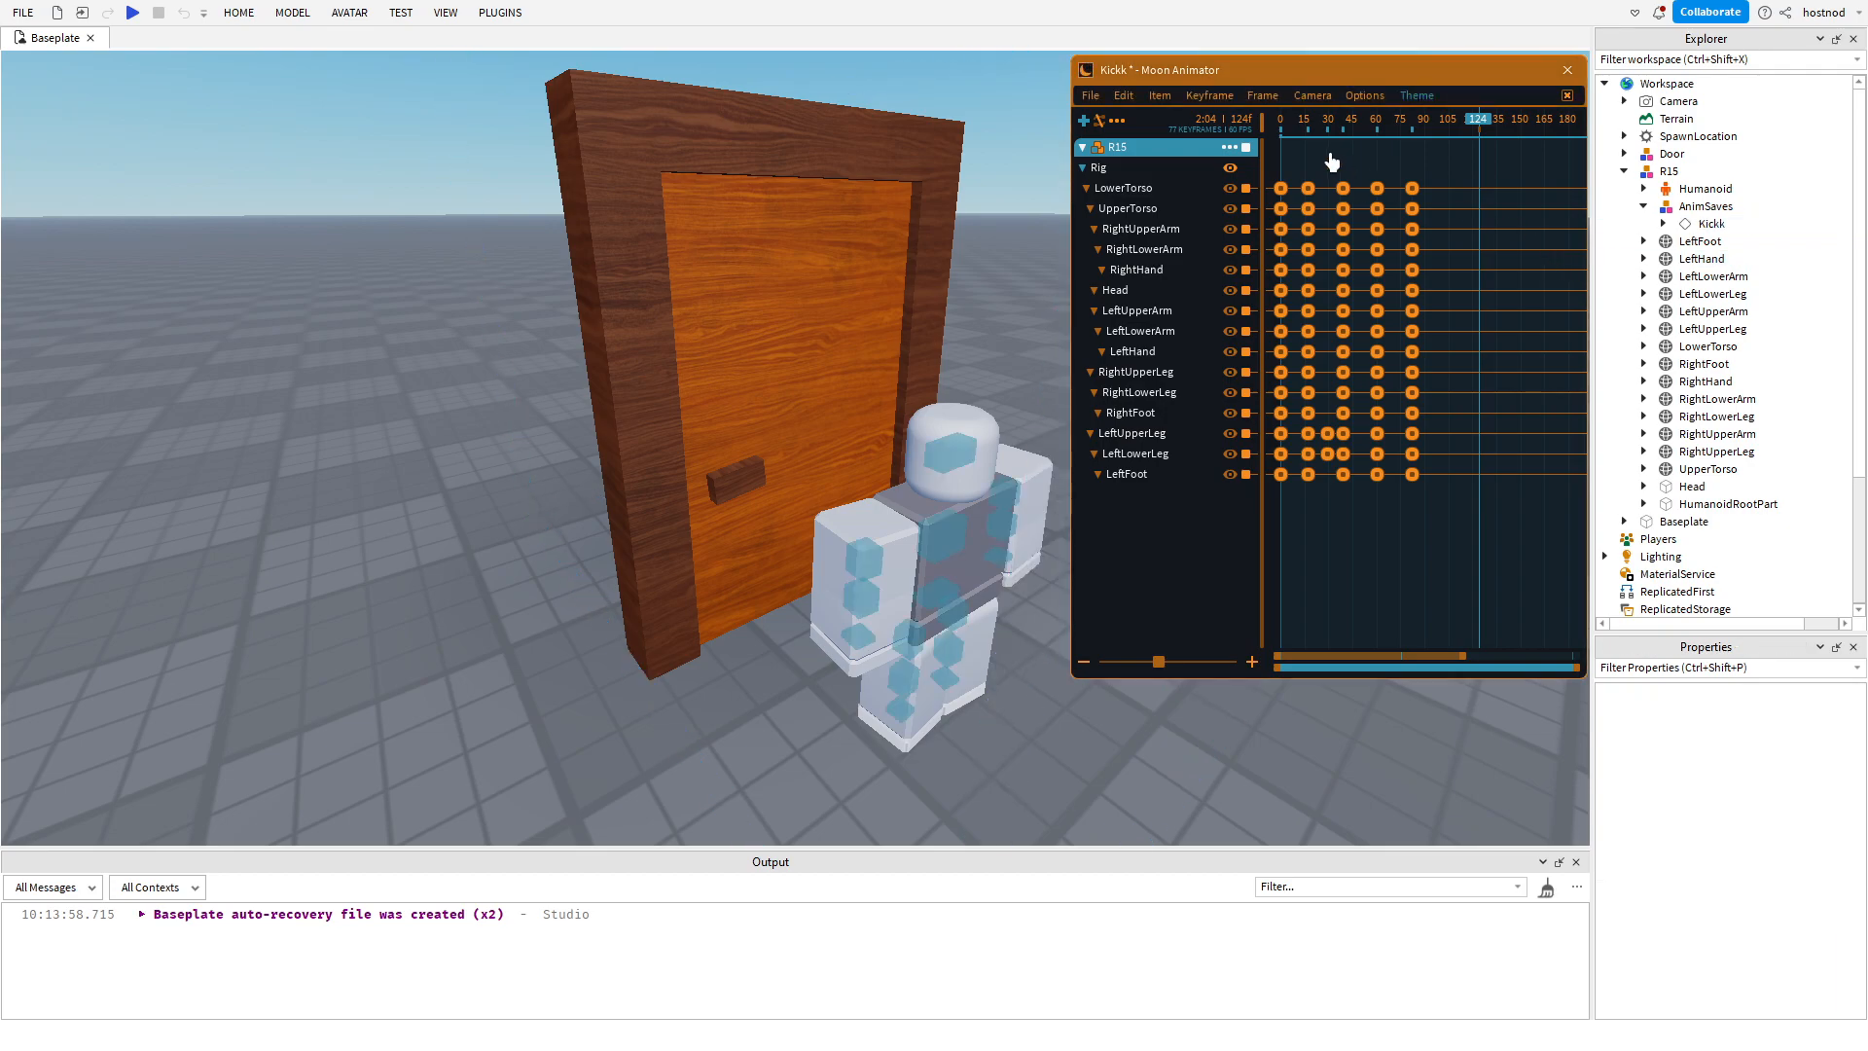
Export the door rig's animation on its own, with the Door item restored and the R15 item deleted.
key("ctrl+z")
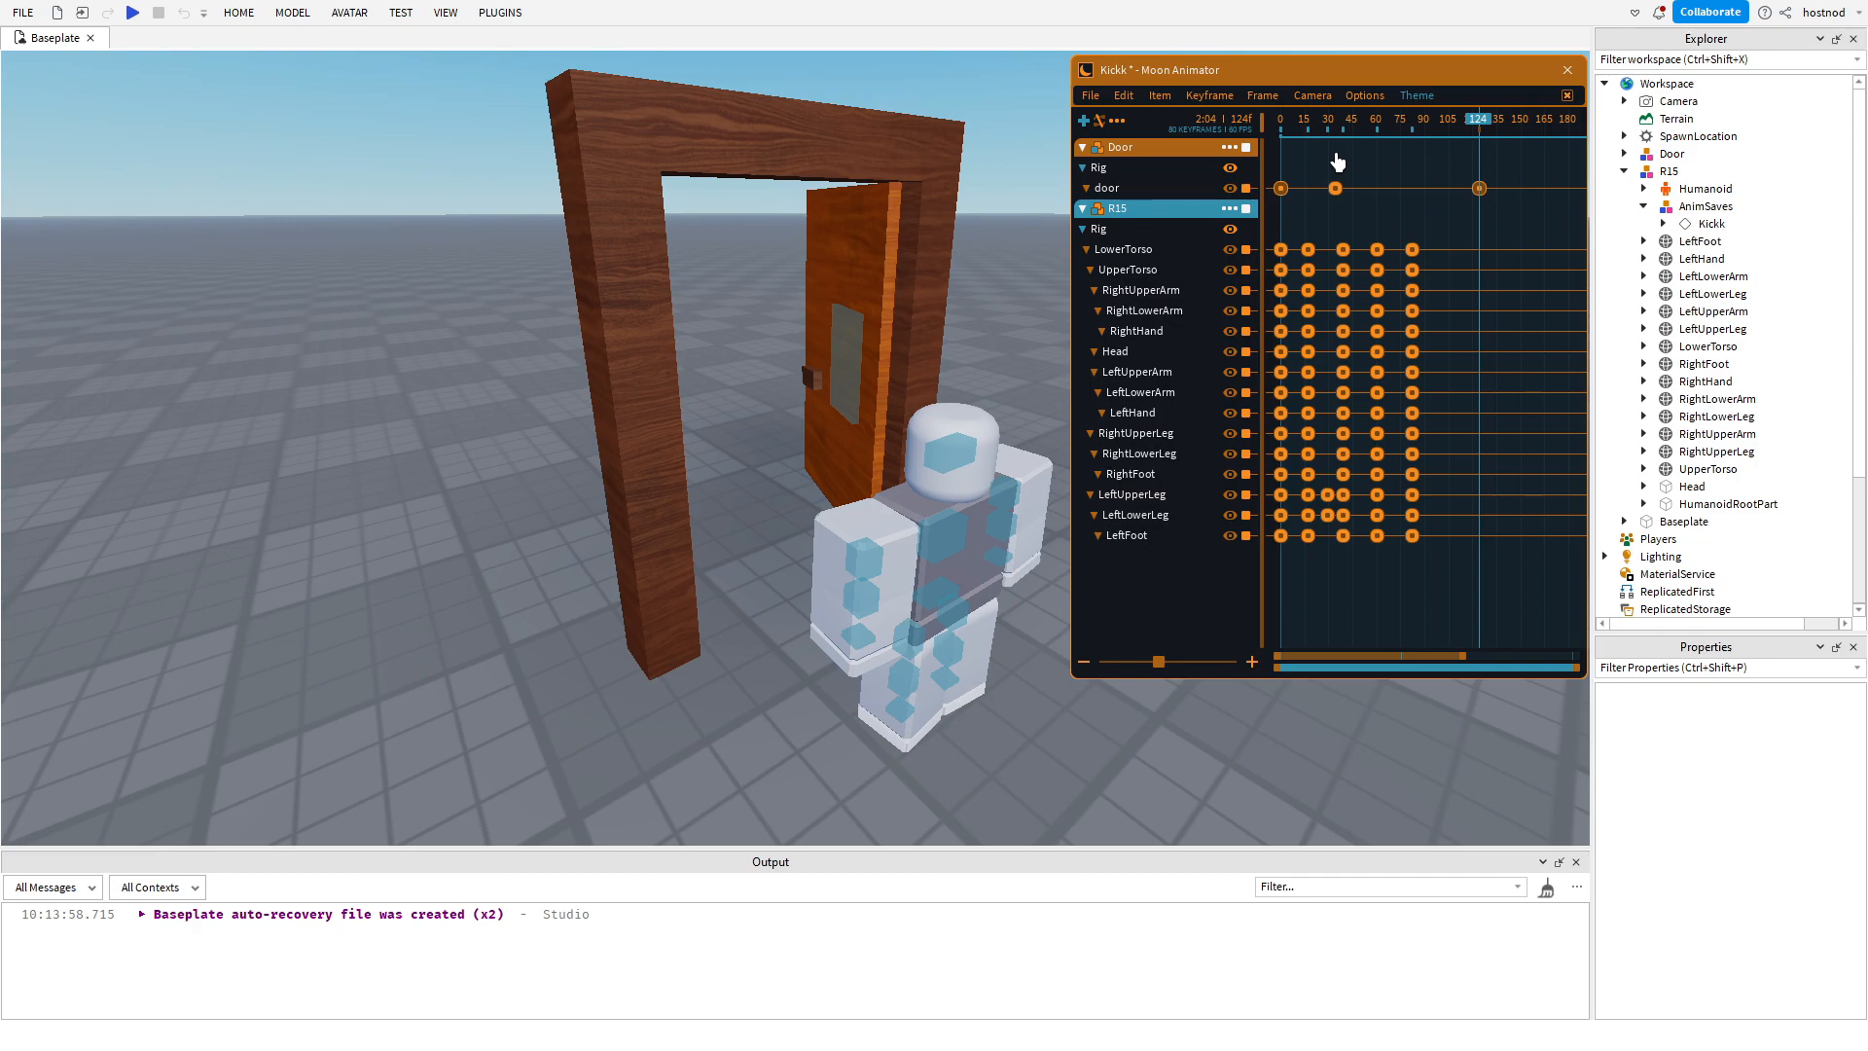
left_click(1227, 209)
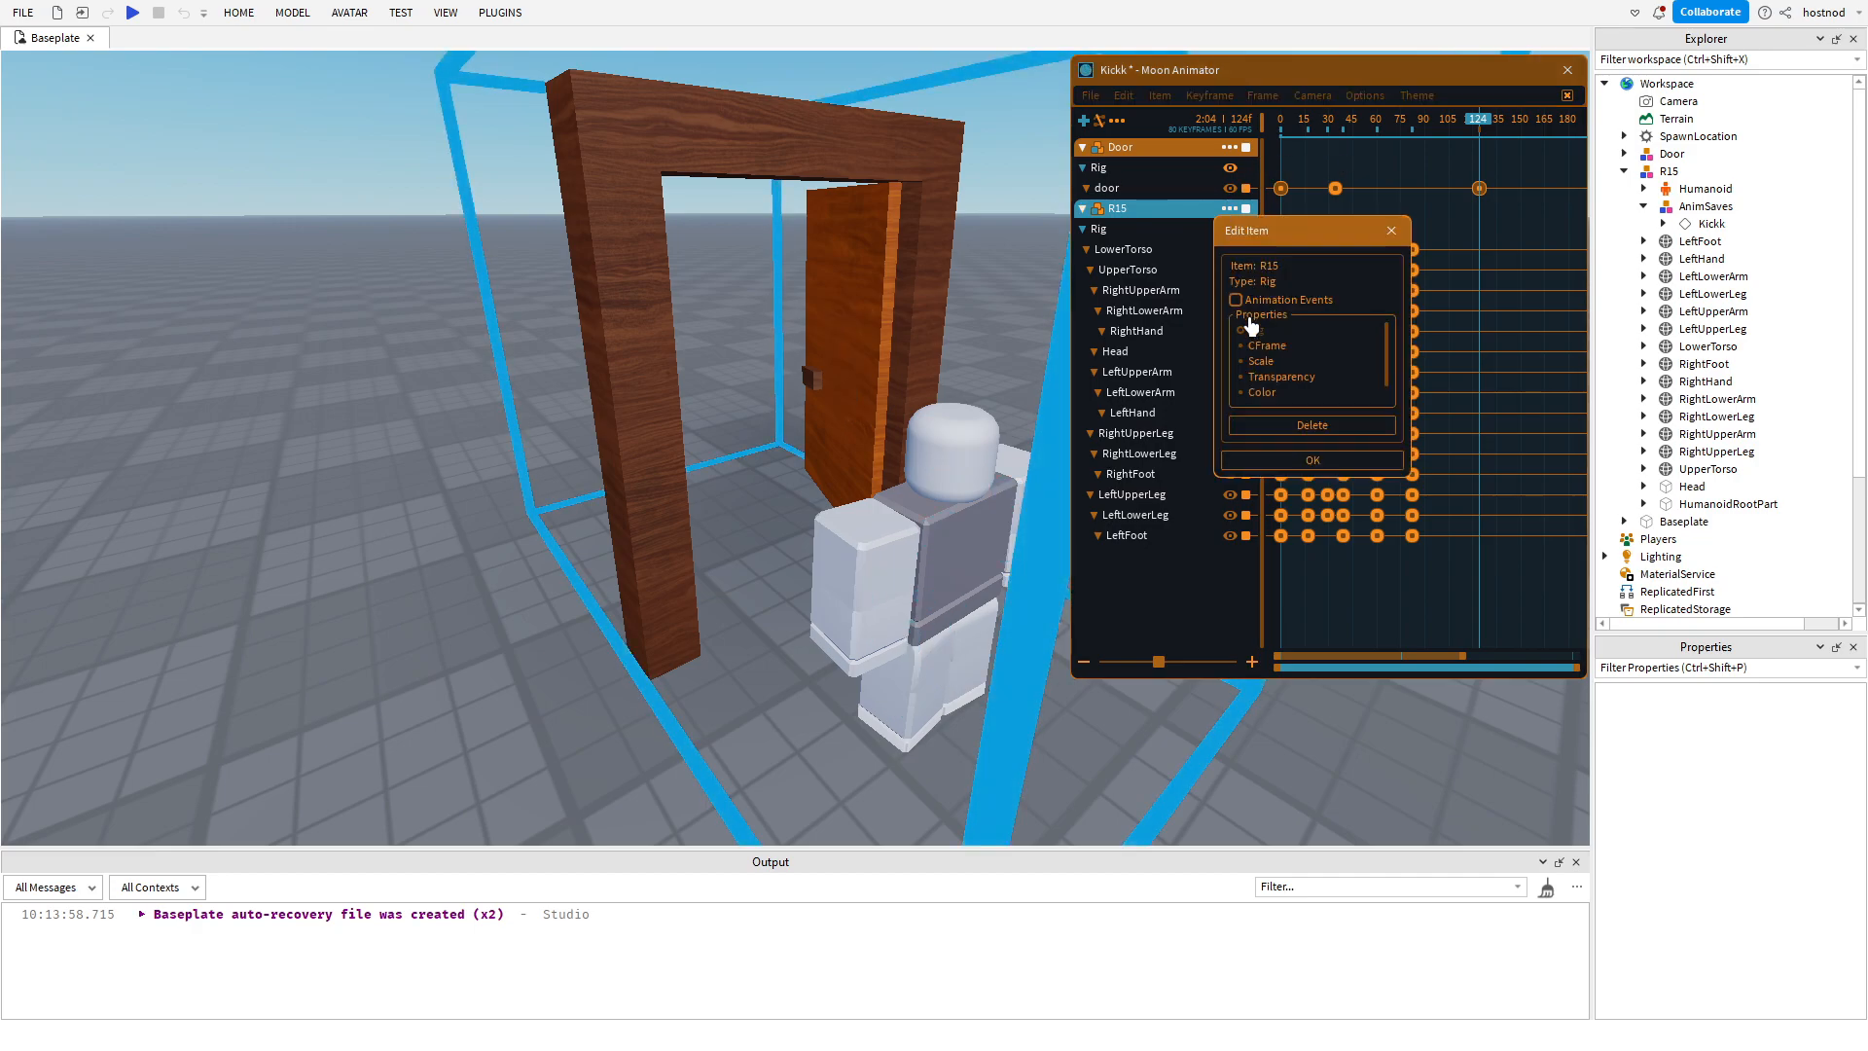
left_click(1272, 426)
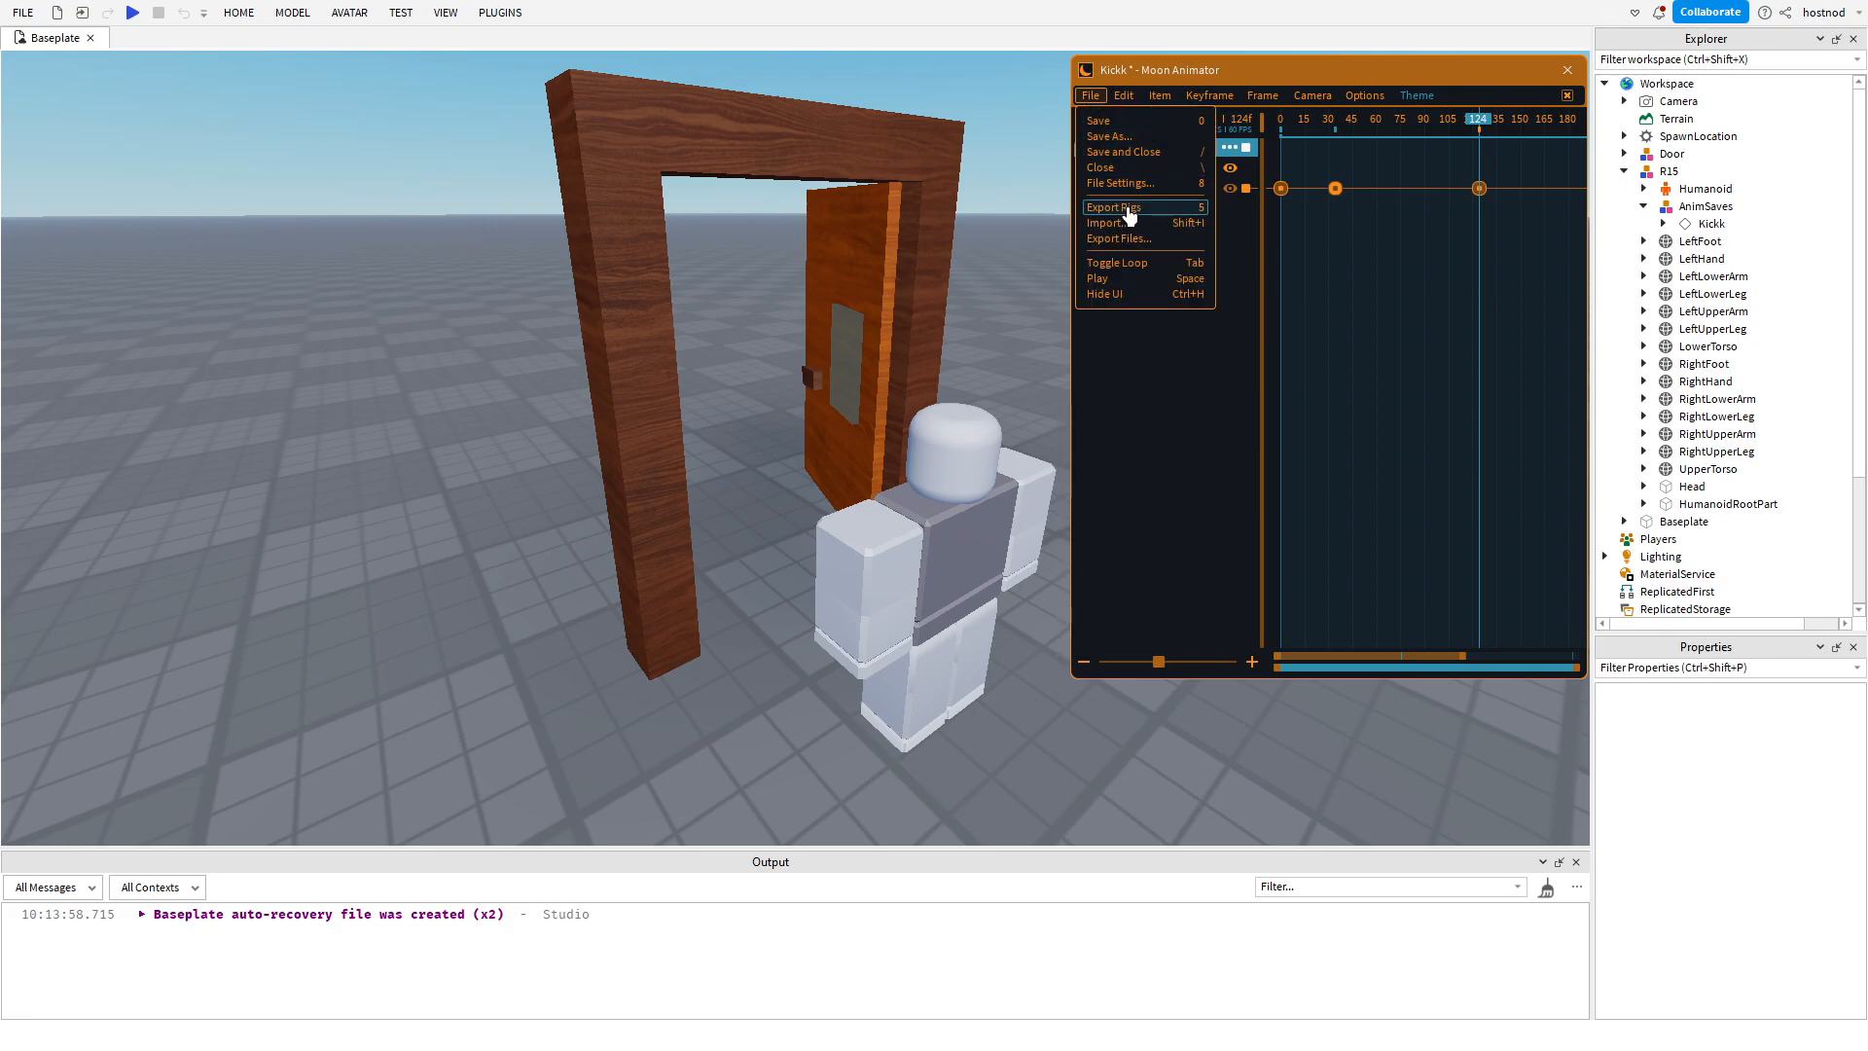
left_click(1126, 209)
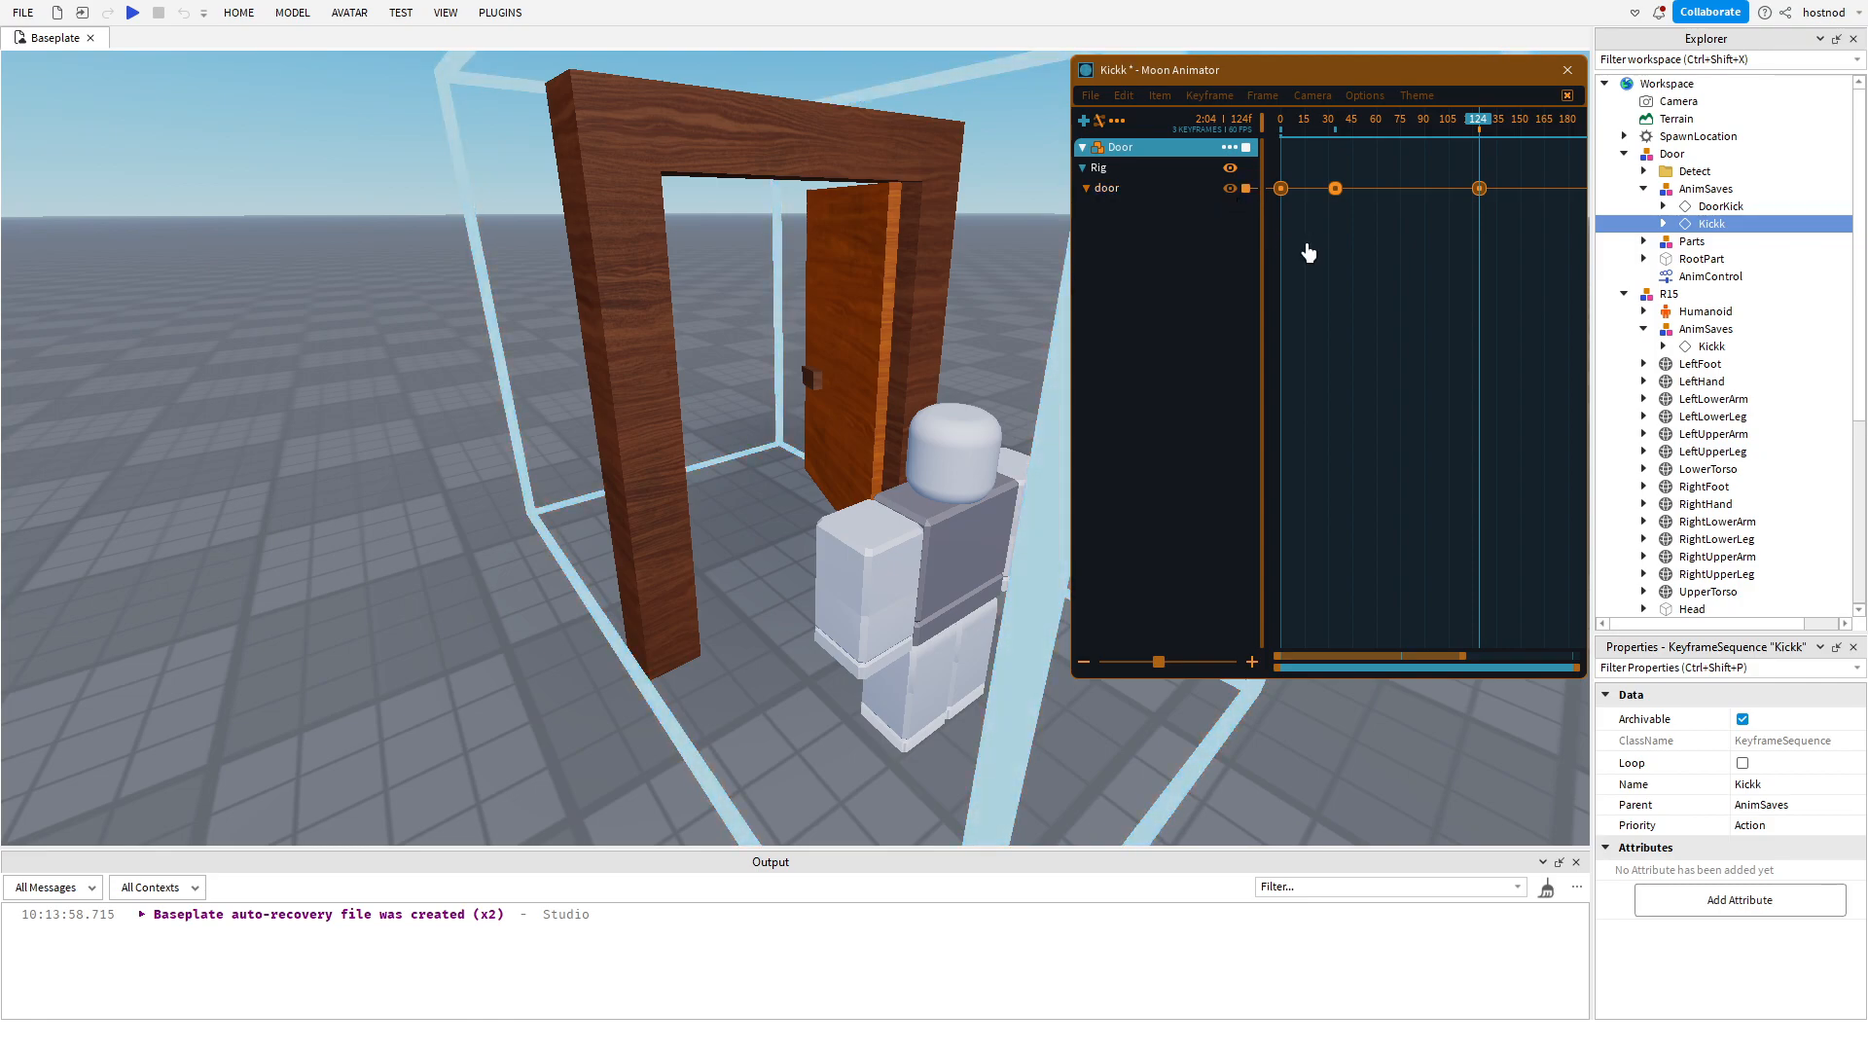
Restore the R15 item in the animation file and close Moon Animator.
left_click(1309, 277)
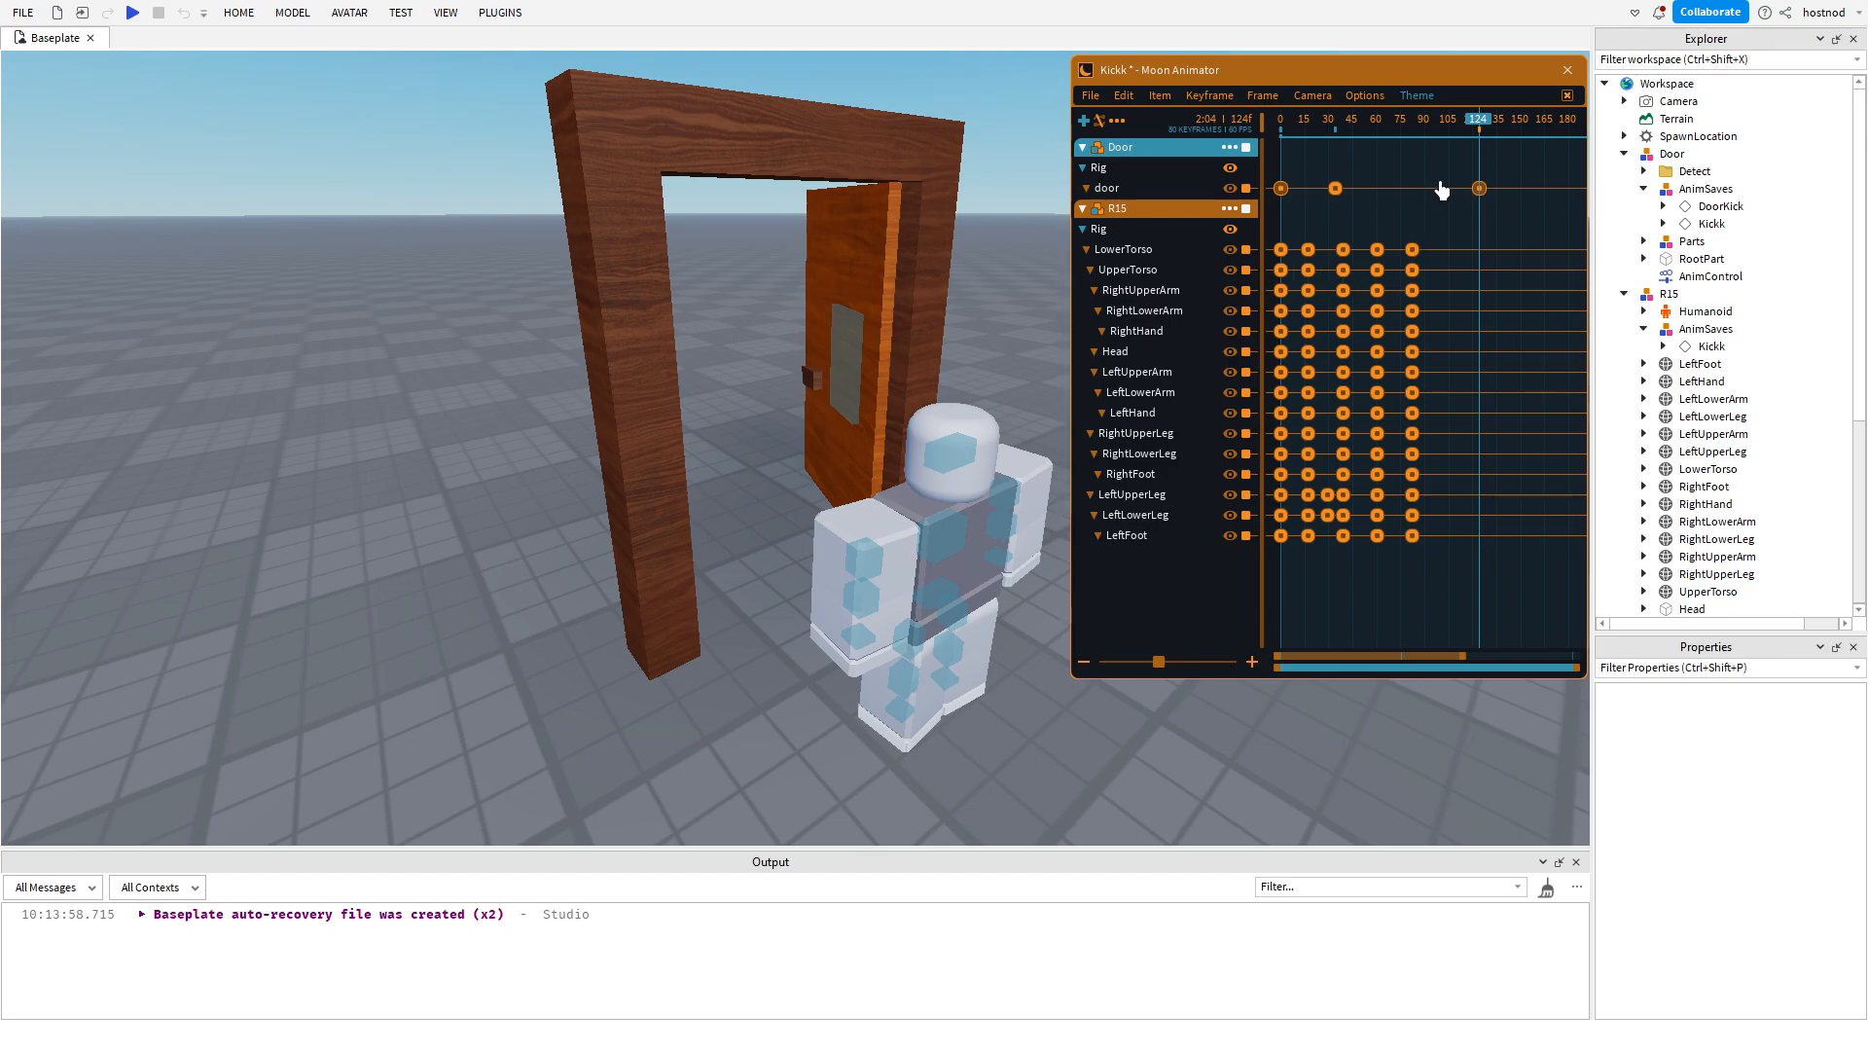
left_click(1563, 77)
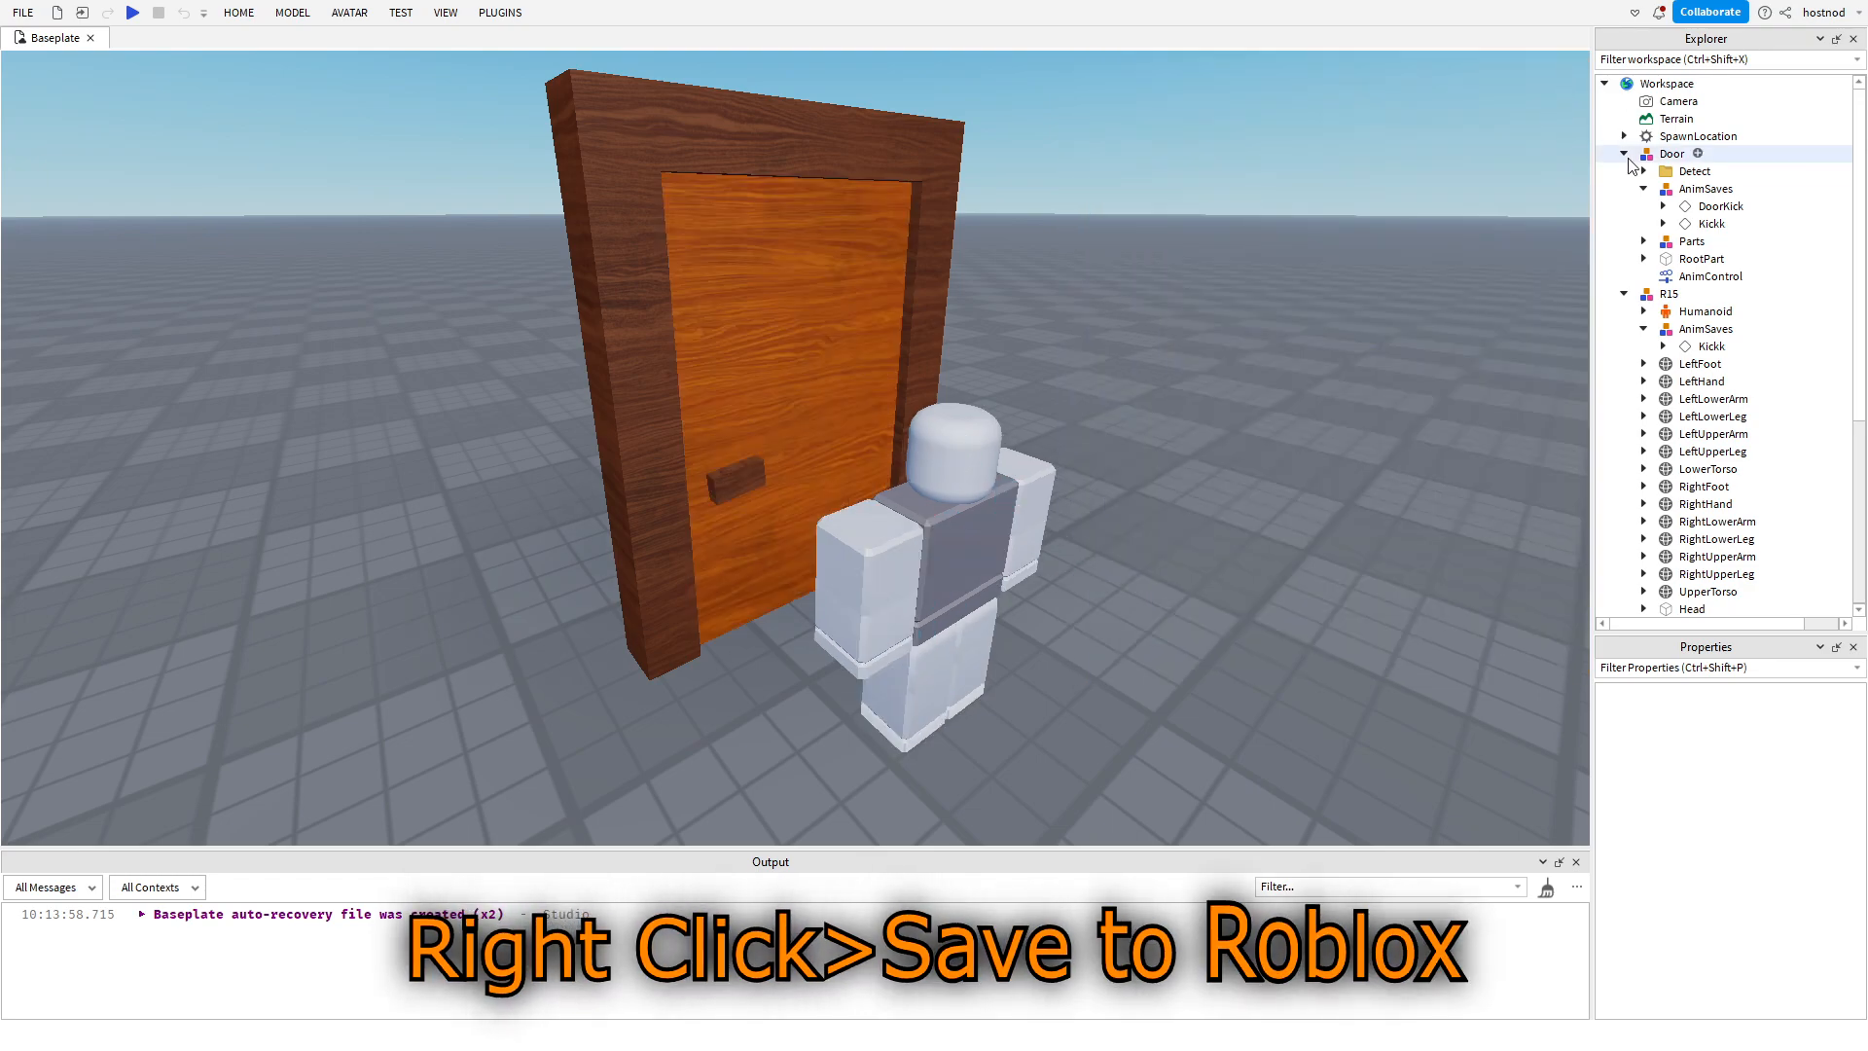
left_click(1695, 227)
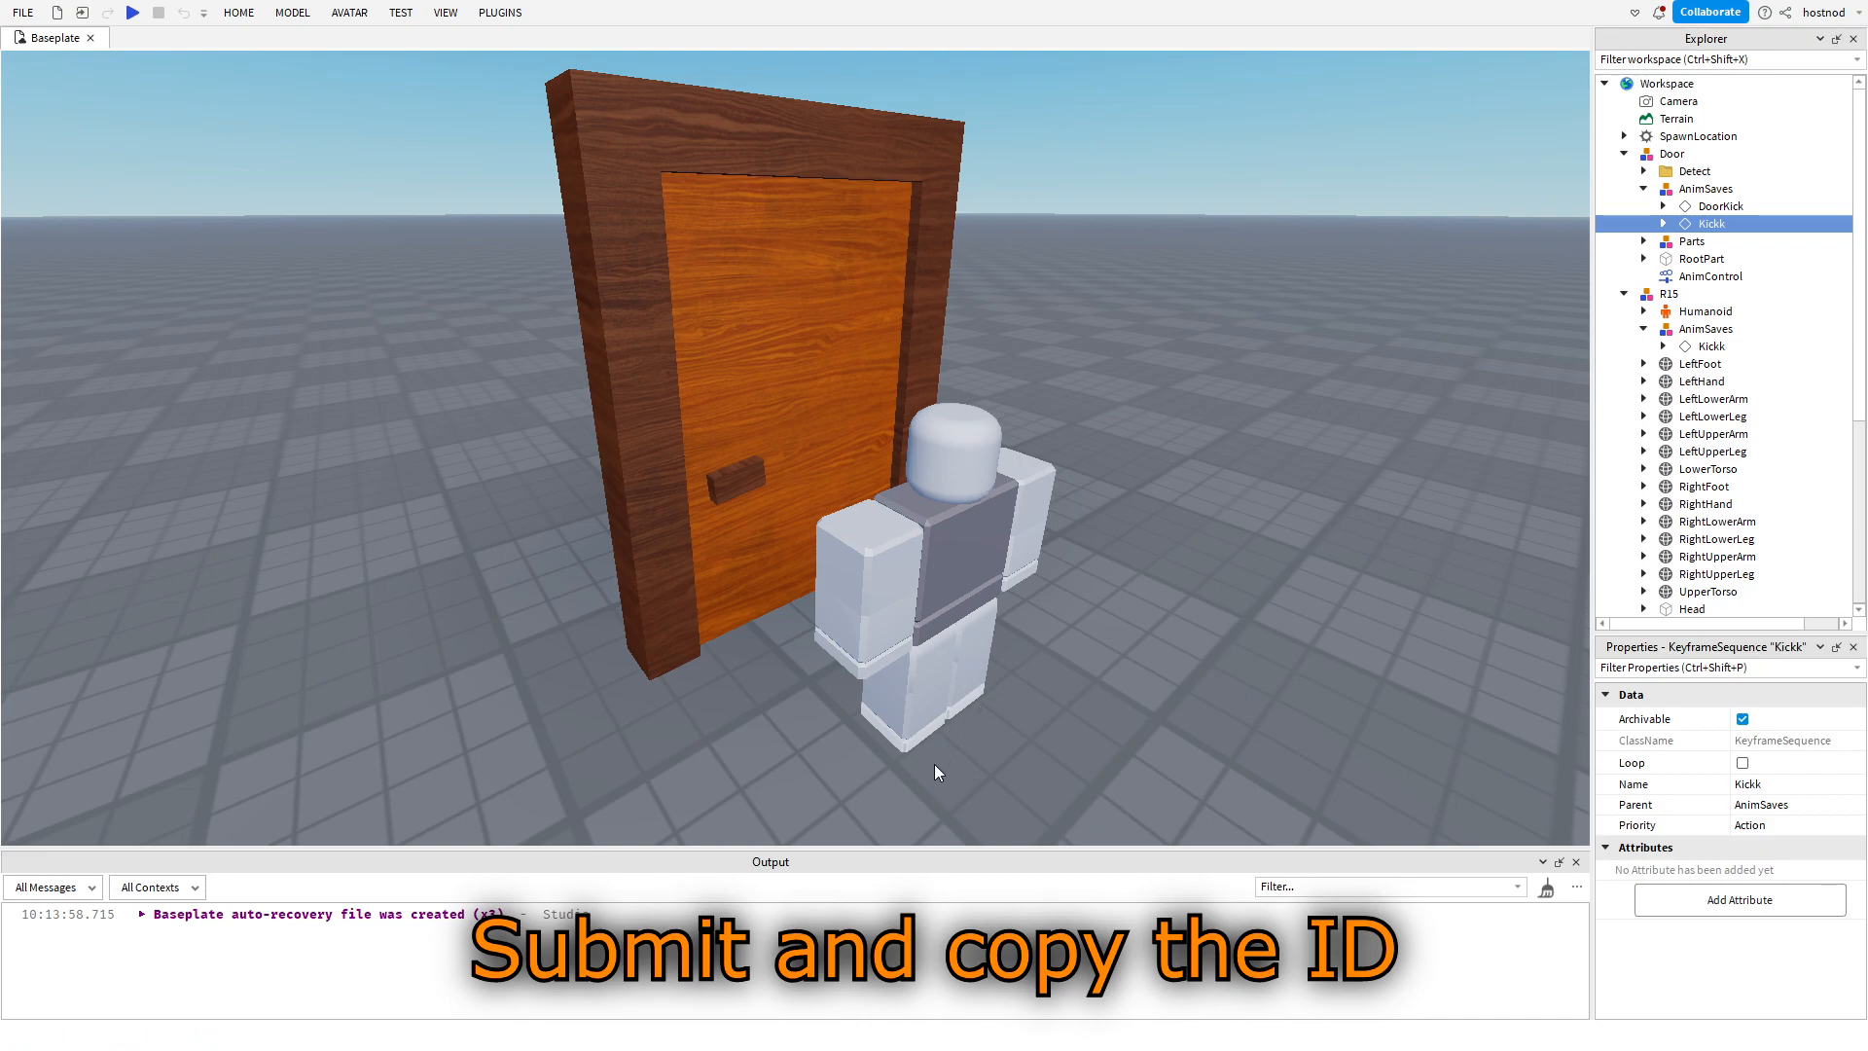
left_click(1644, 259)
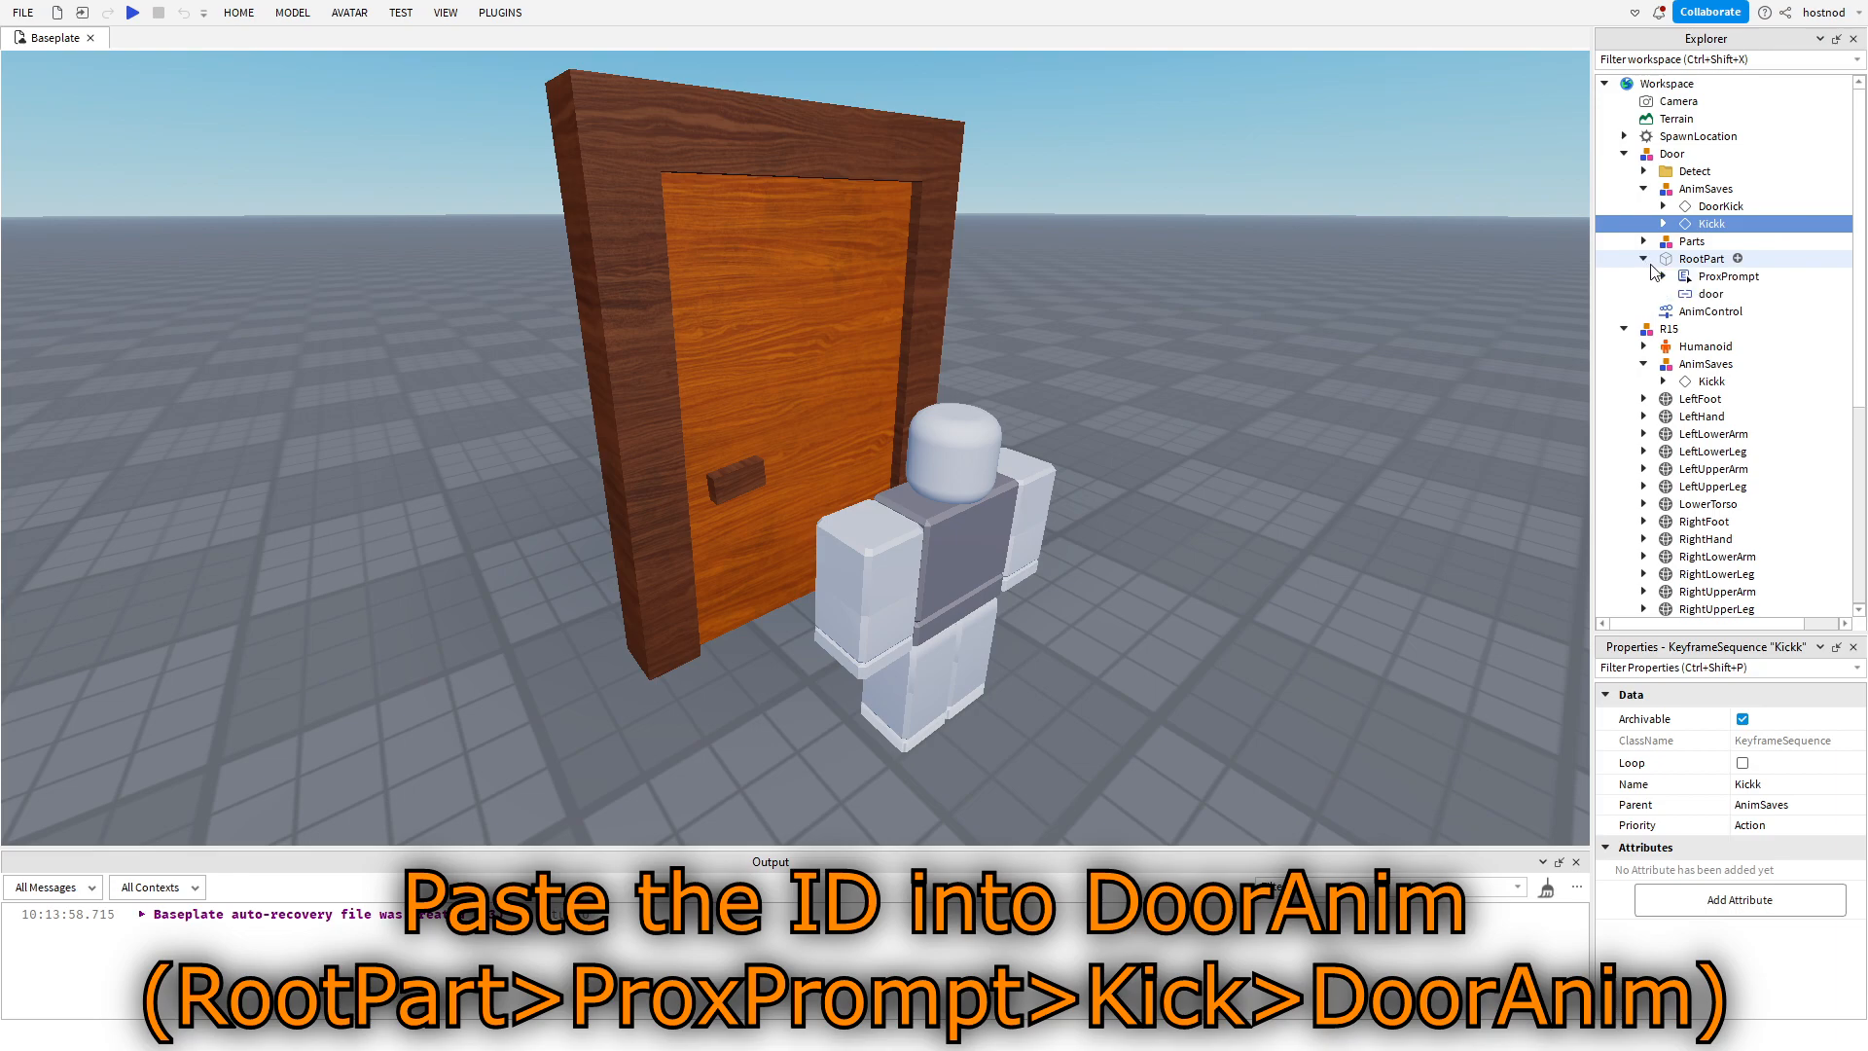
left_click(1682, 294)
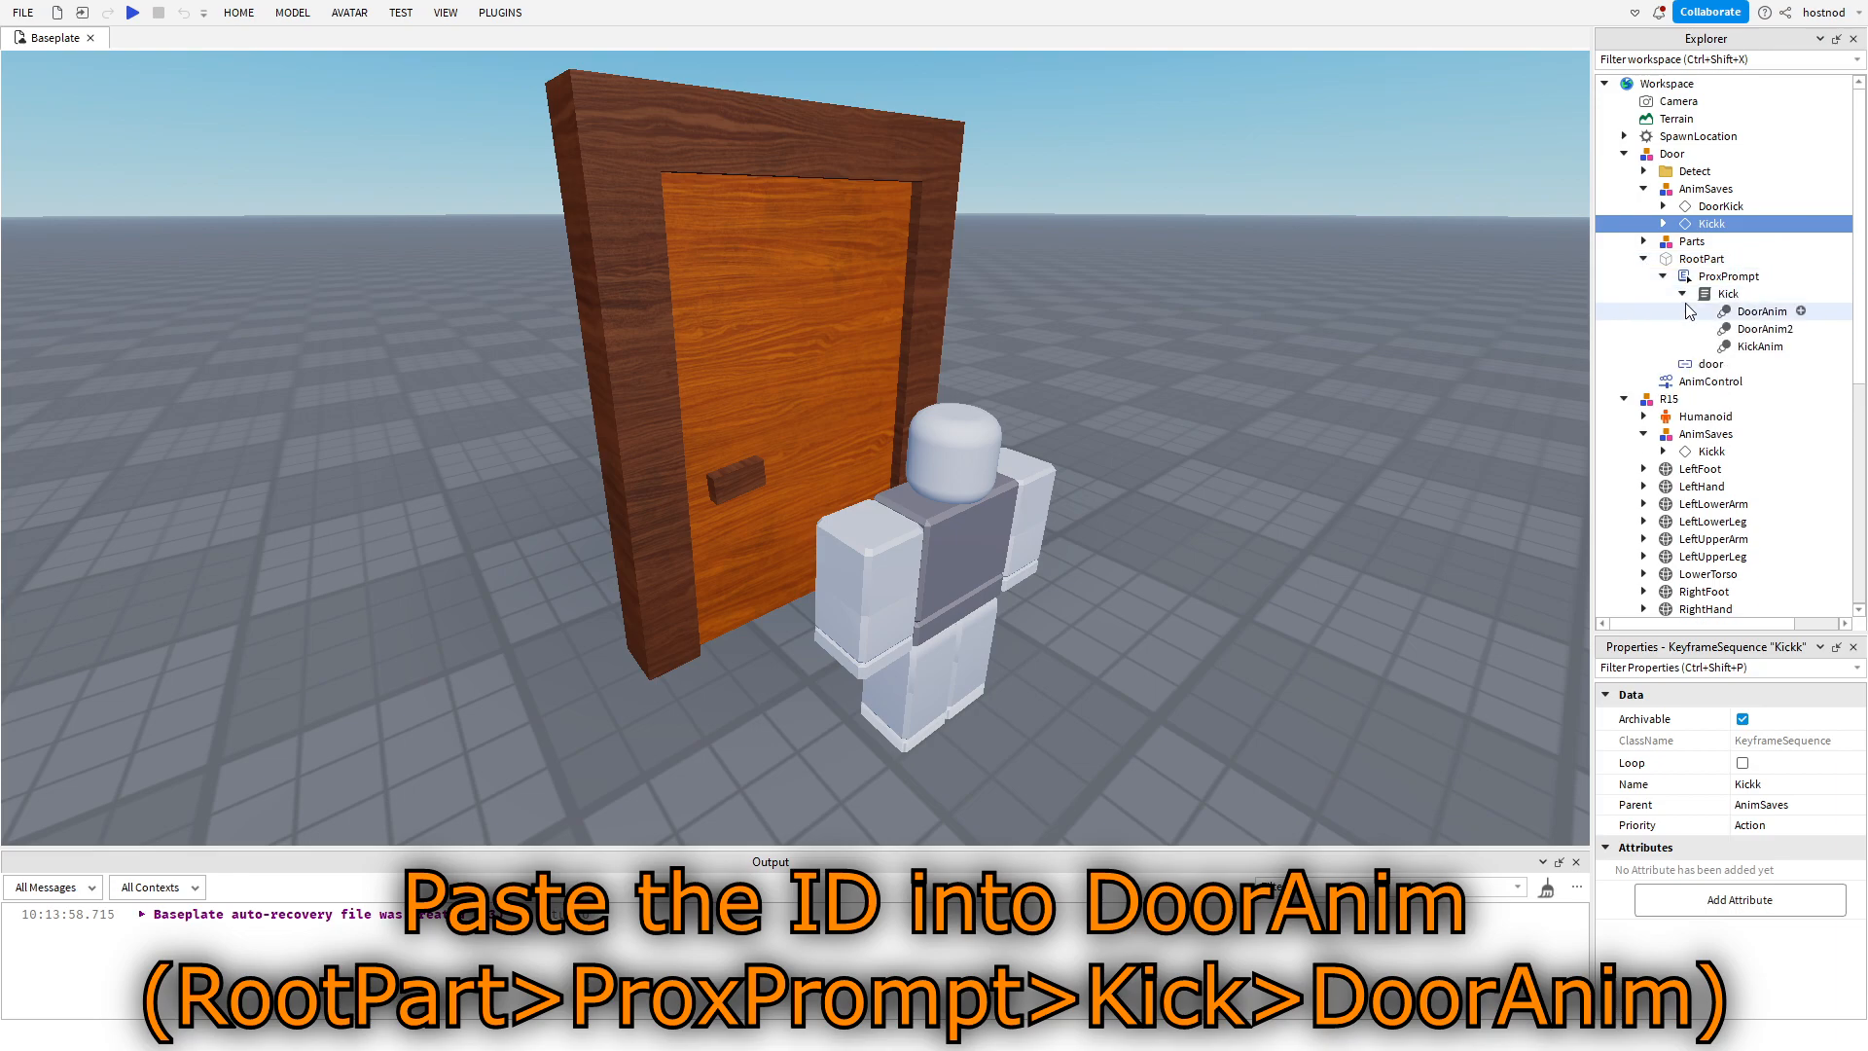
left_click(1727, 311)
left_click(1797, 740)
key("ctrl+v")
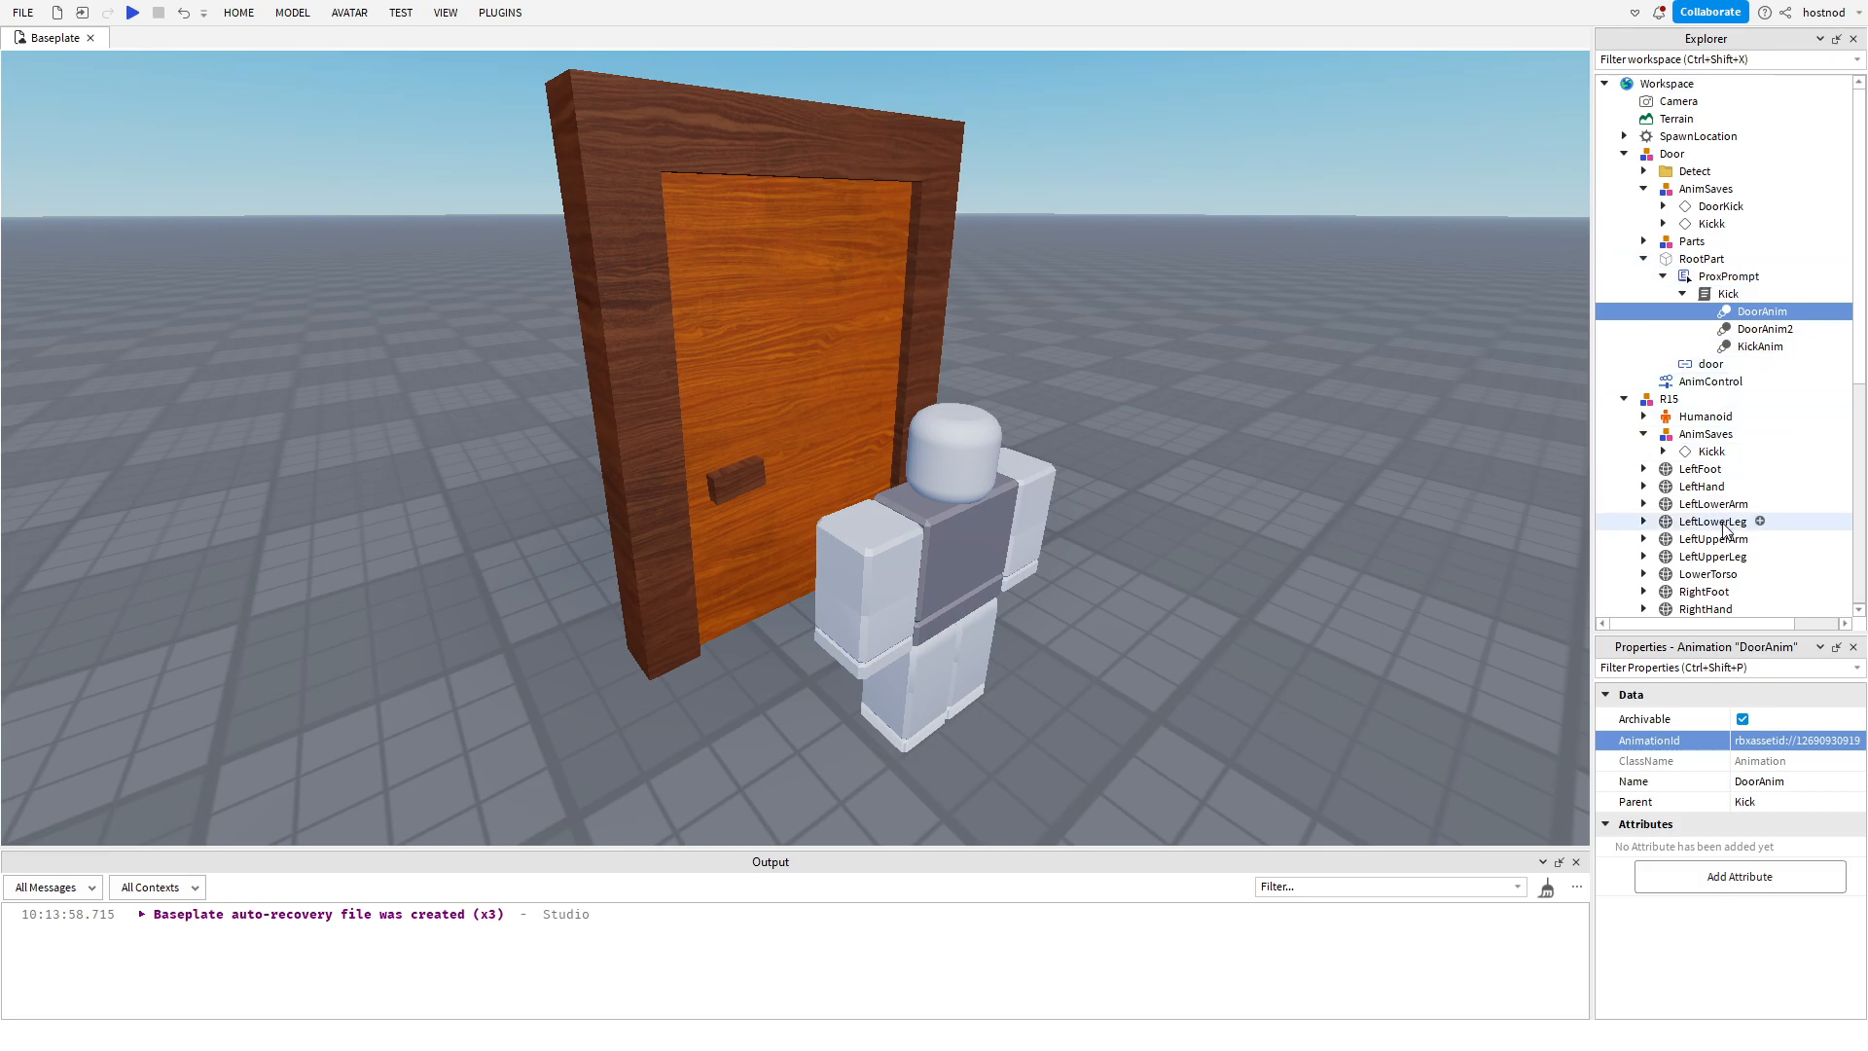
left_click(1706, 452)
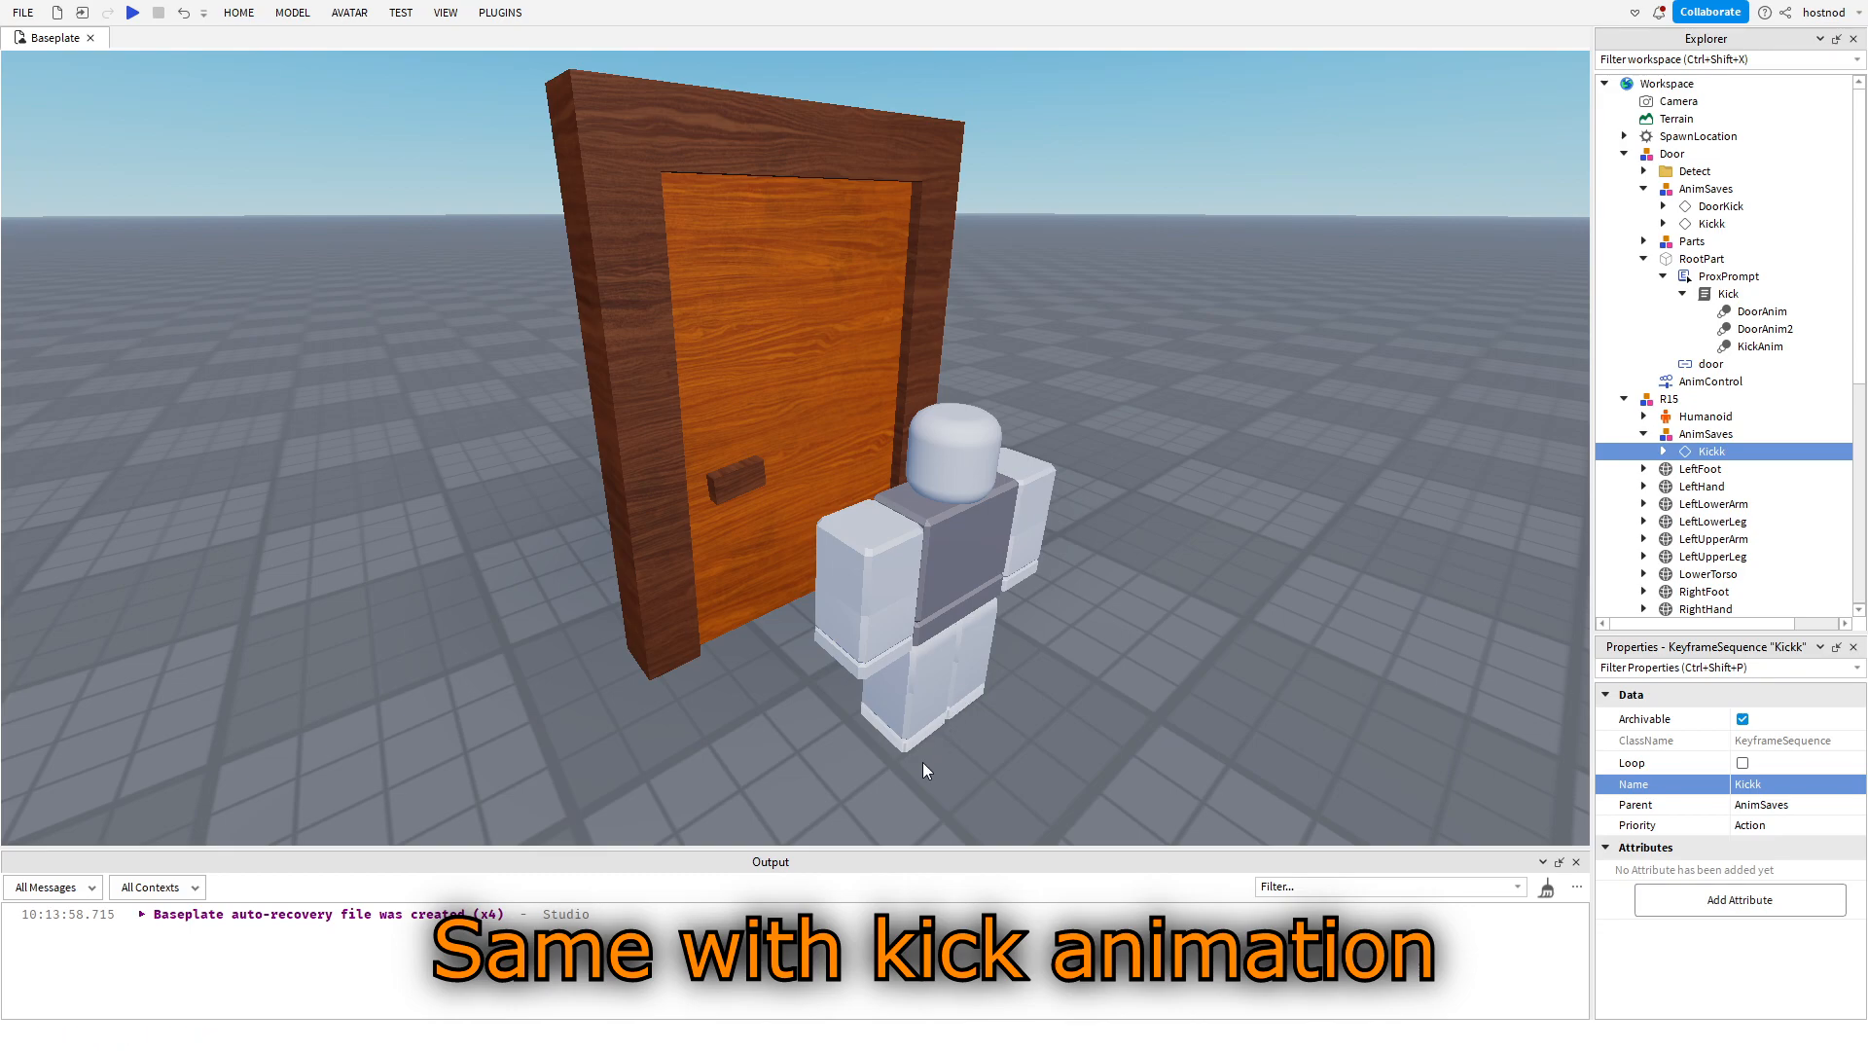
left_click(1739, 350)
left_click(1776, 740)
key("ctrl+v")
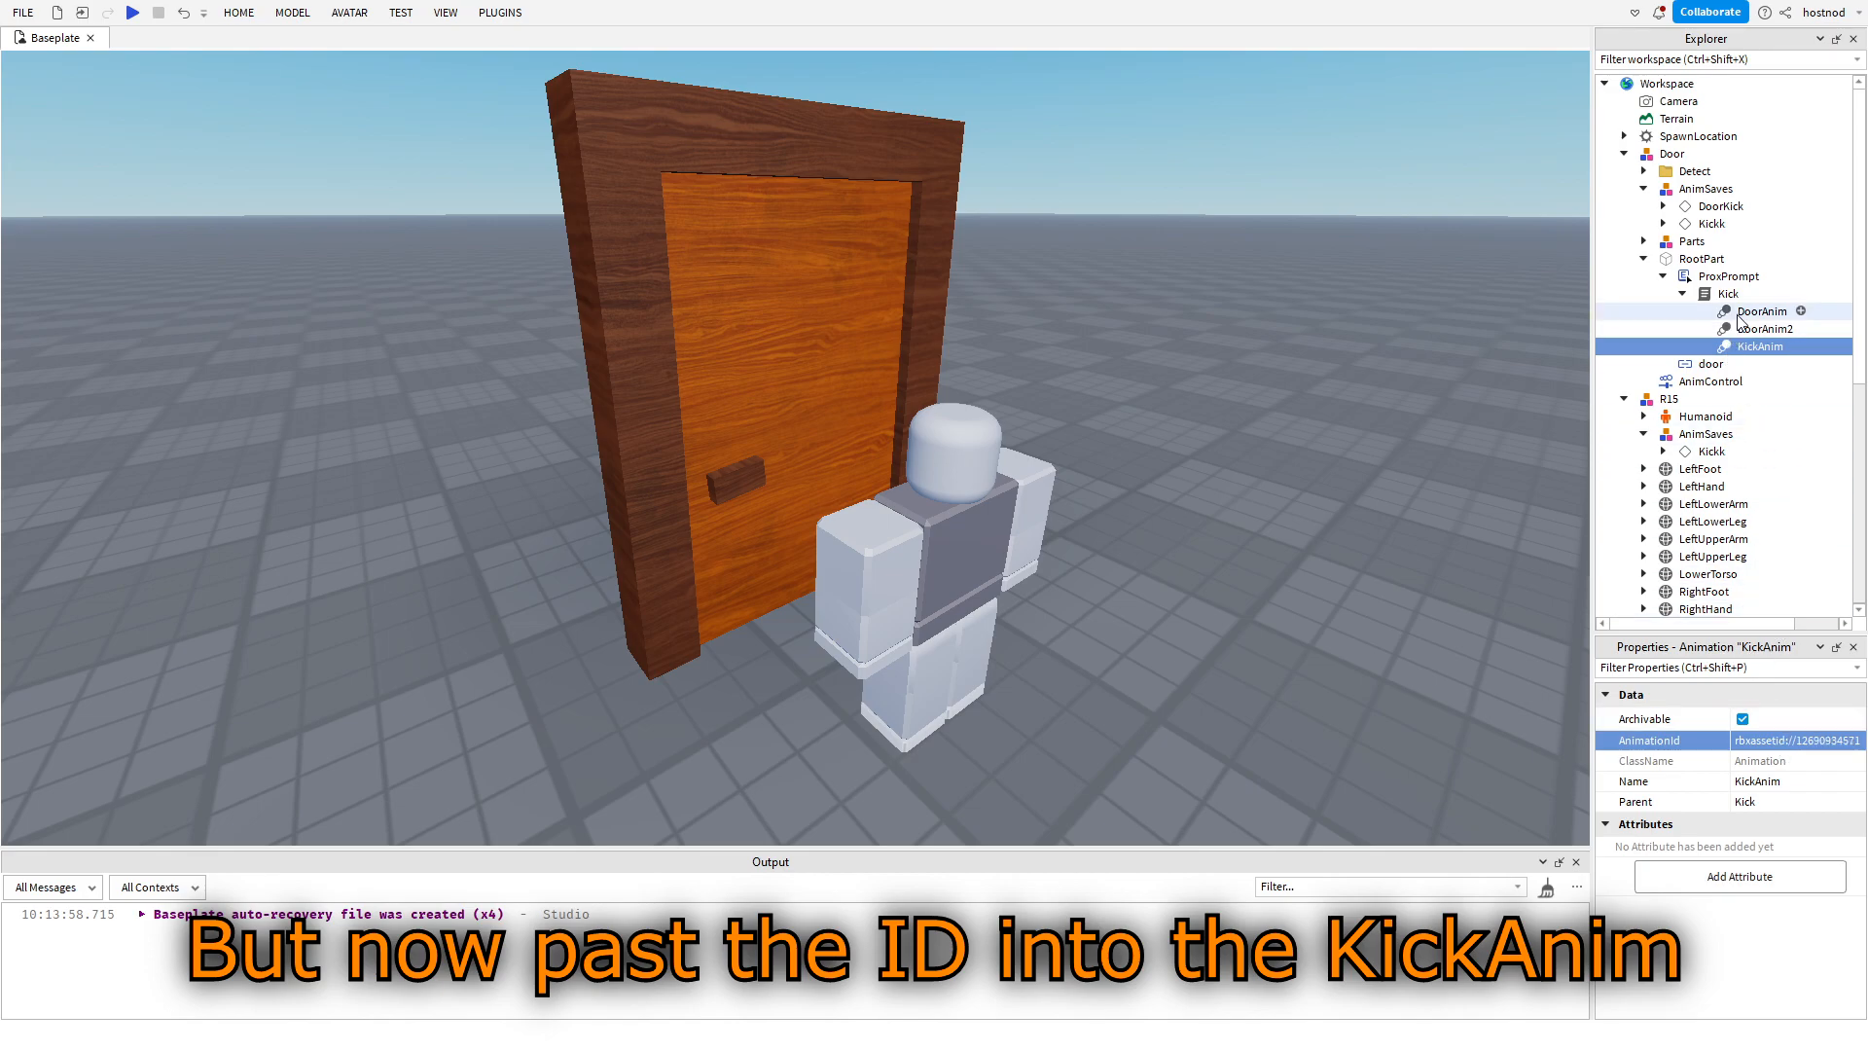
Deselect DoorAnim2 and open the Kickk animation file in Moon Animator.
left_click(1764, 328)
left_click(1427, 418)
left_click(512, 15)
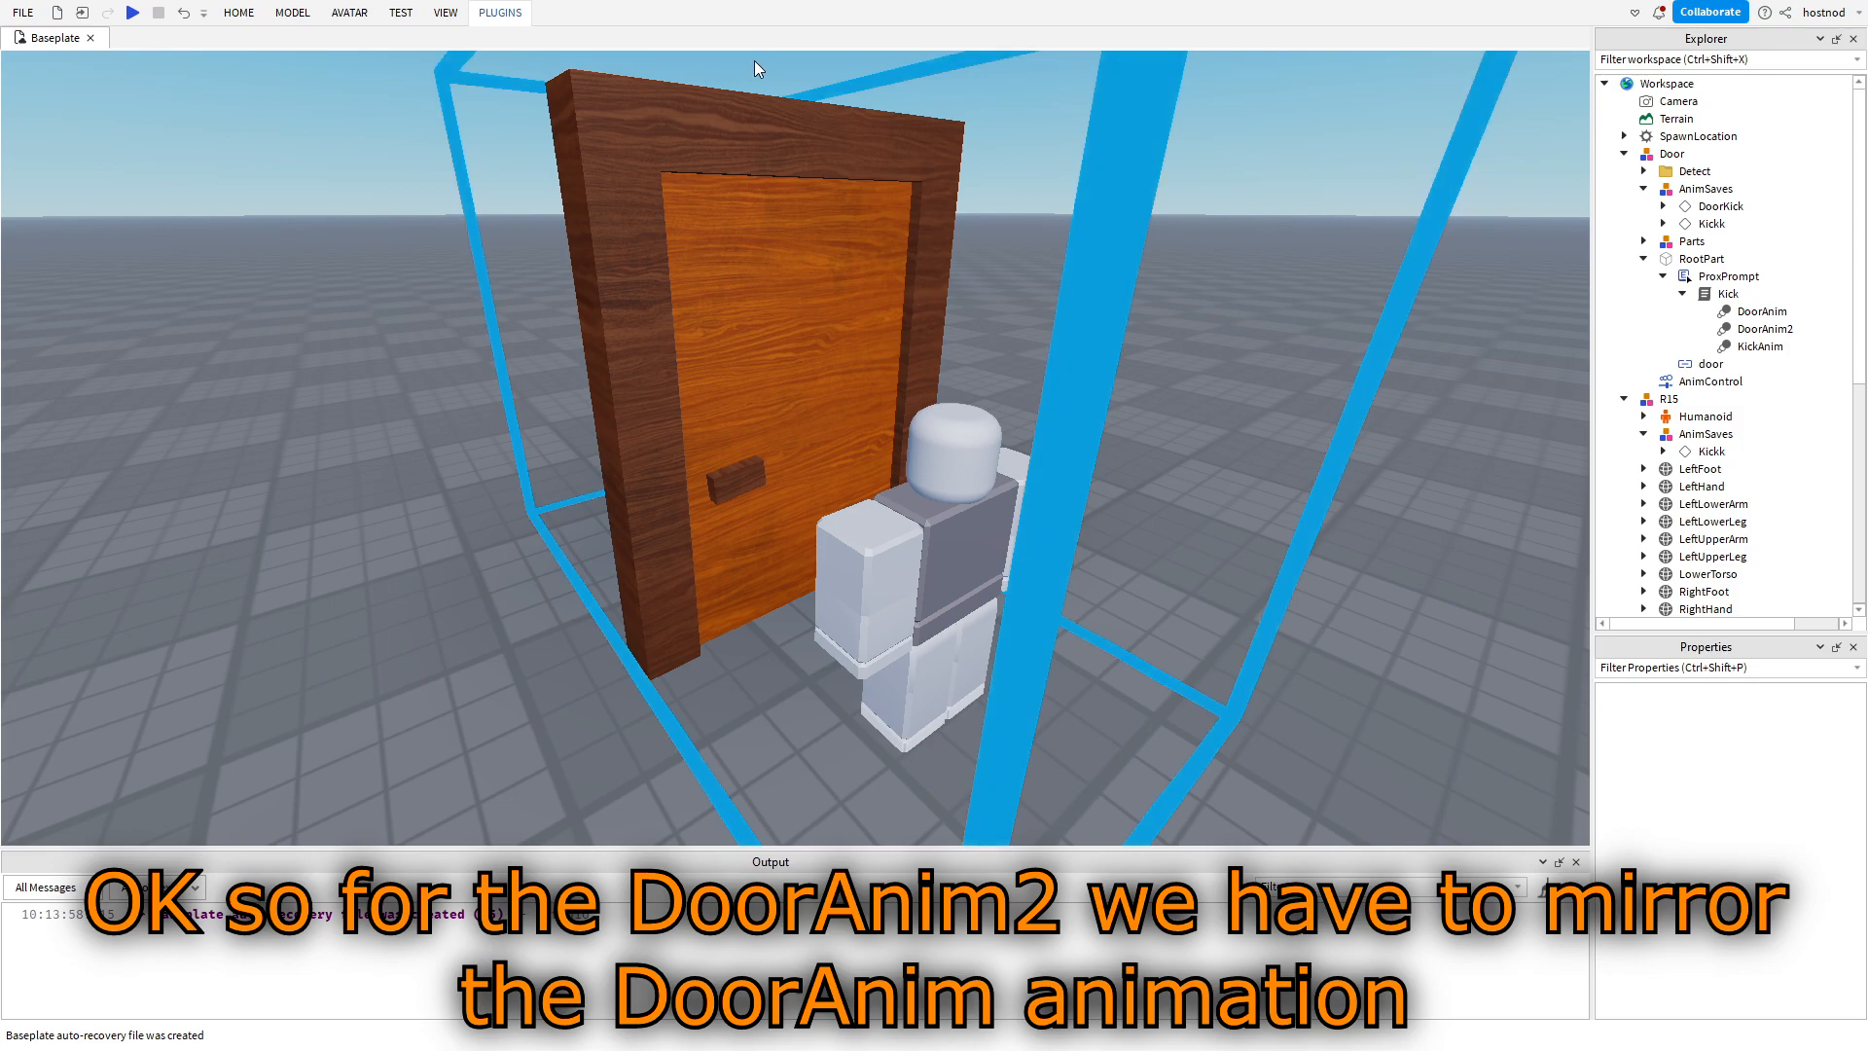
left_click(755, 60)
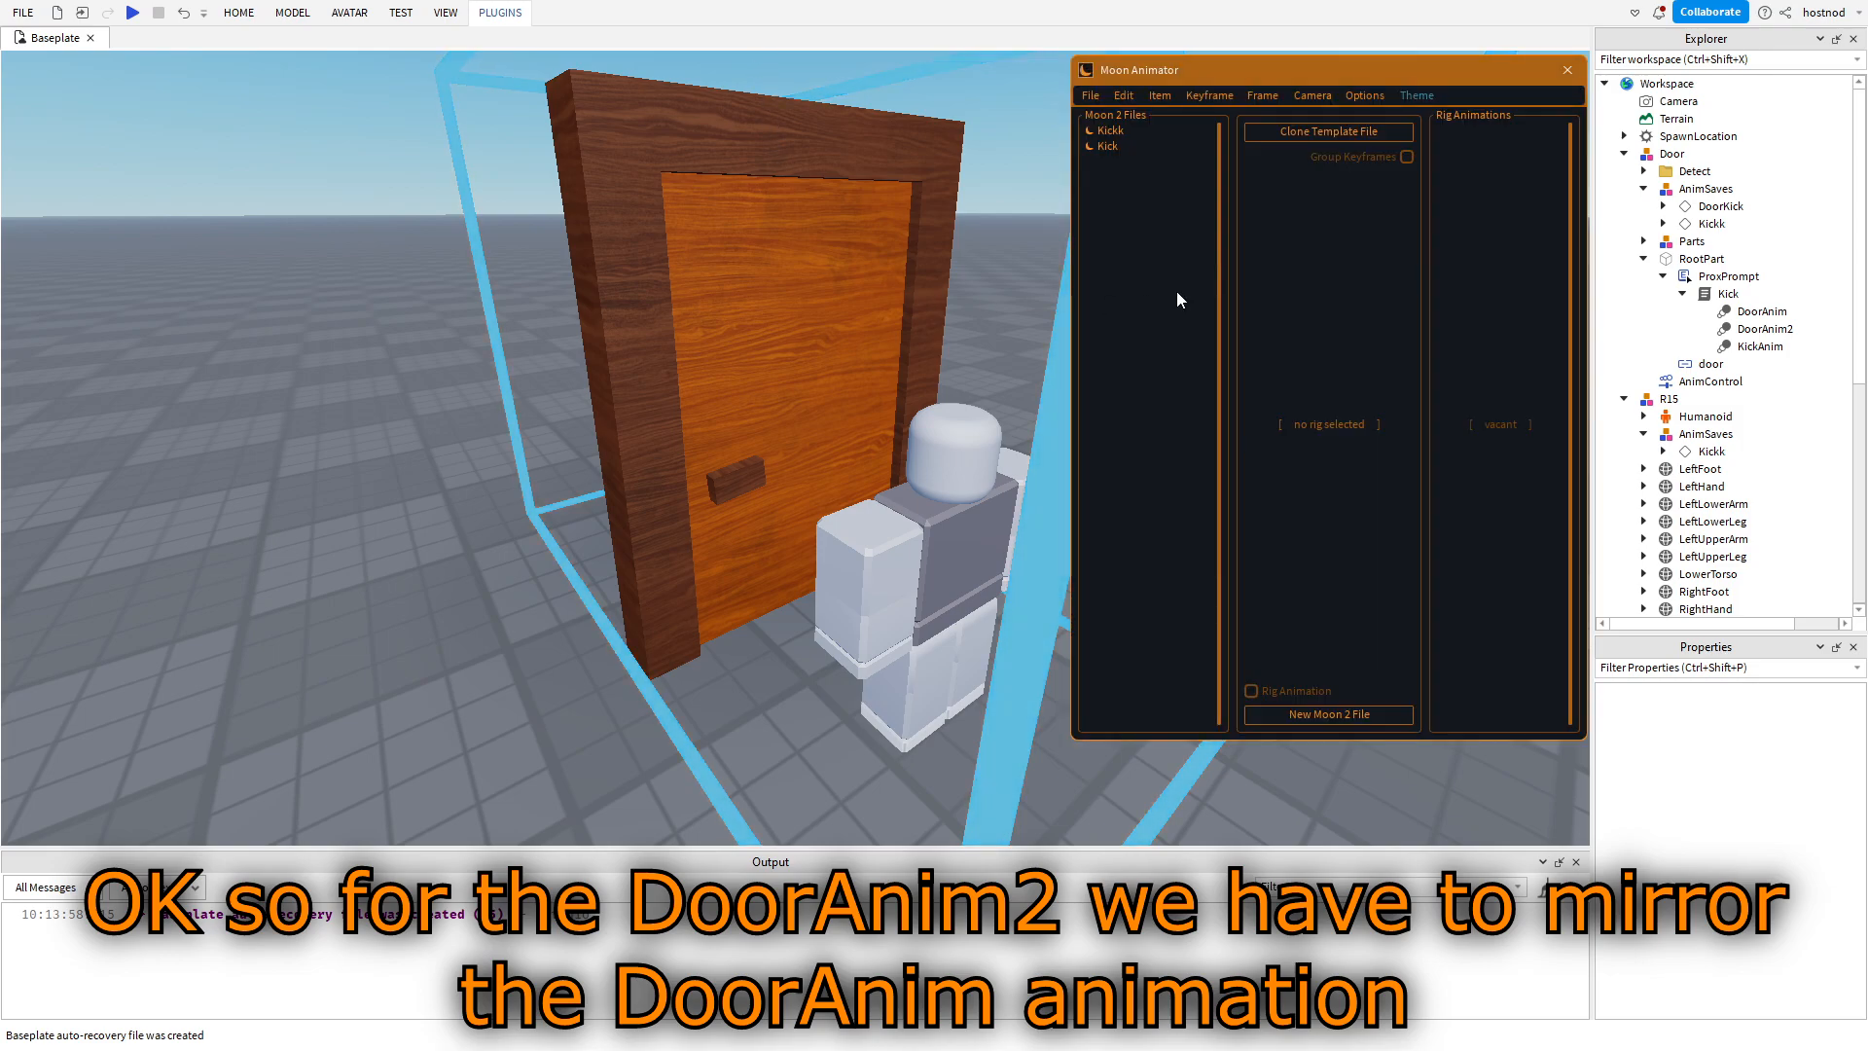
left_click(1110, 130)
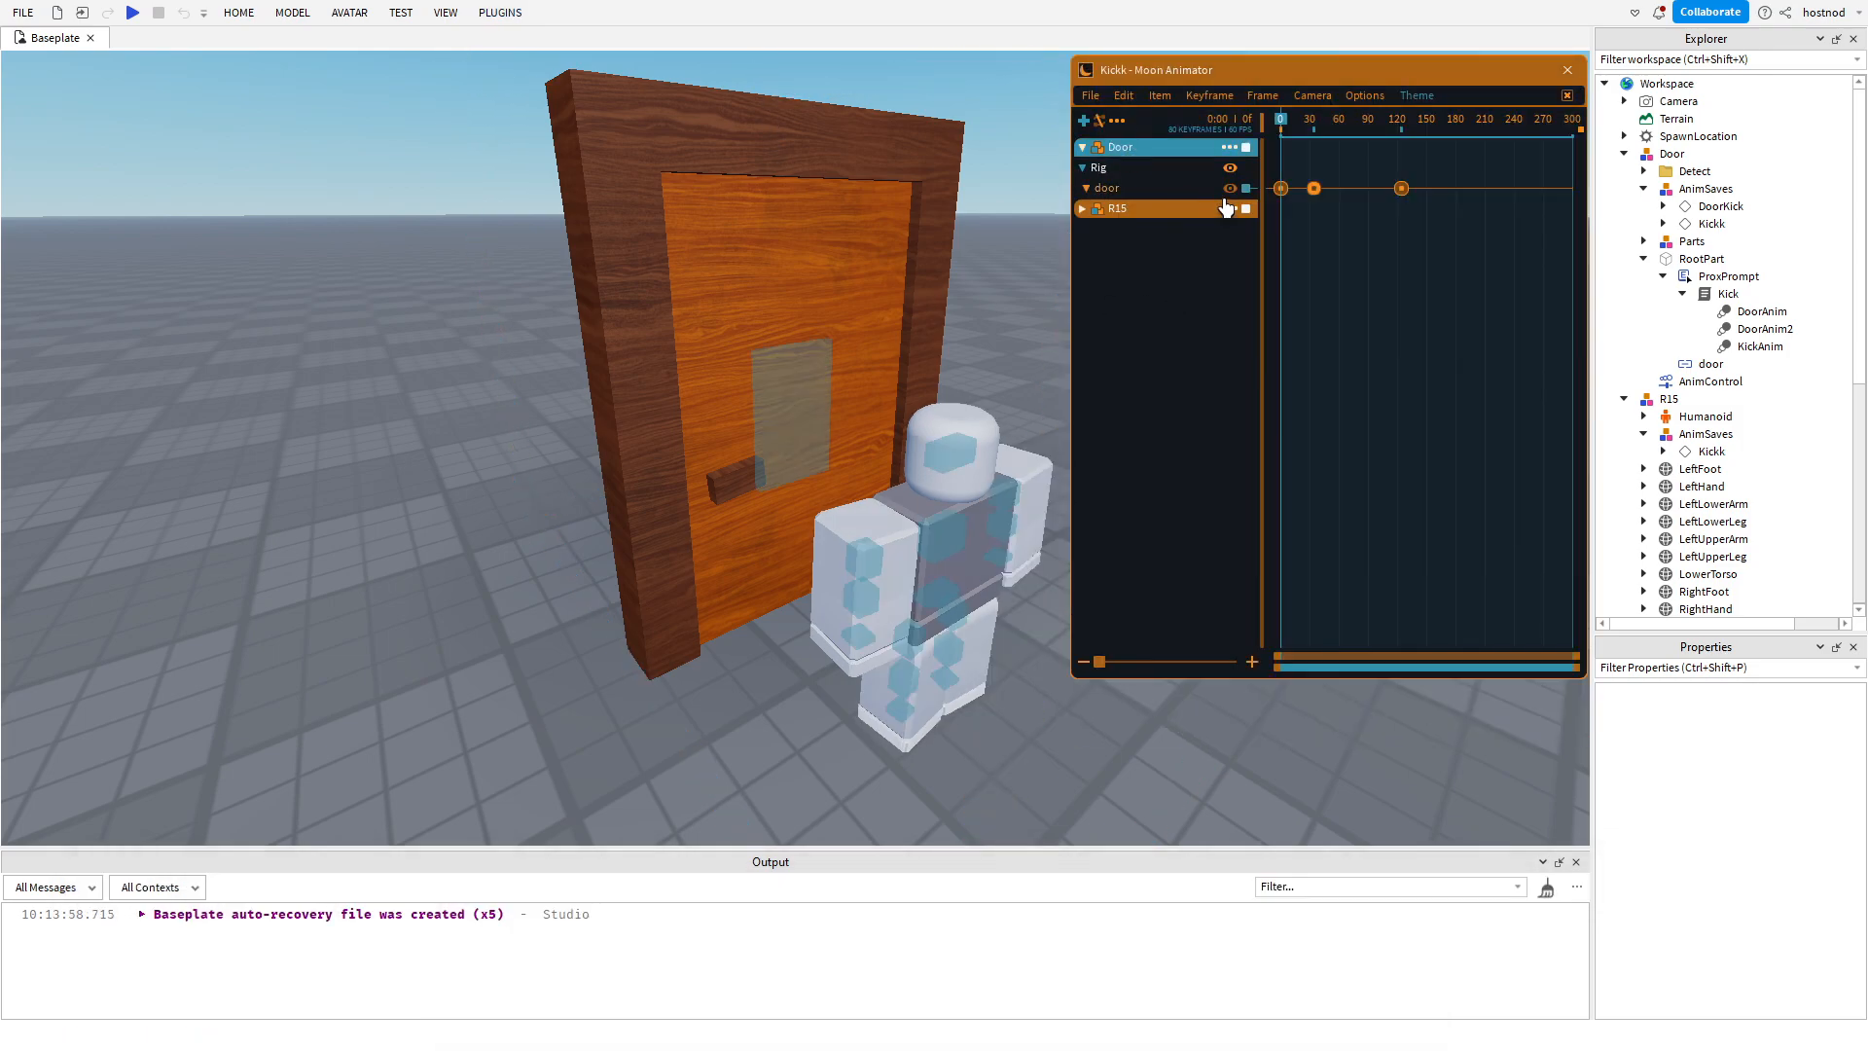
Mirror the door's opening at the frame 124 keyframe by rotating it about -146 degrees to the opposite side of the frame.
left_click_drag(1283, 126, 1404, 136)
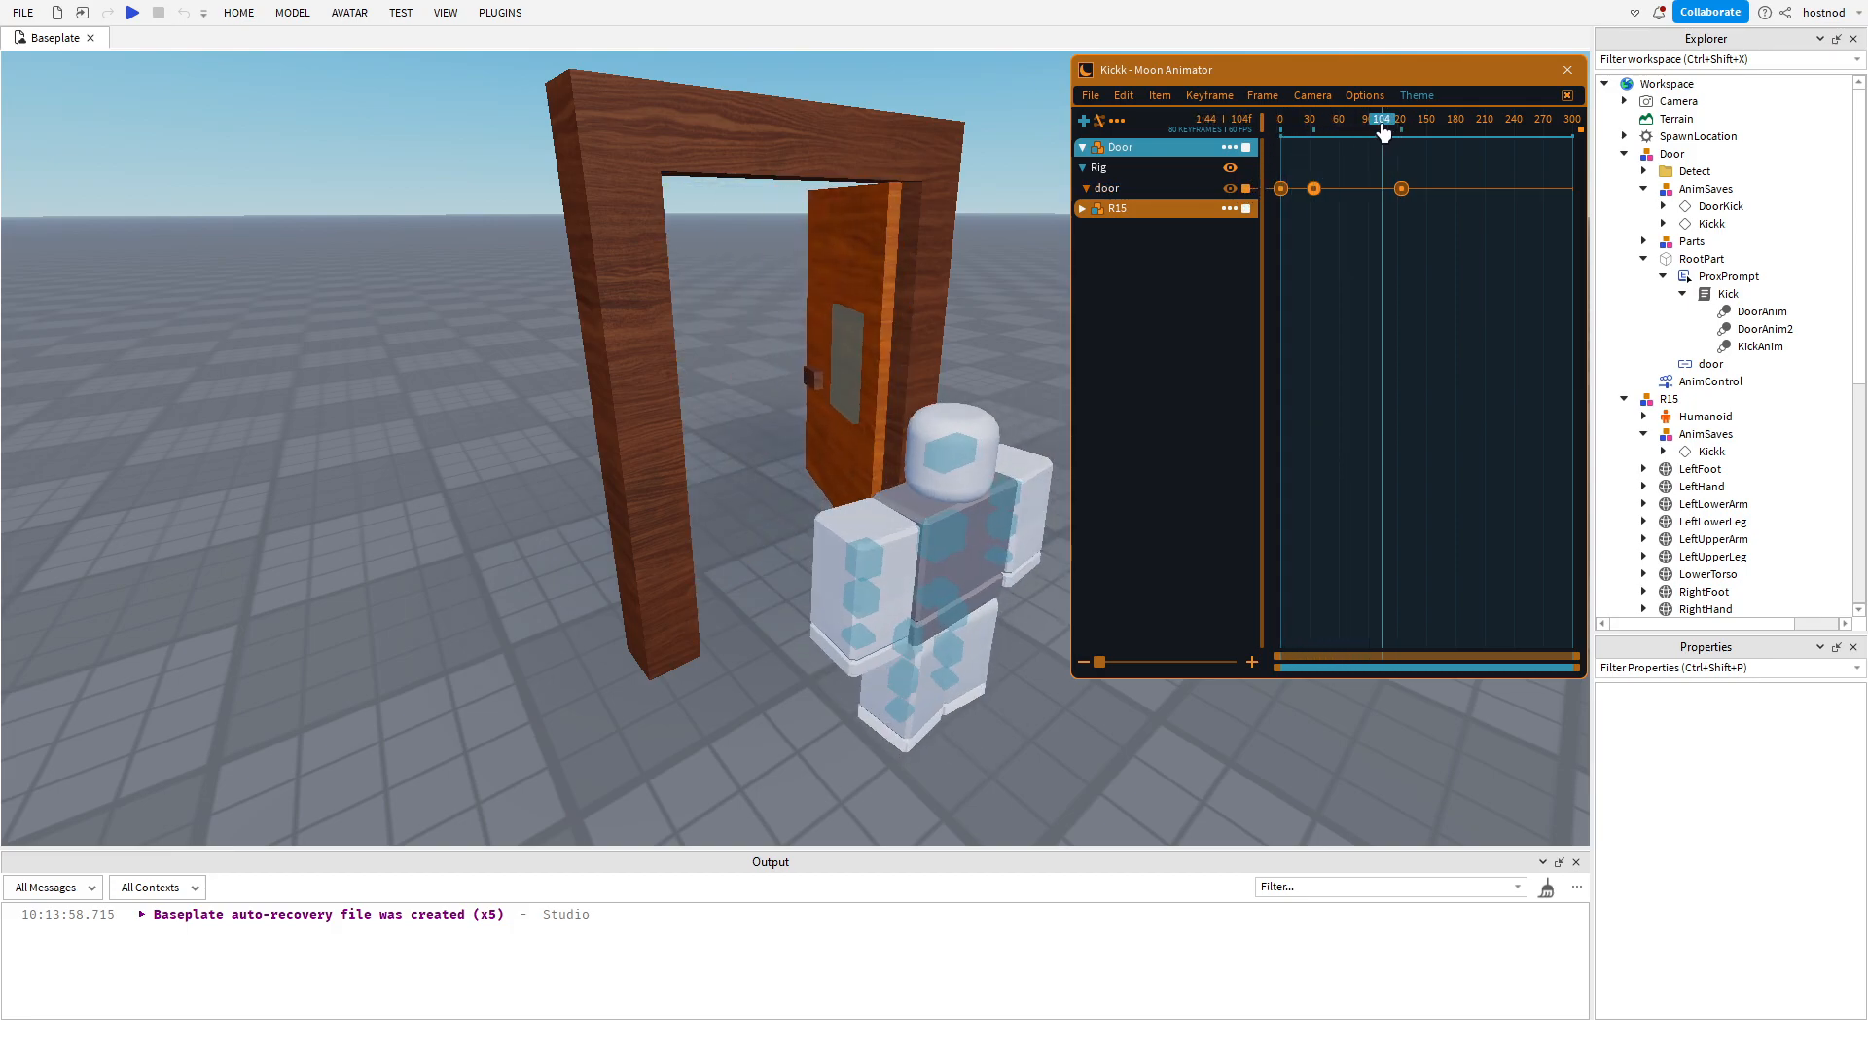
left_click(861, 347)
right_click_drag(862, 347, 867, 305)
left_click_drag(839, 389, 800, 628)
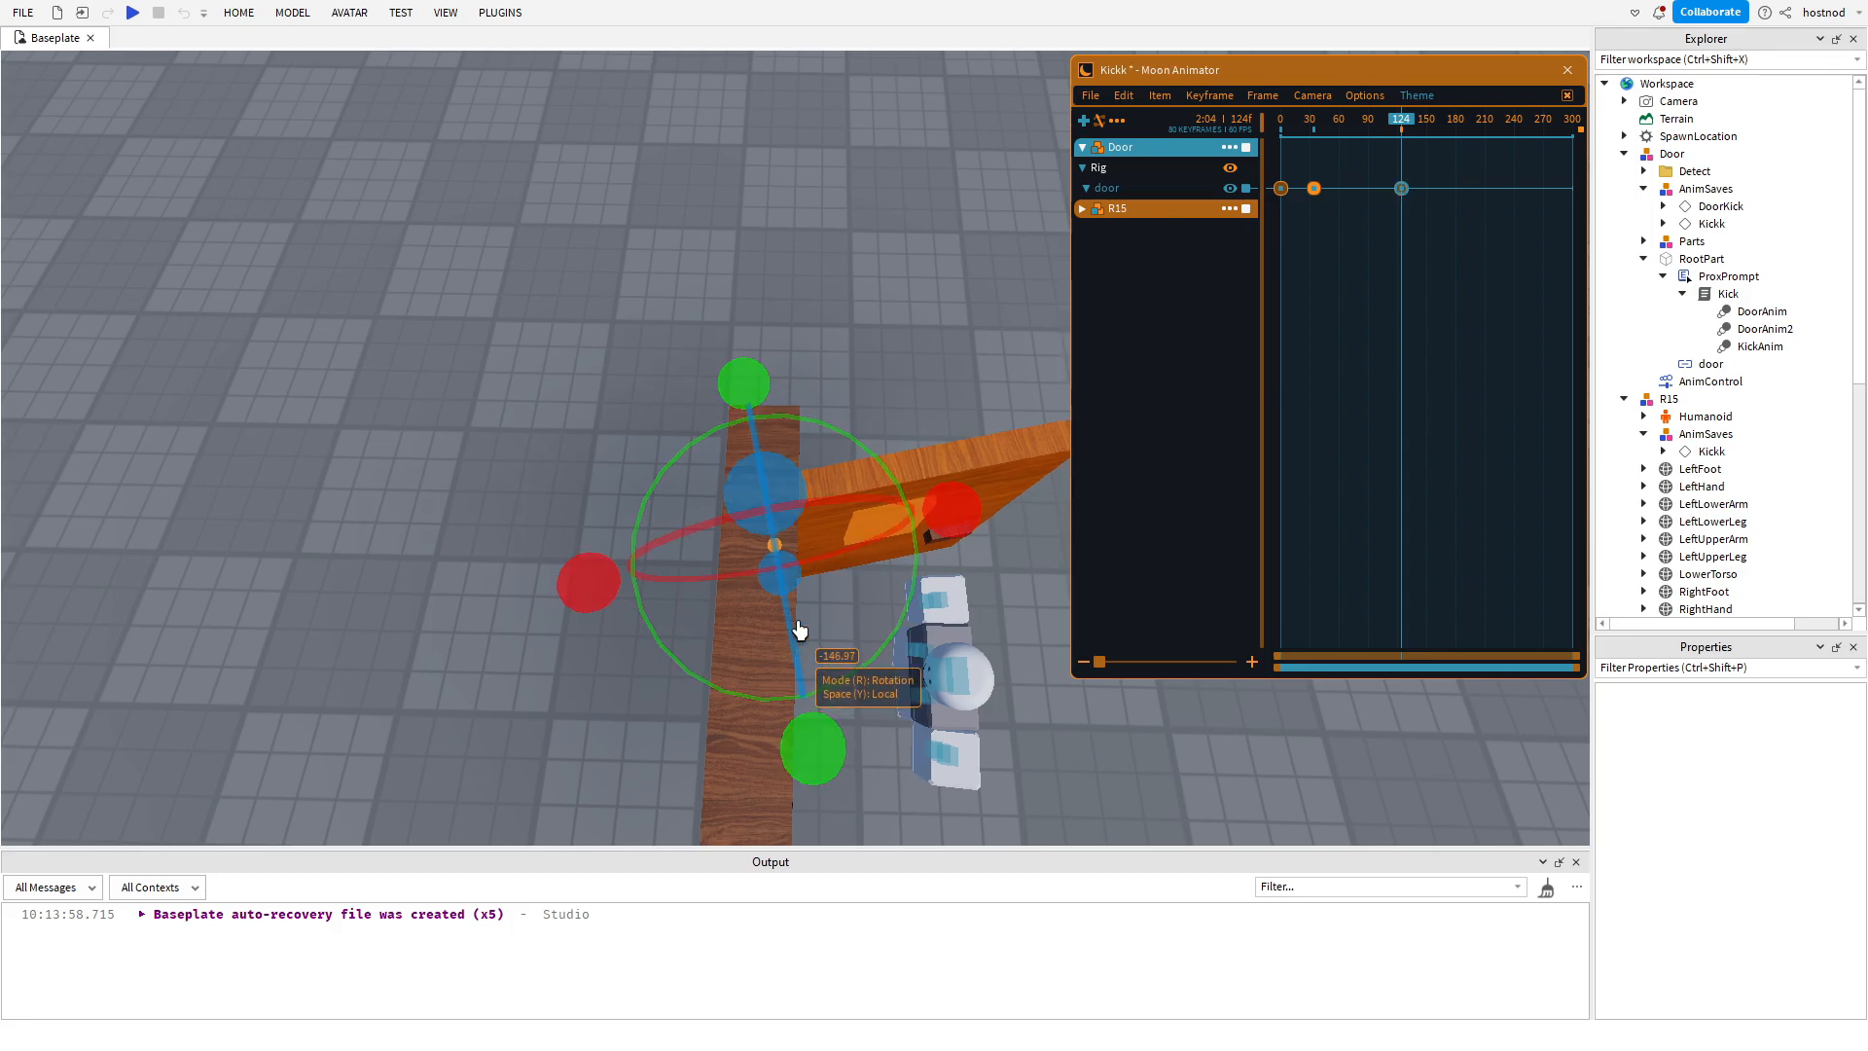
left_click(1373, 144)
right_click_drag(834, 146, 1058, 154)
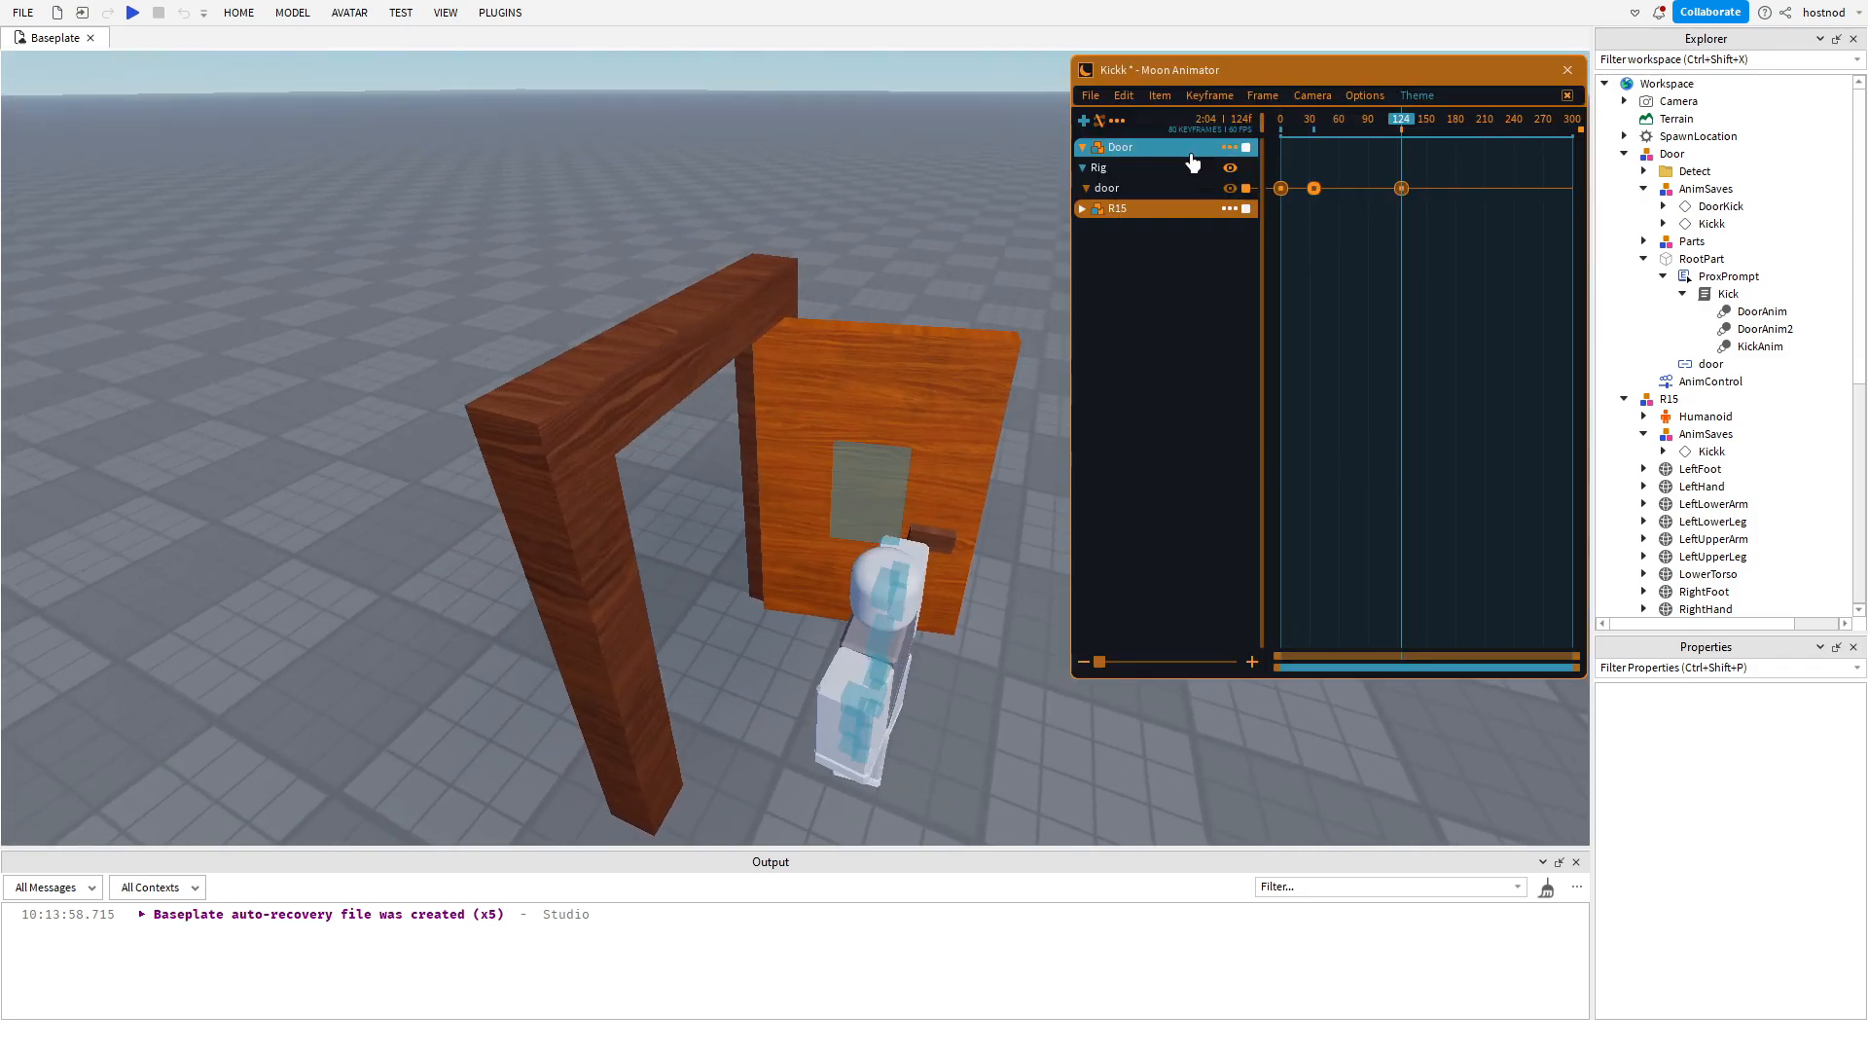
Delete the R15 item from the Kickk file and export the mirrored door rig animation.
left_click(1228, 210)
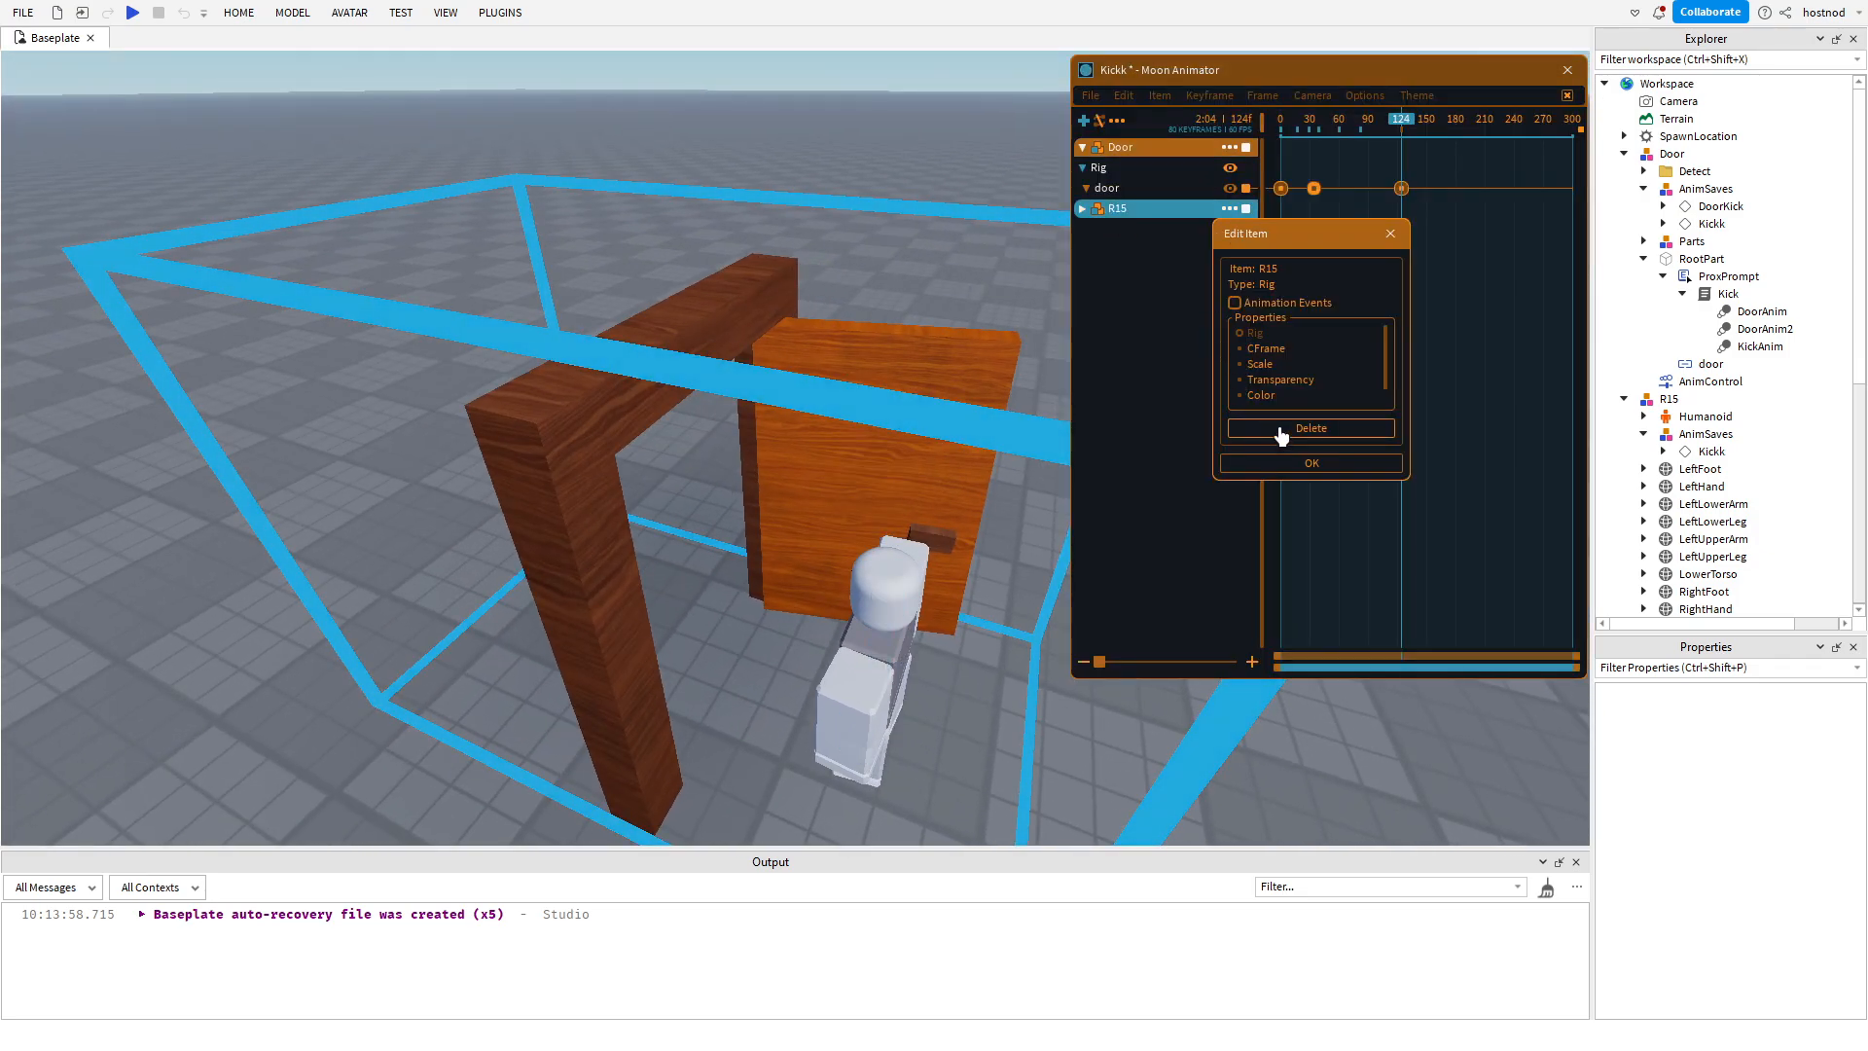
left_click(1278, 434)
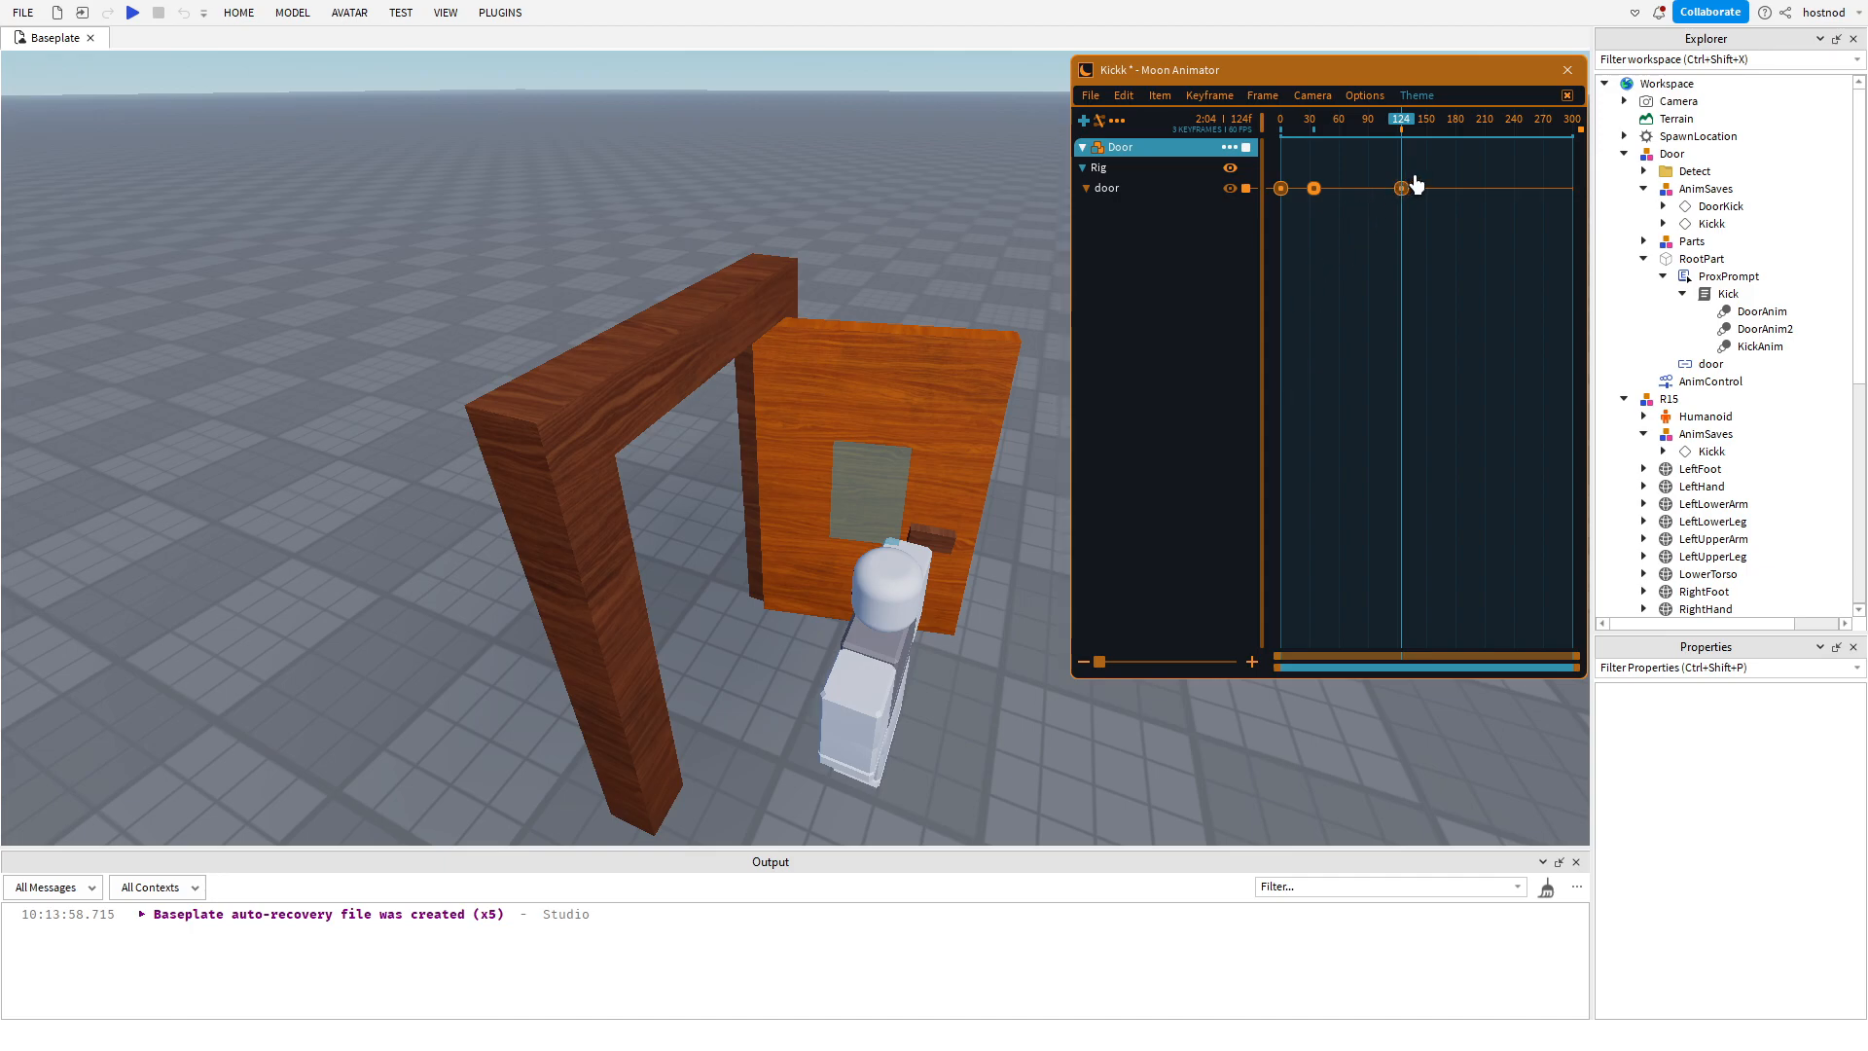
left_click(1088, 95)
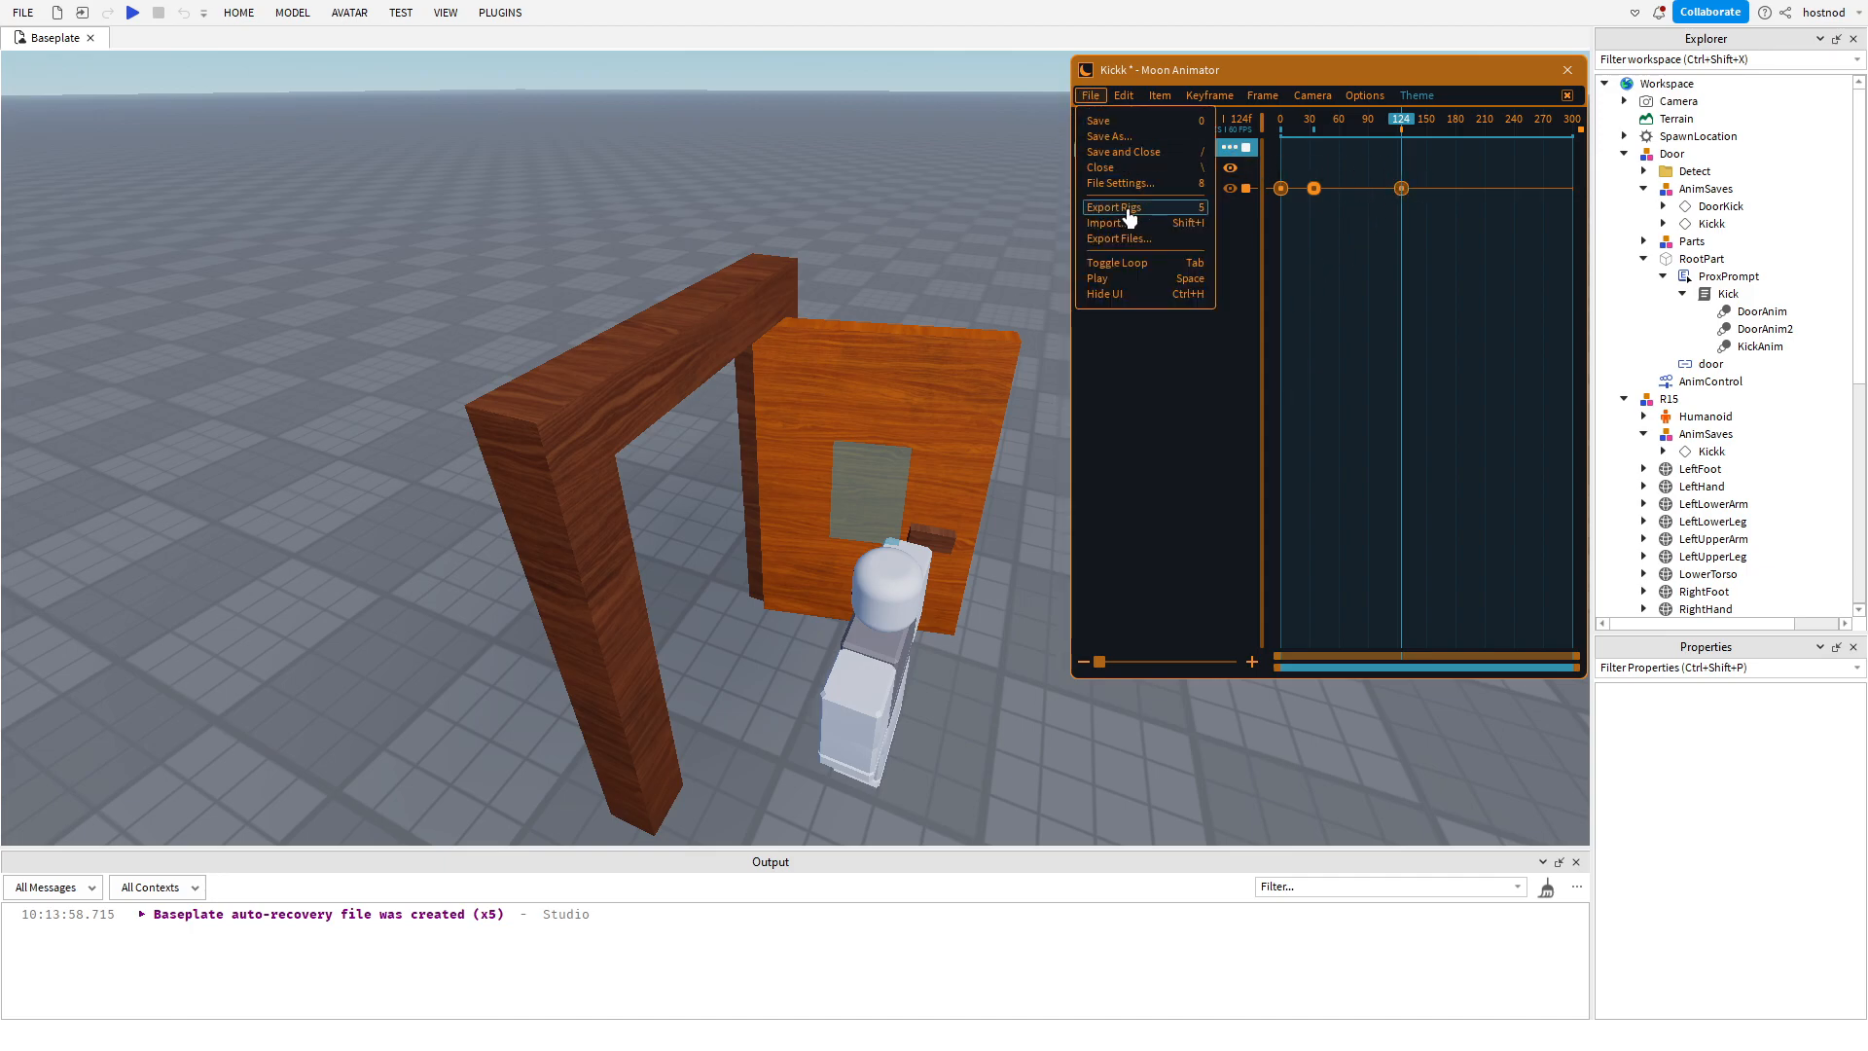
left_click(1126, 209)
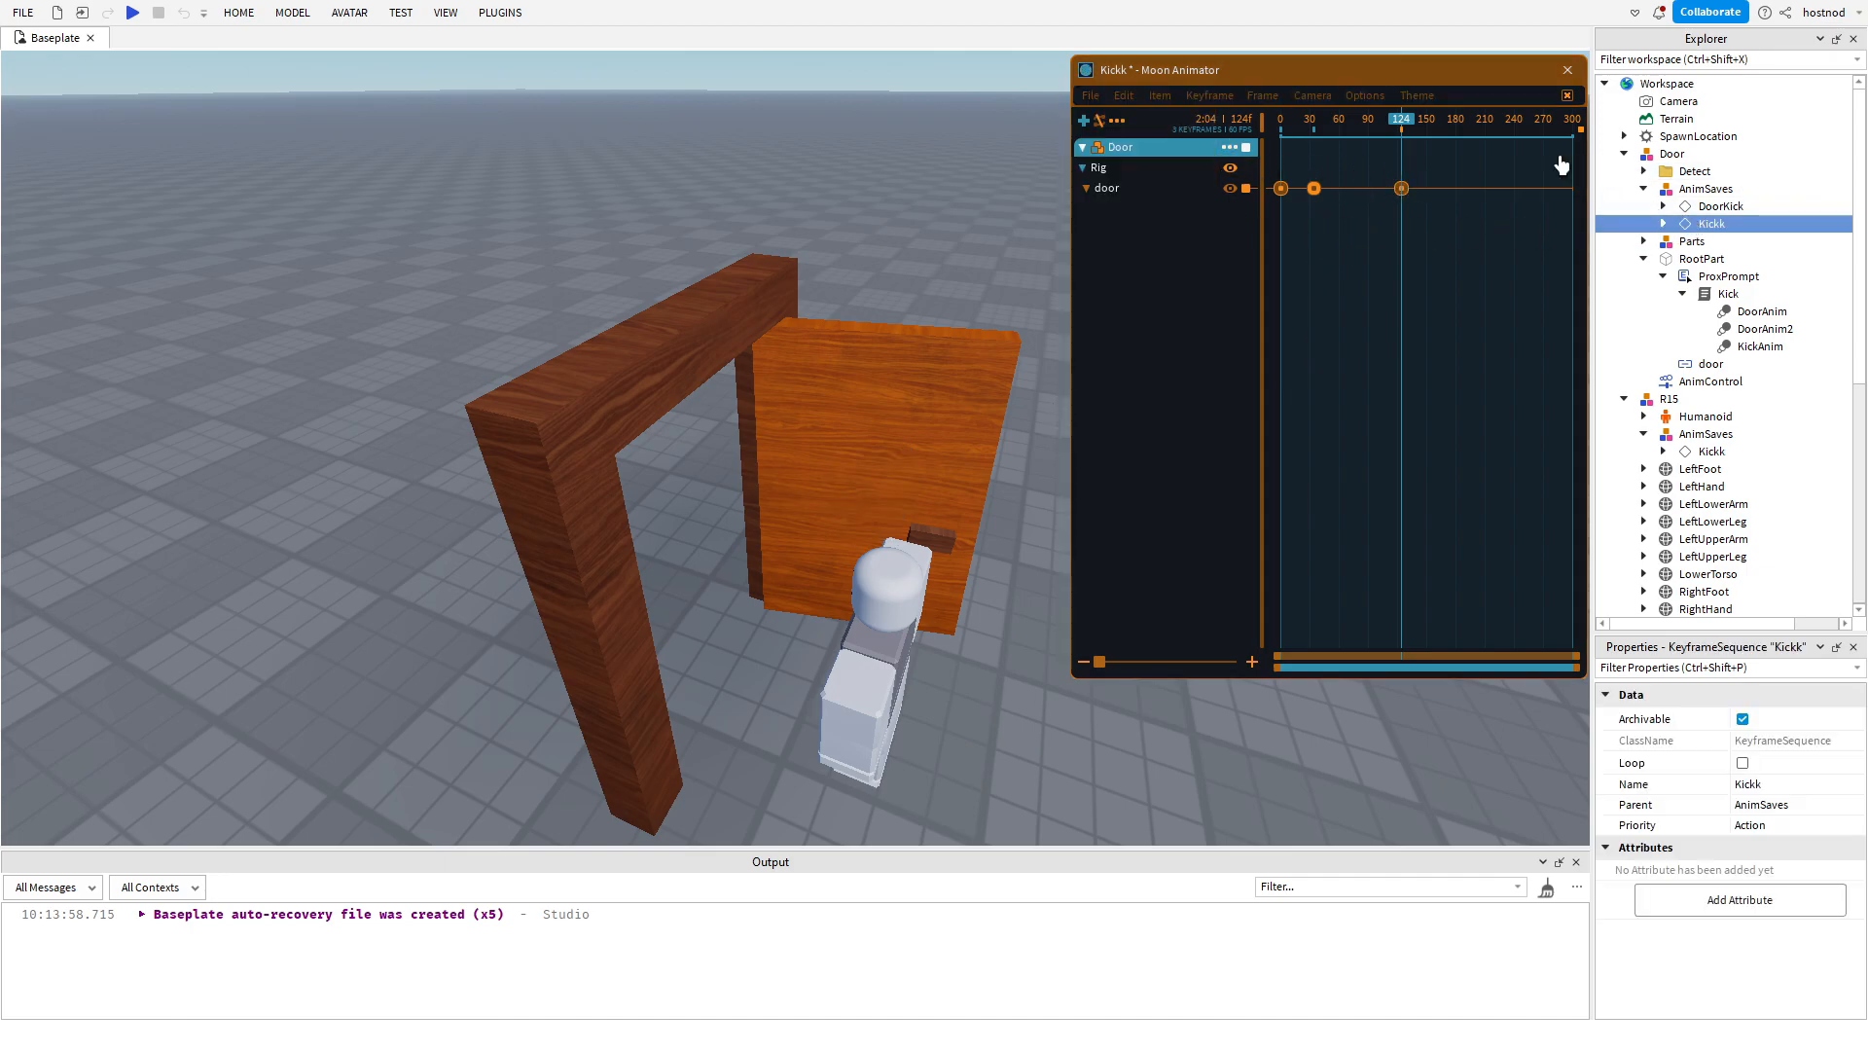
Bring the deleted R15 item back into the Kickk file and close Moon Animator.
left_click(1565, 71)
left_click(1566, 89)
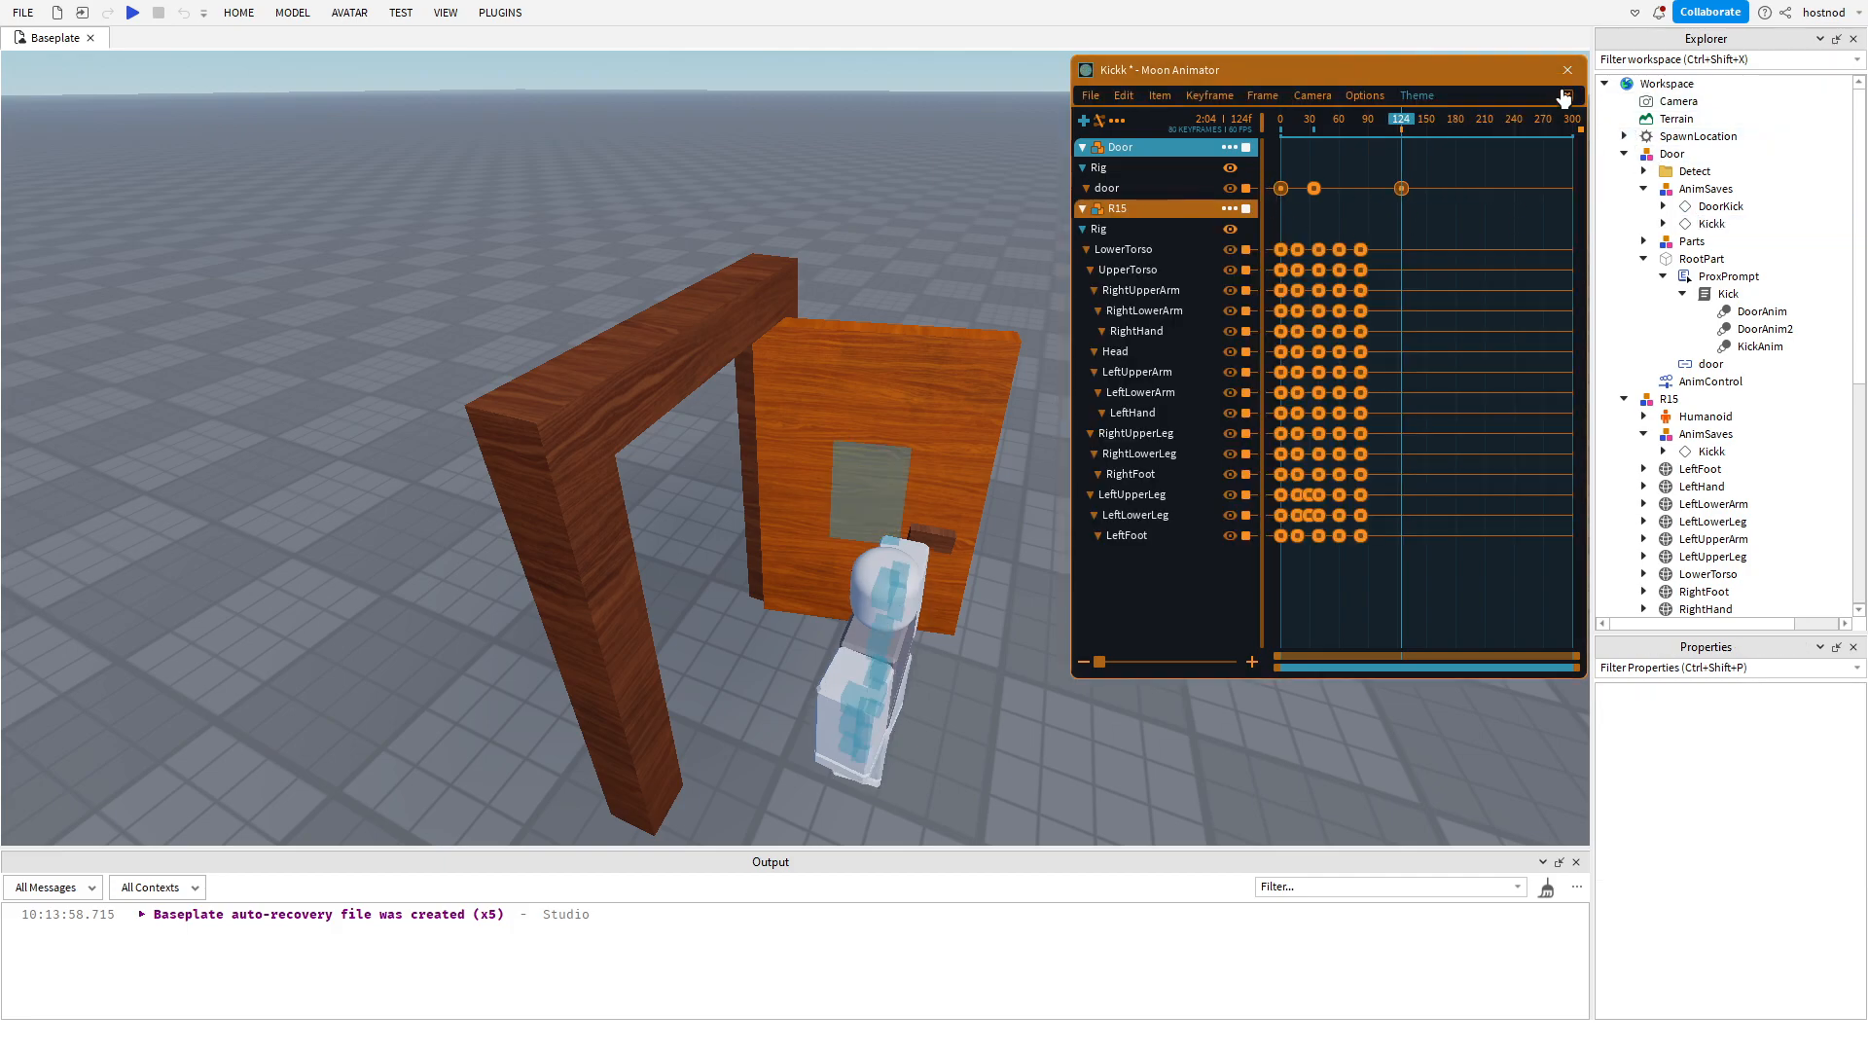
left_click(1566, 70)
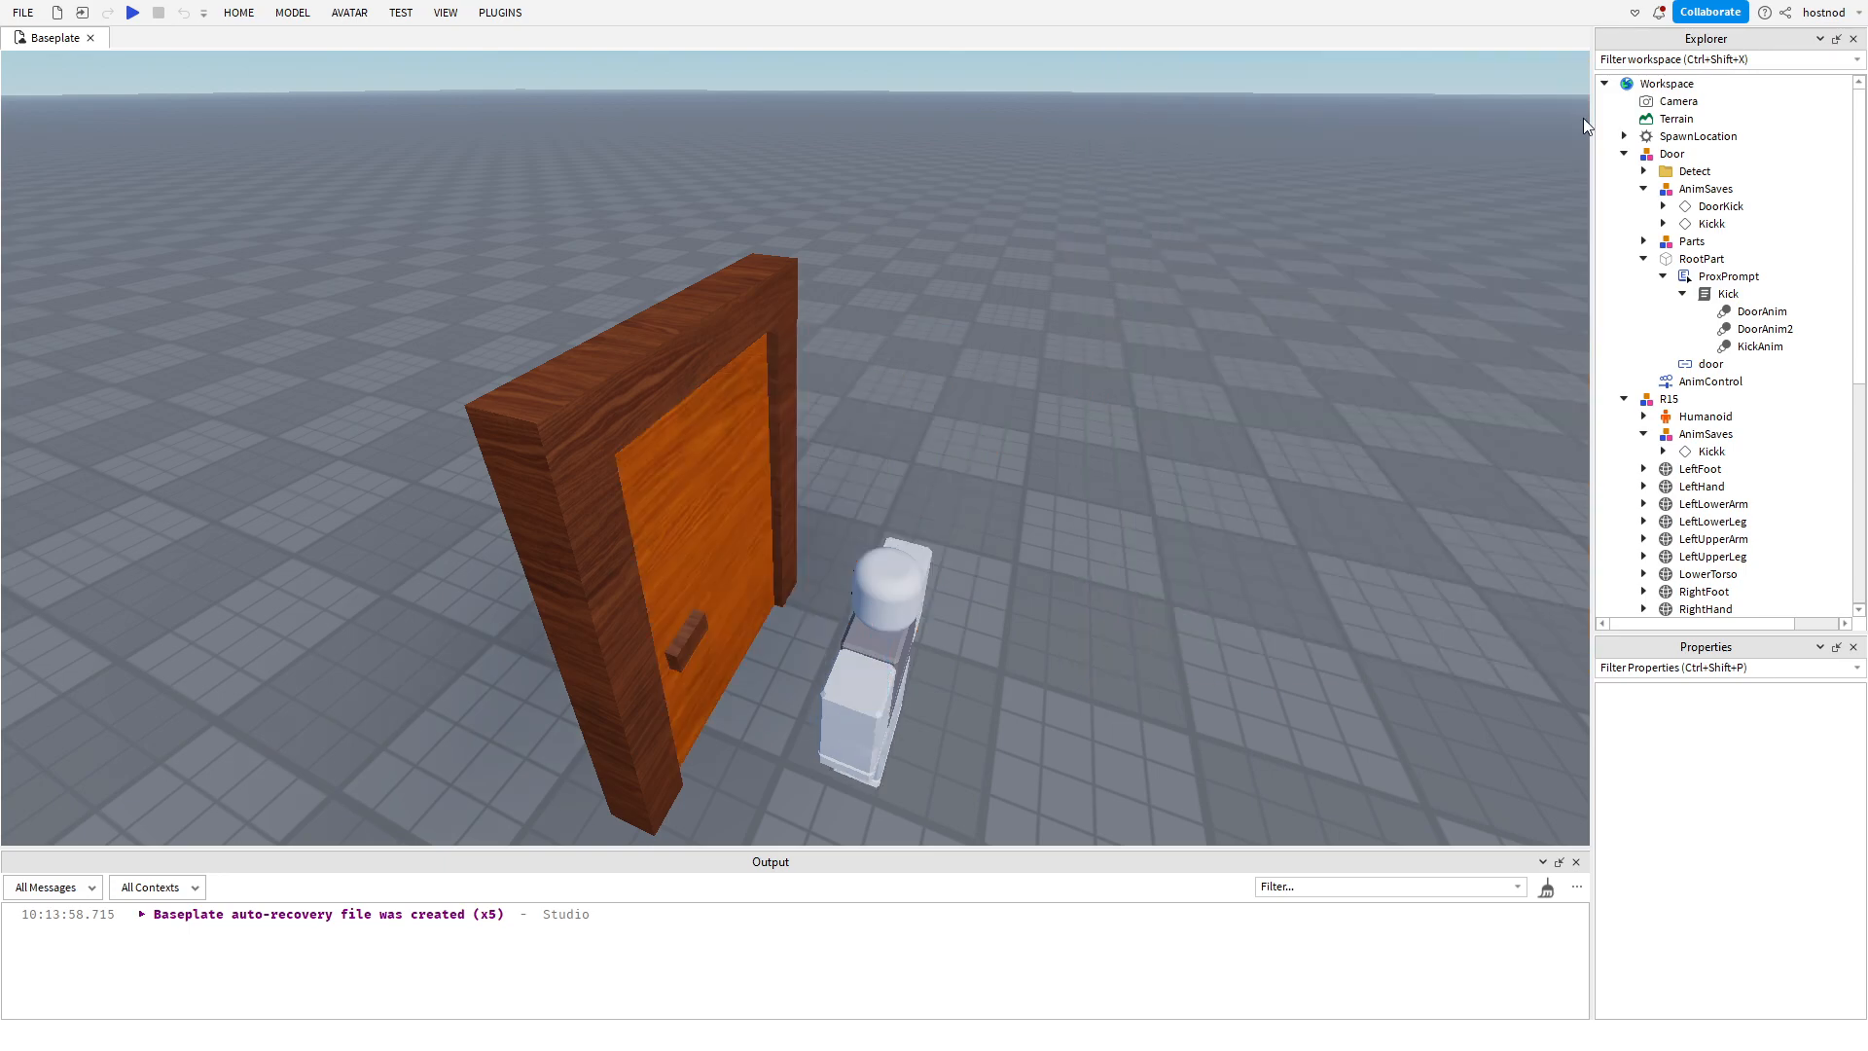
left_click(1709, 223)
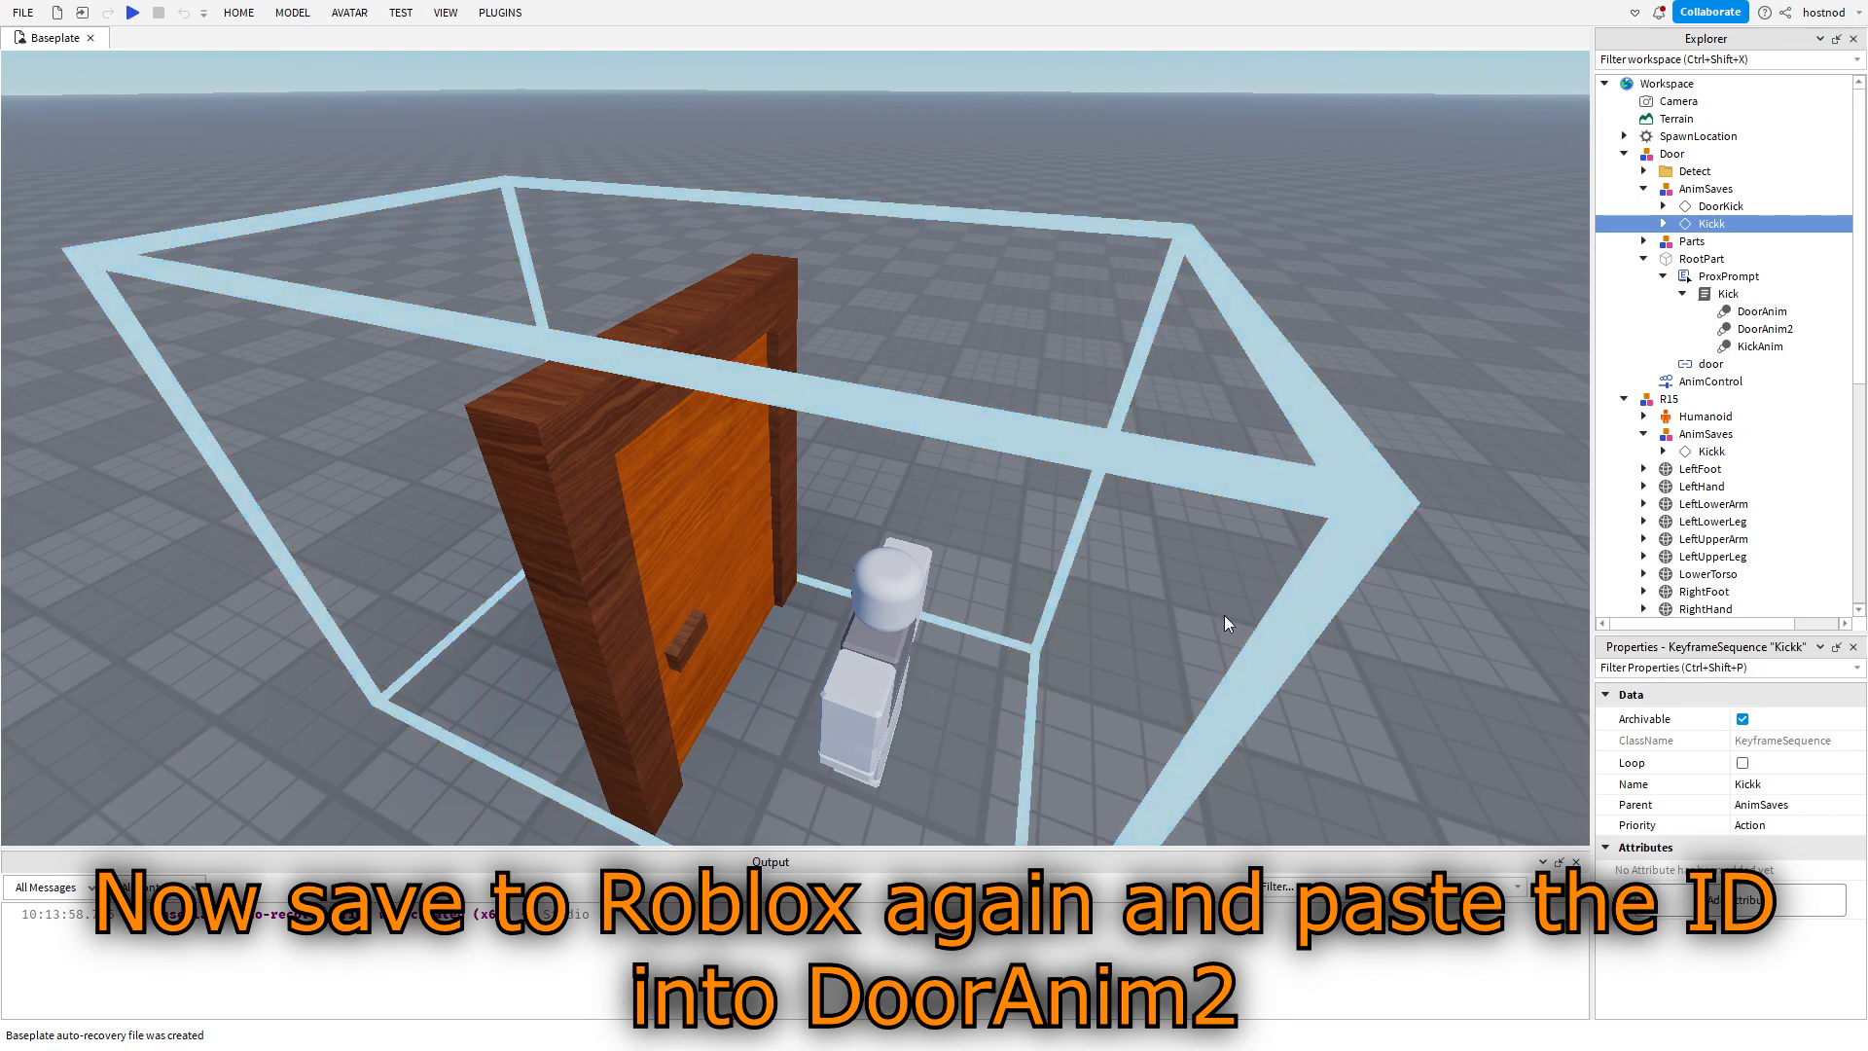
left_click(1756, 328)
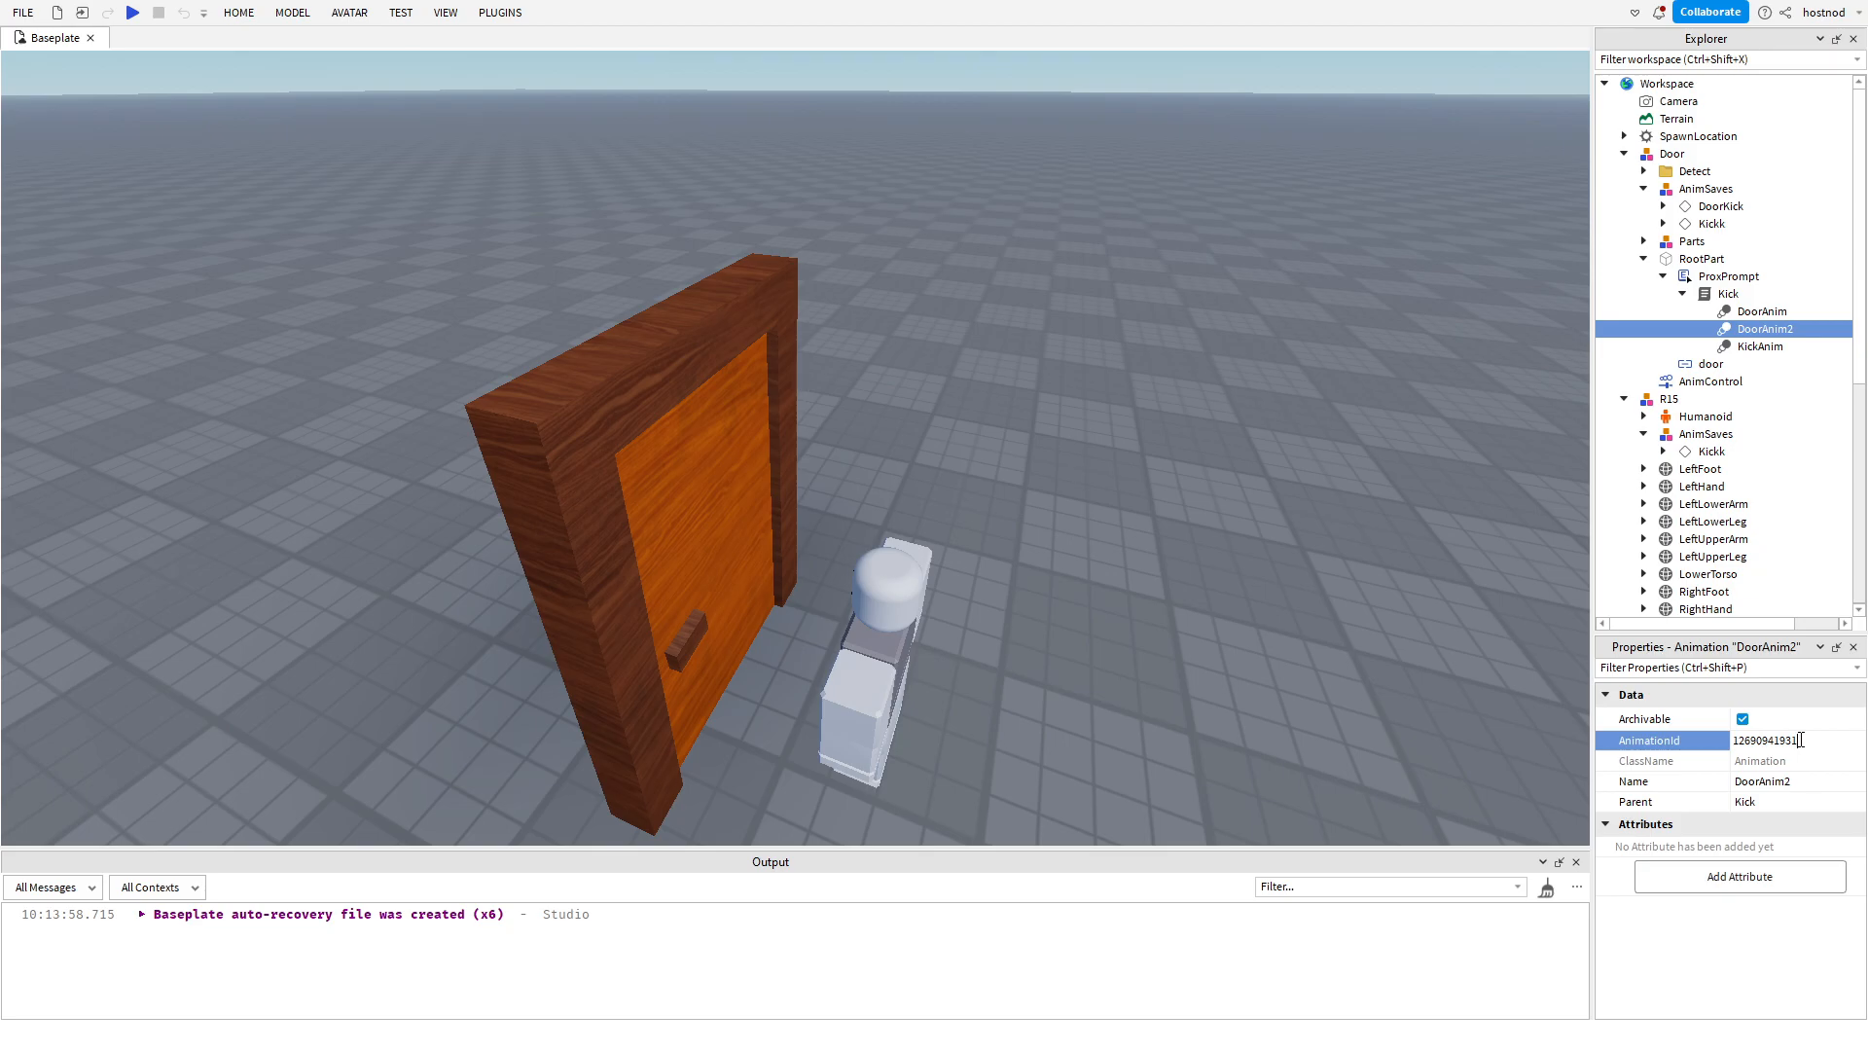
key("Return")
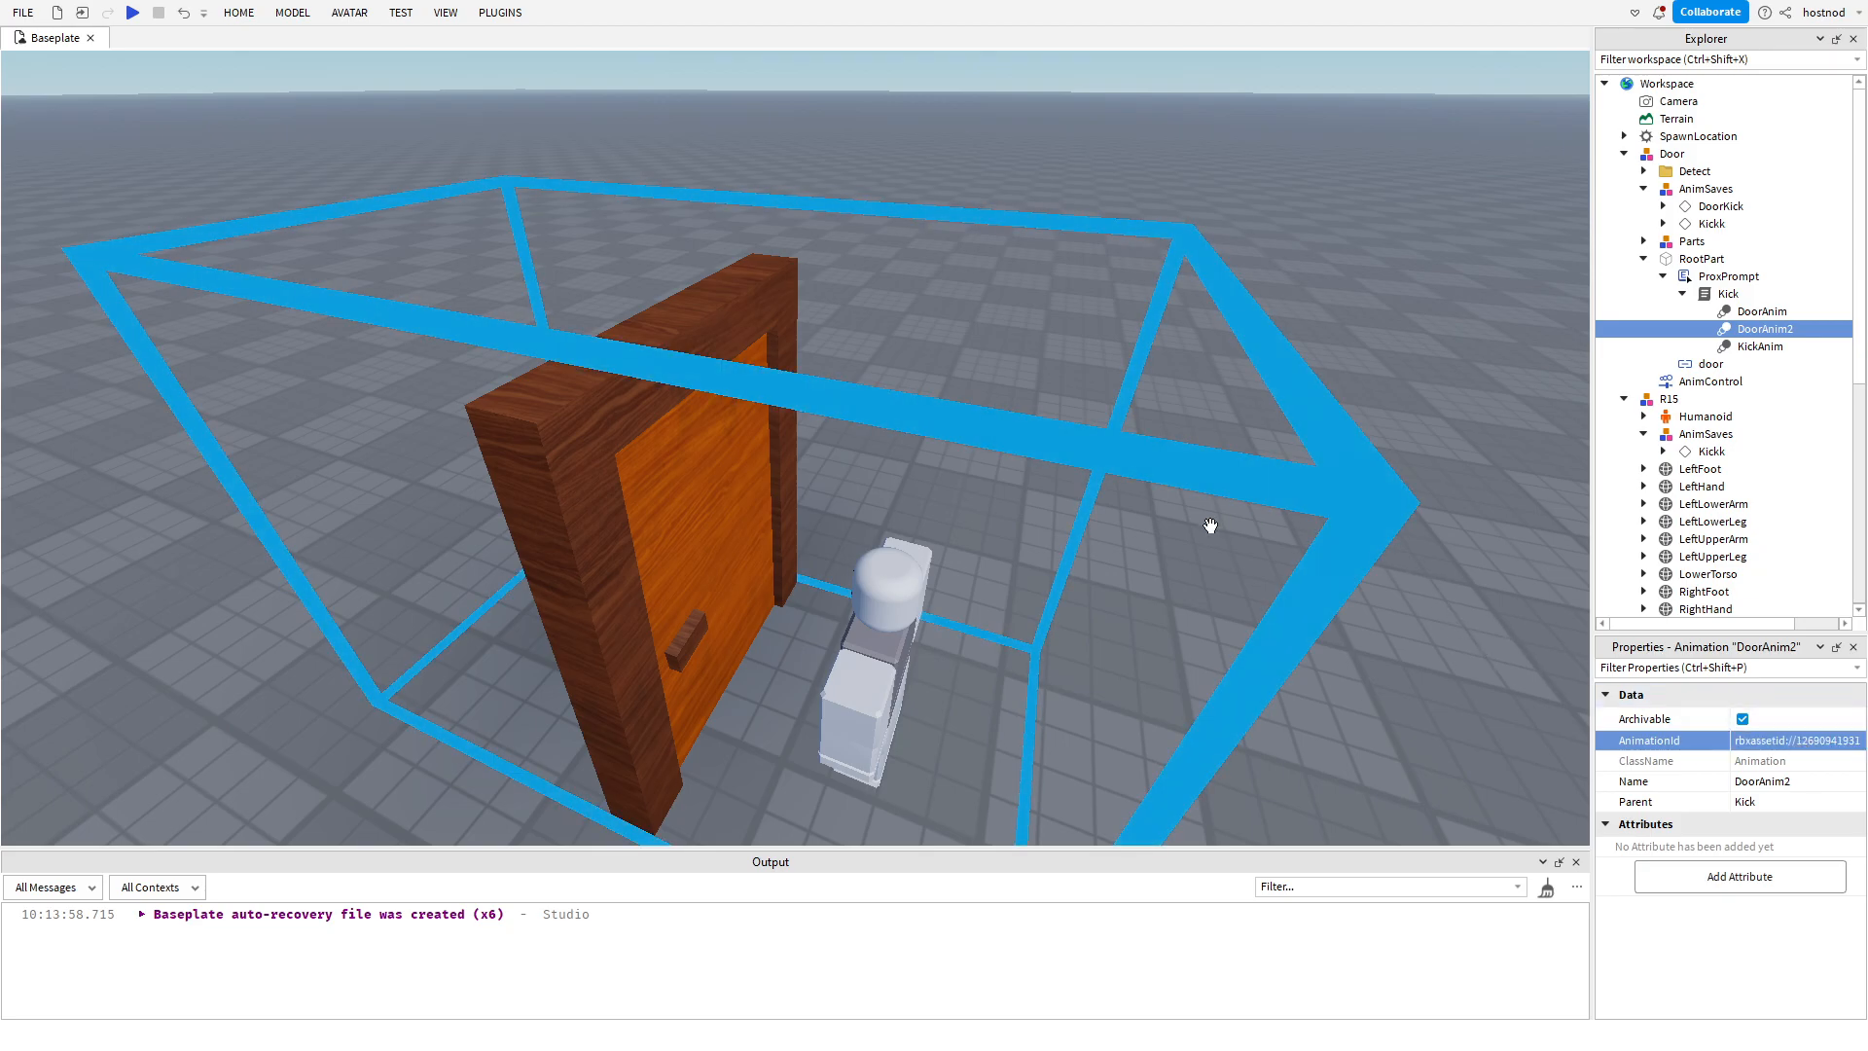
left_click(1386, 225)
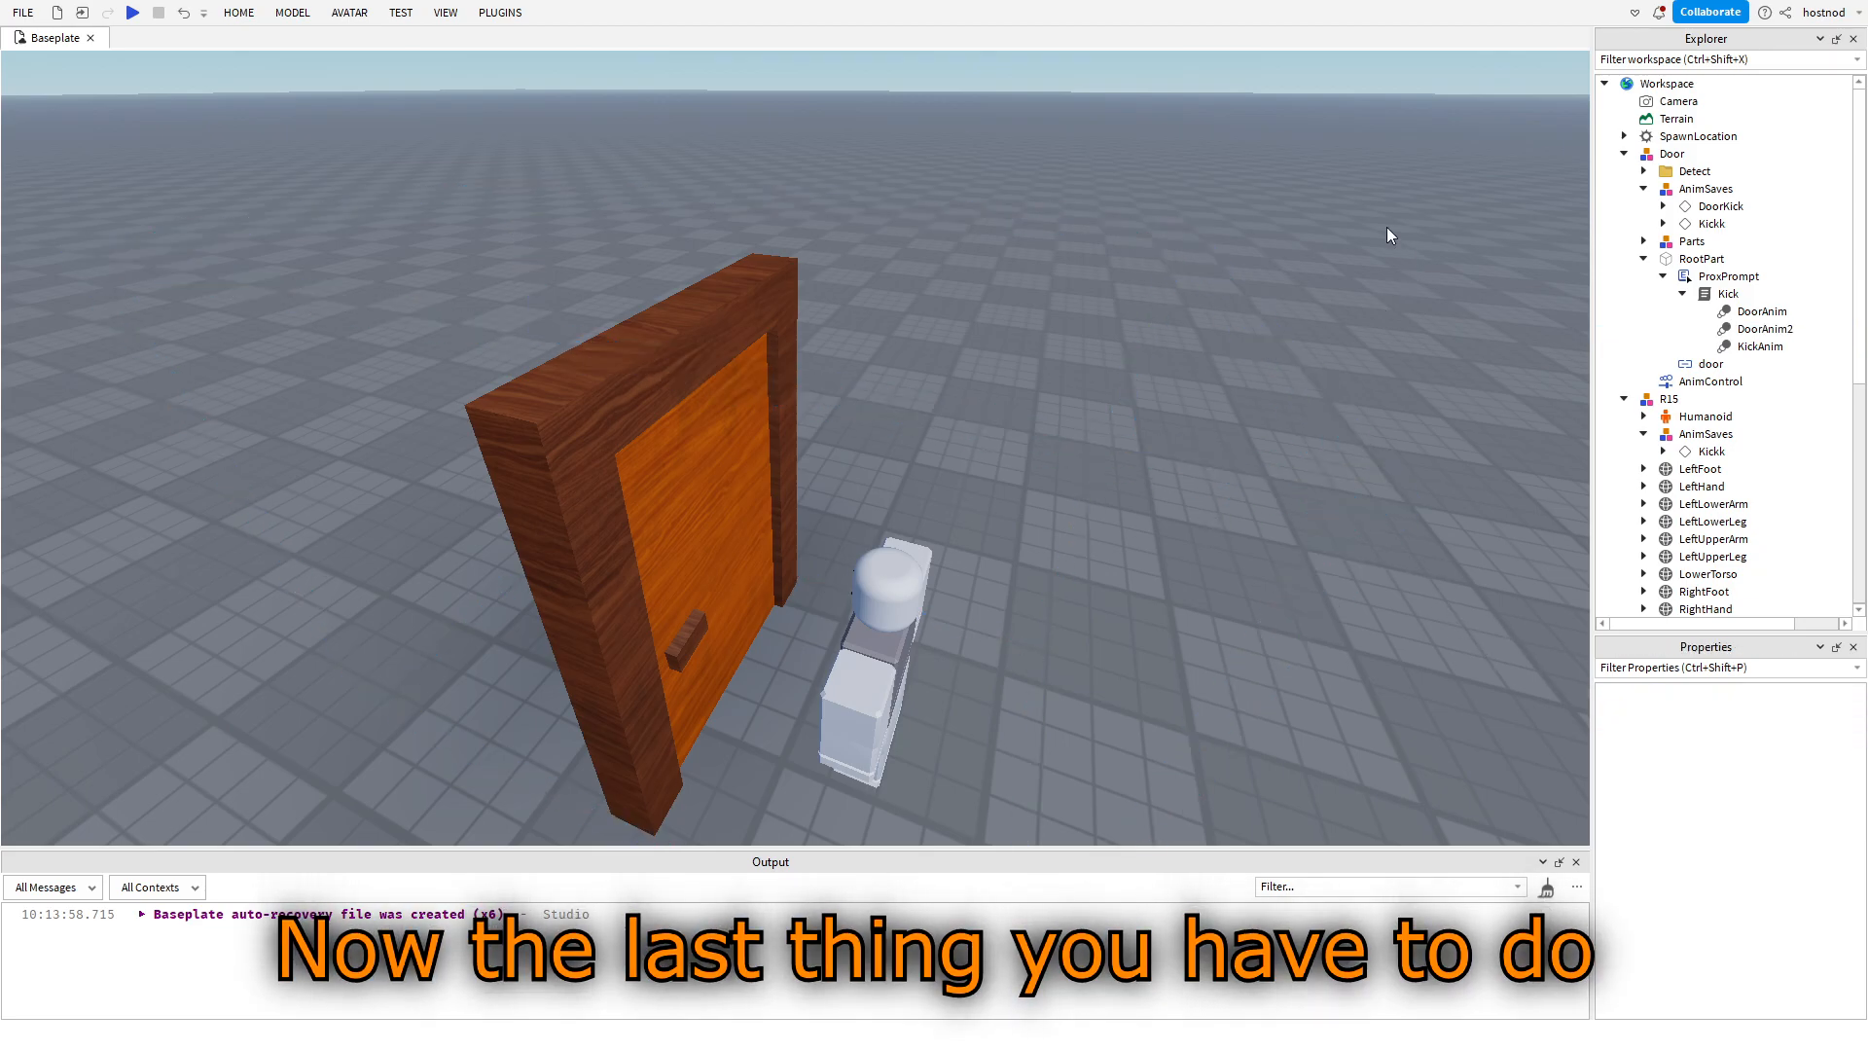
Collapse the Door and R15 models in the object hierarchy and move the R15 dummy well away from the door.
left_click(1624, 154)
scroll(1660, 391, "down", 3)
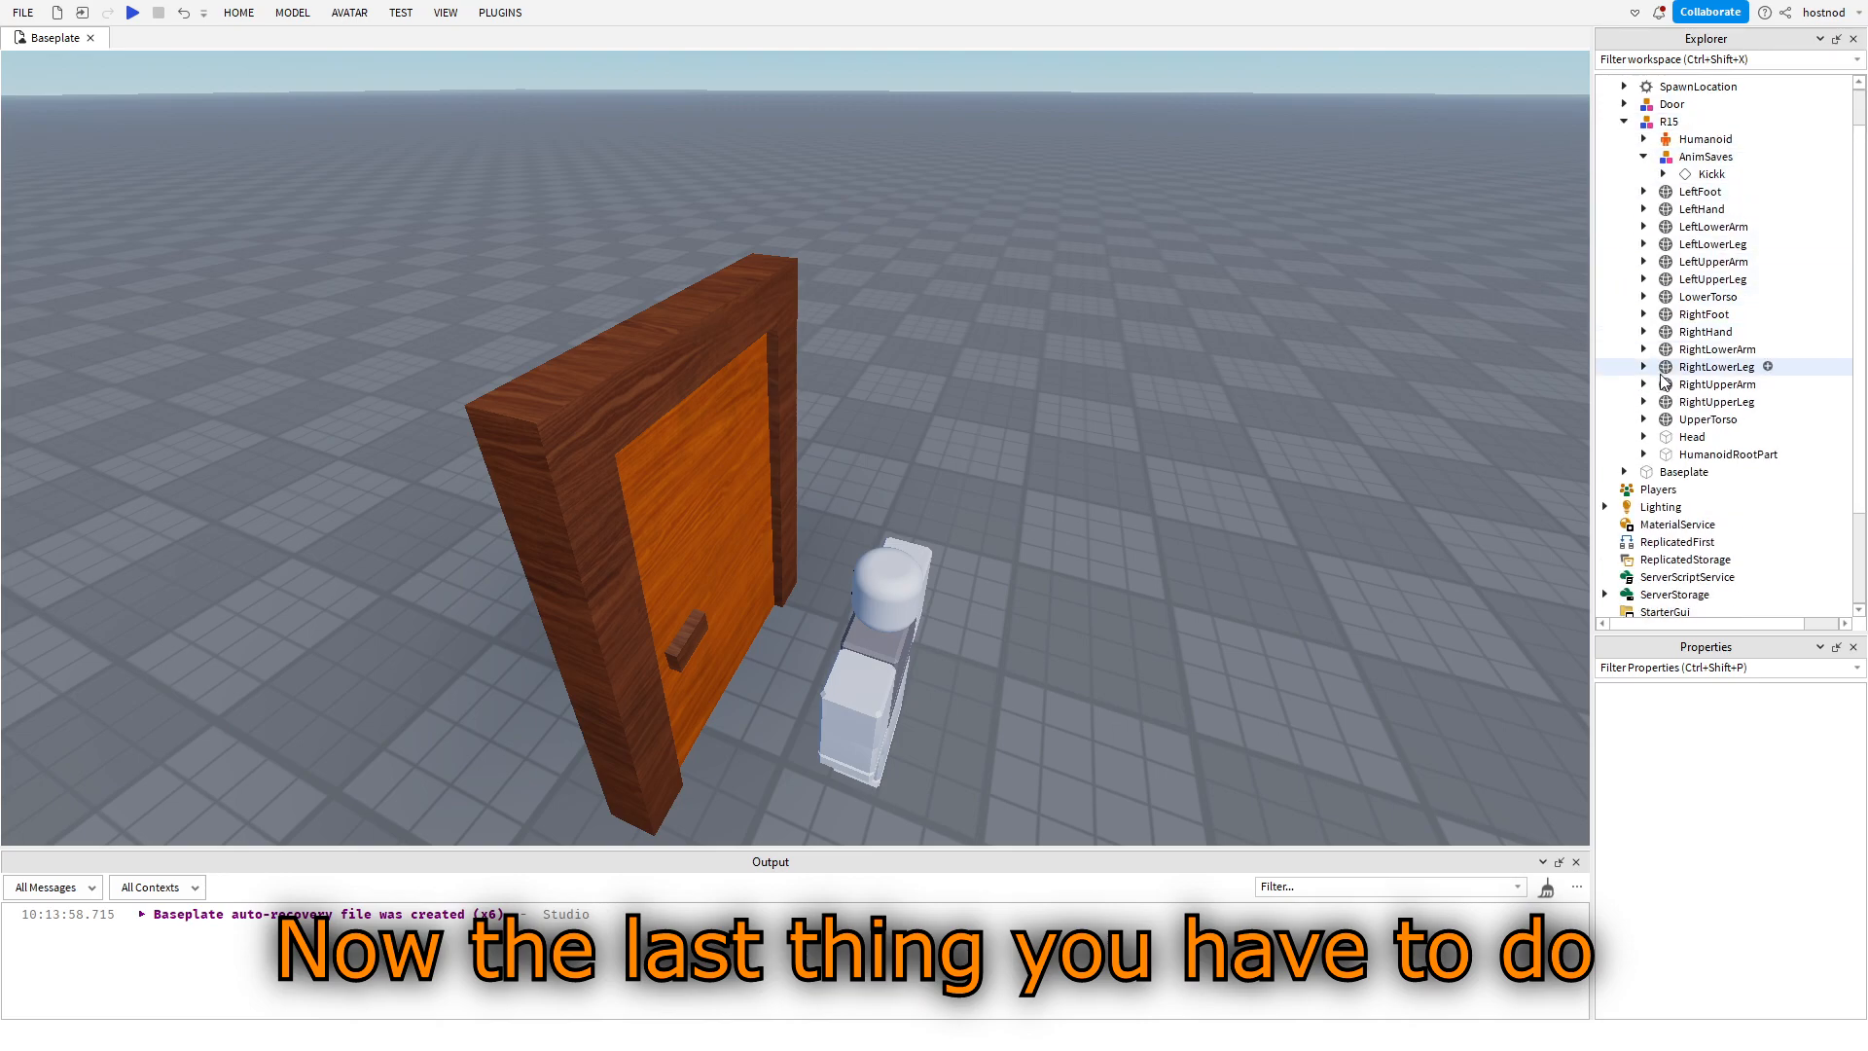
scroll(1660, 389, "up", 5)
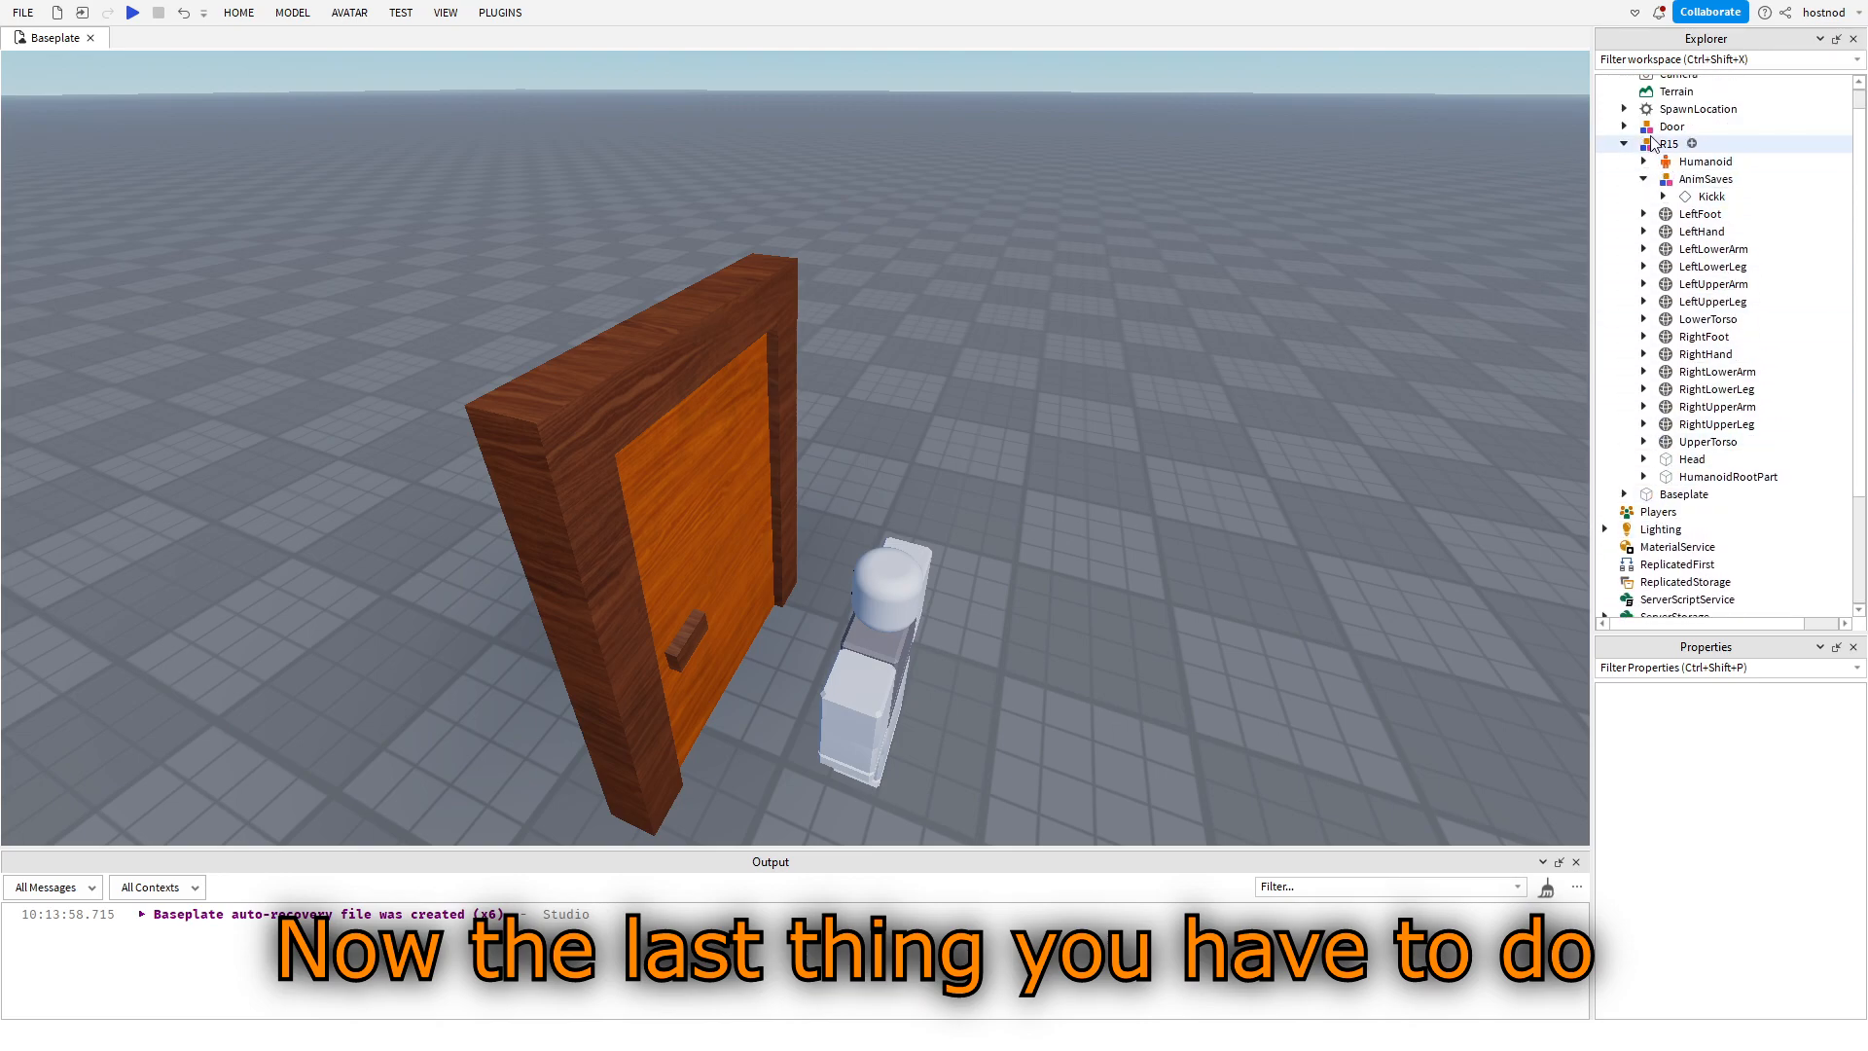
left_click(1624, 147)
left_click(1669, 171)
key("f")
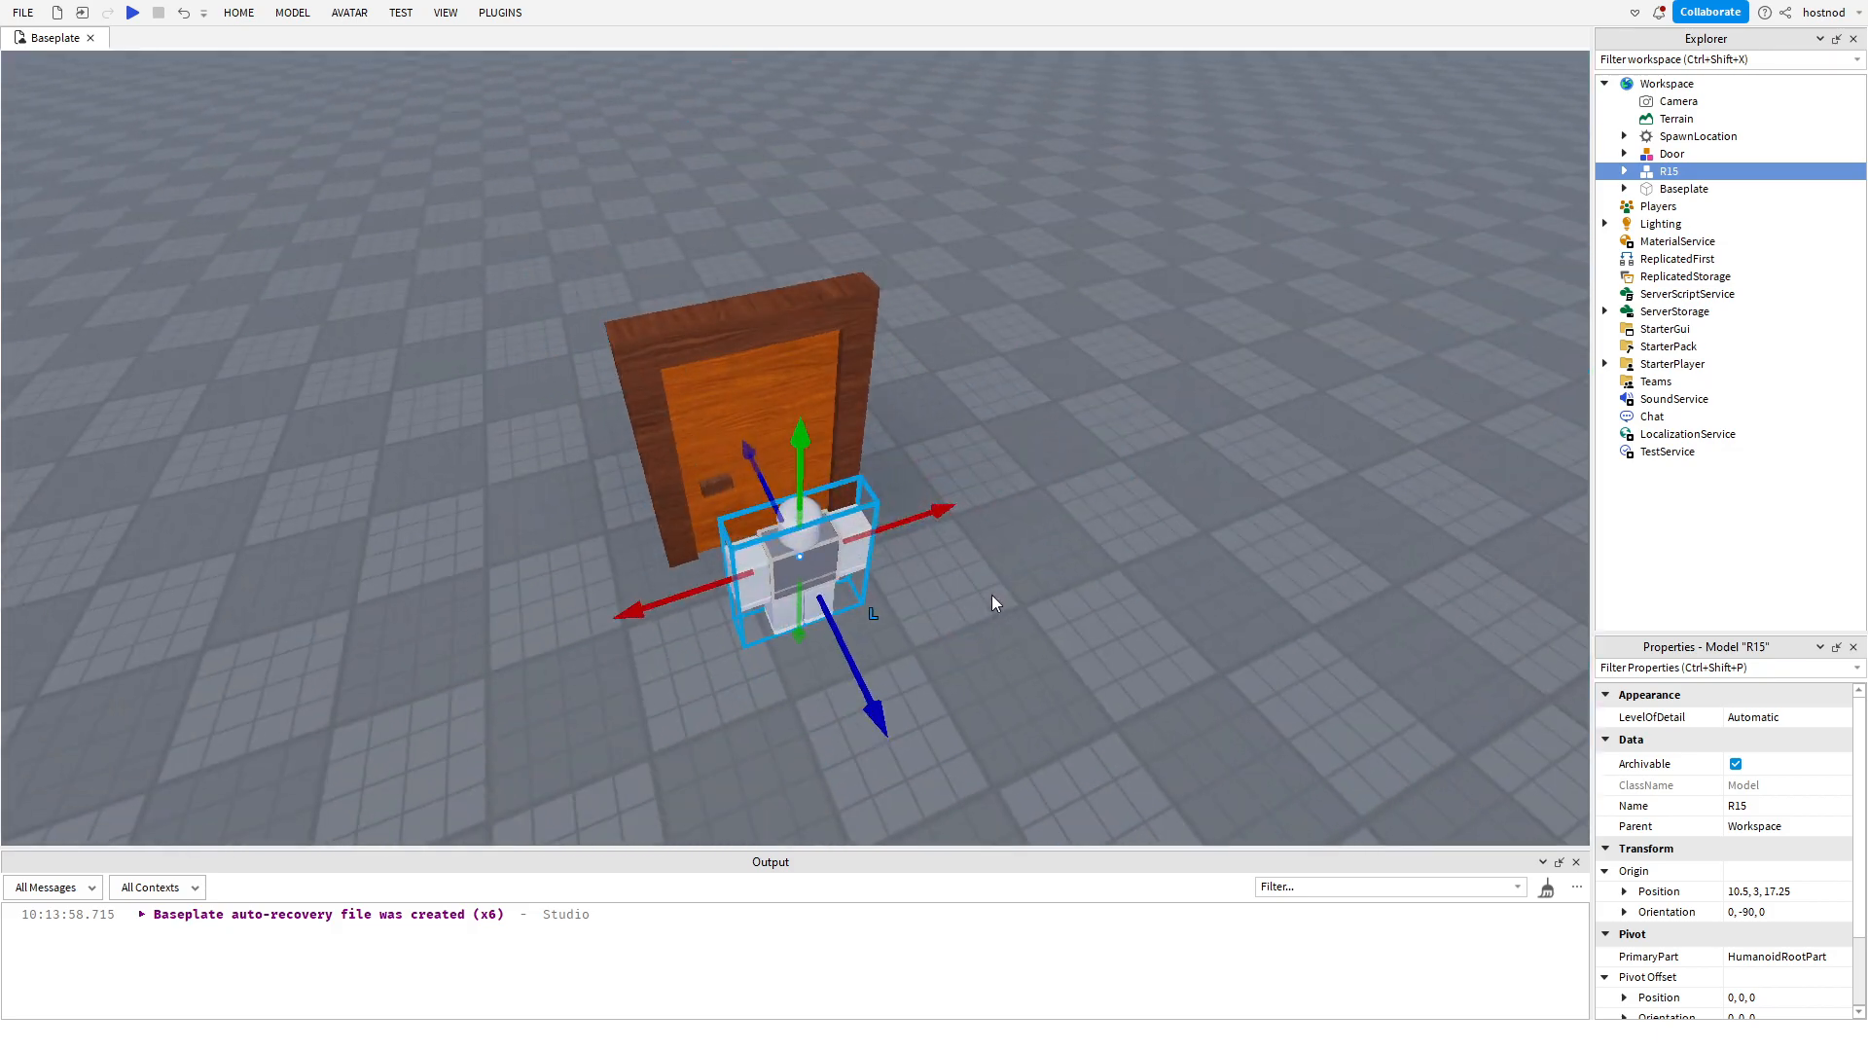
left_click_drag(851, 659, 1001, 950)
right_click_drag(1070, 545, 1119, 560)
left_click(1153, 639)
right_click_drag(1154, 639, 1153, 639)
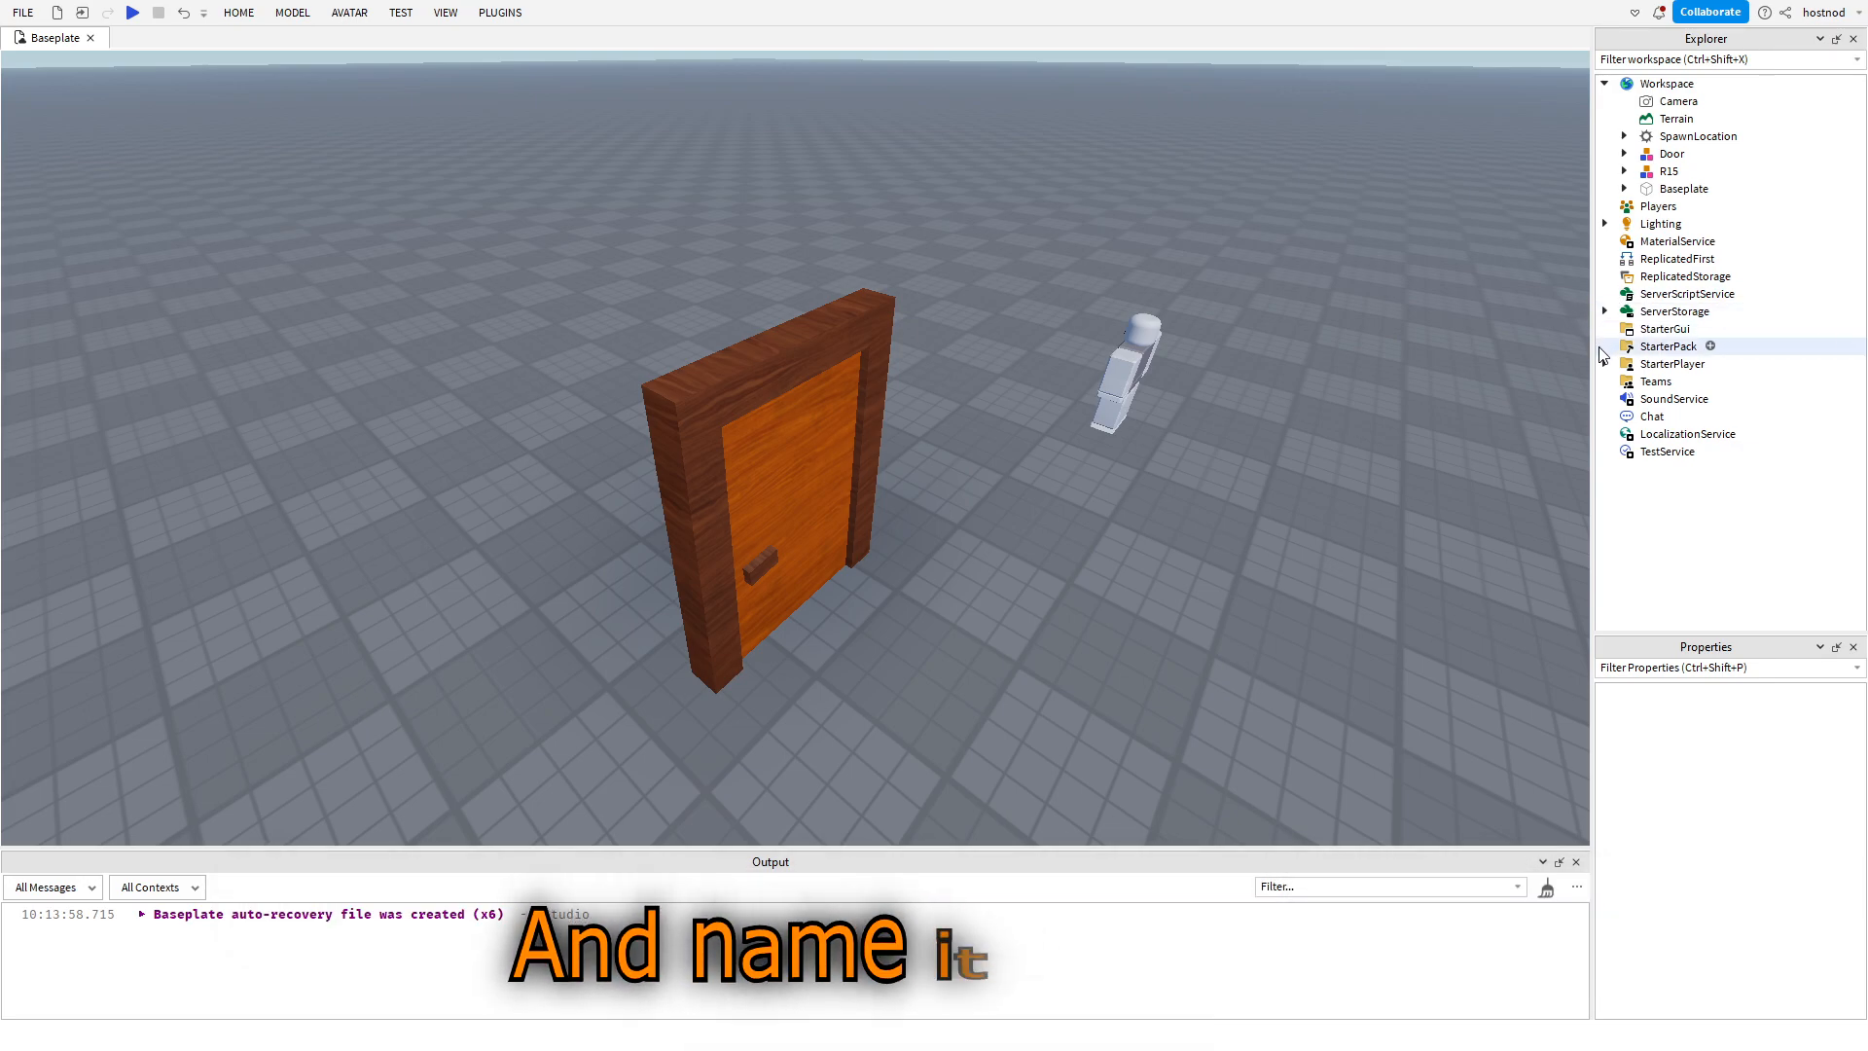
Add a StringValue to StarterPack and open its name for editing.
left_click(1706, 350)
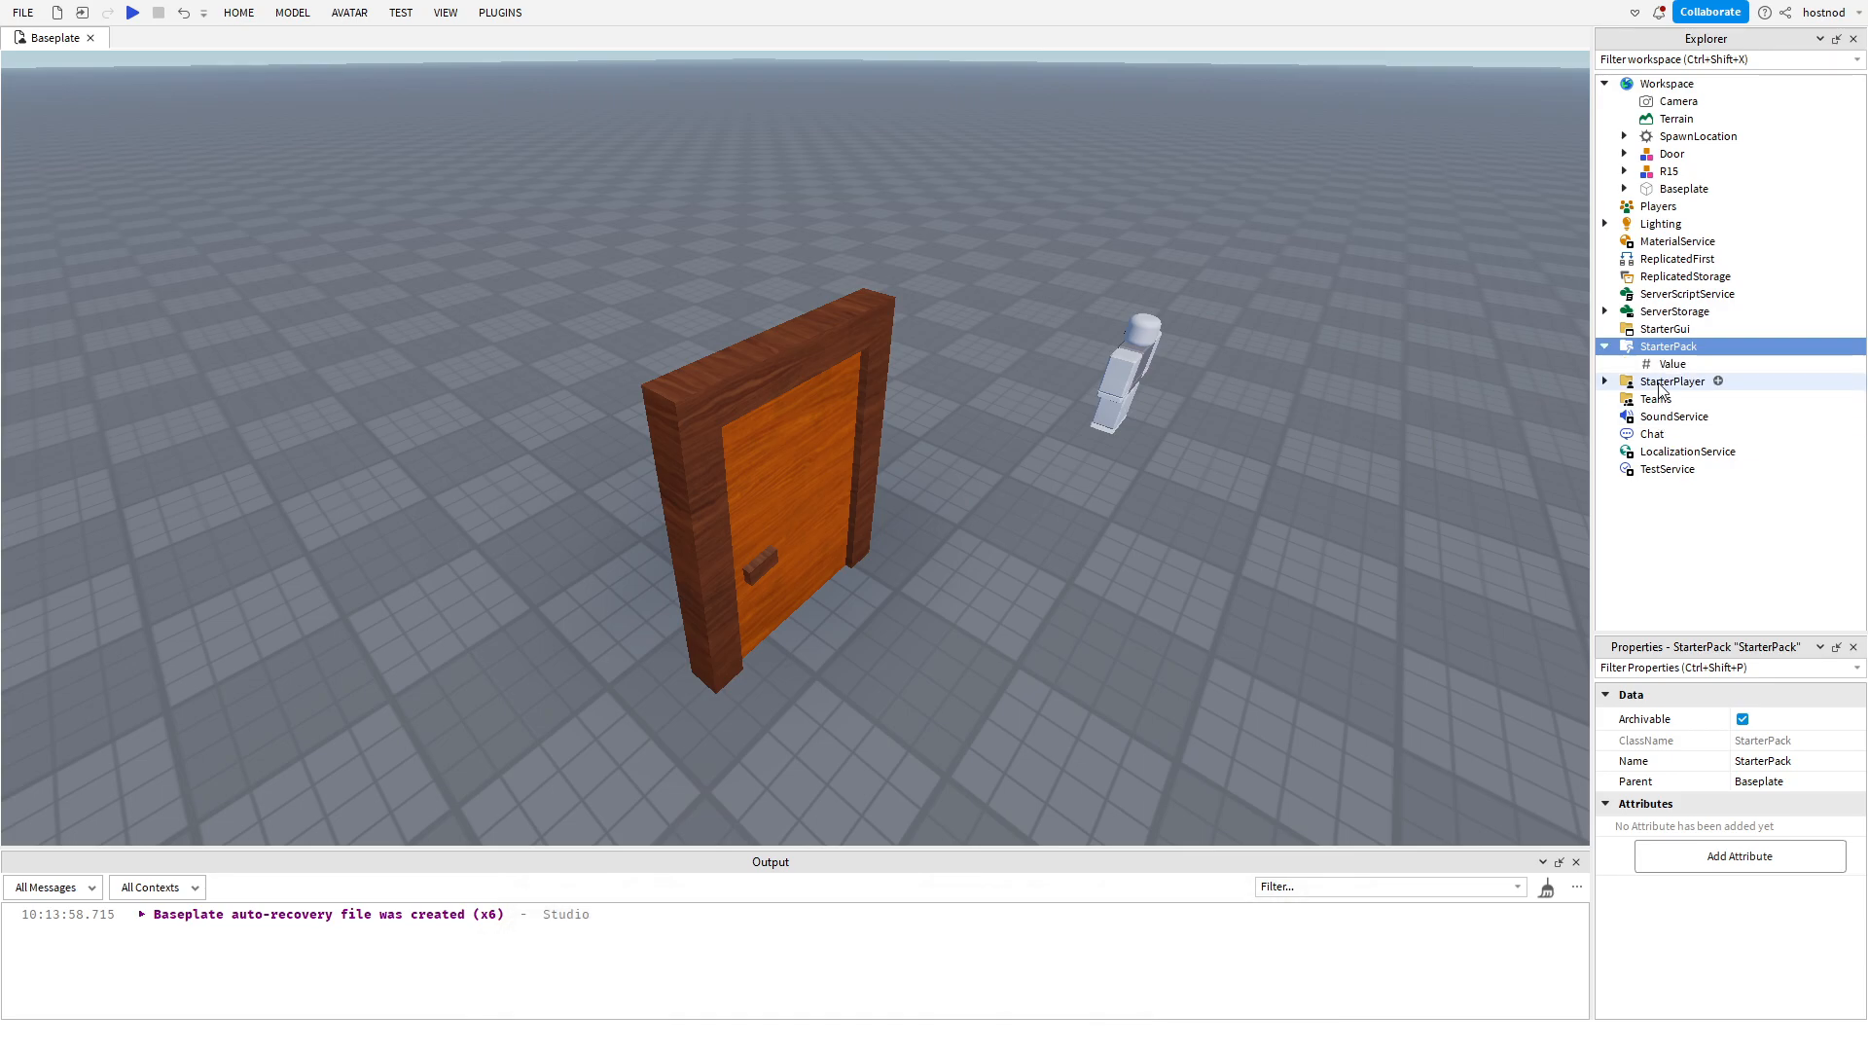
left_click(1675, 365)
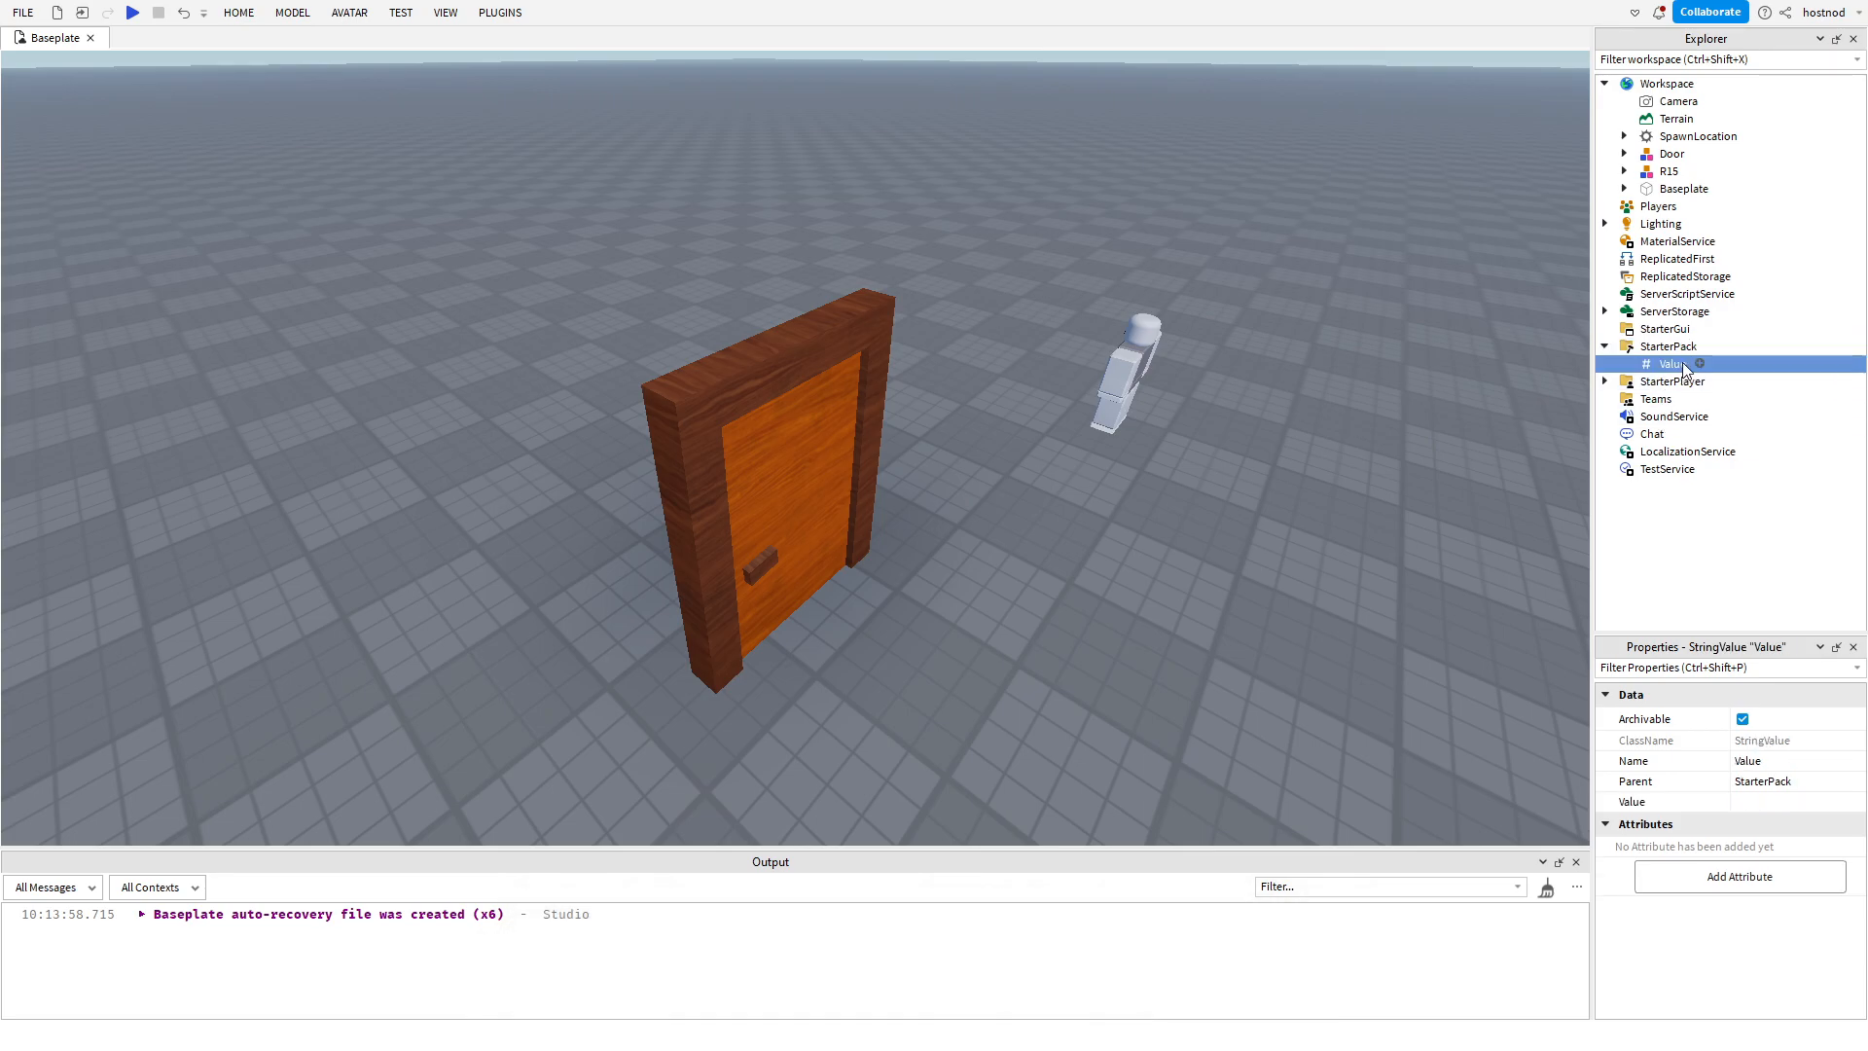
double_click(1682, 362)
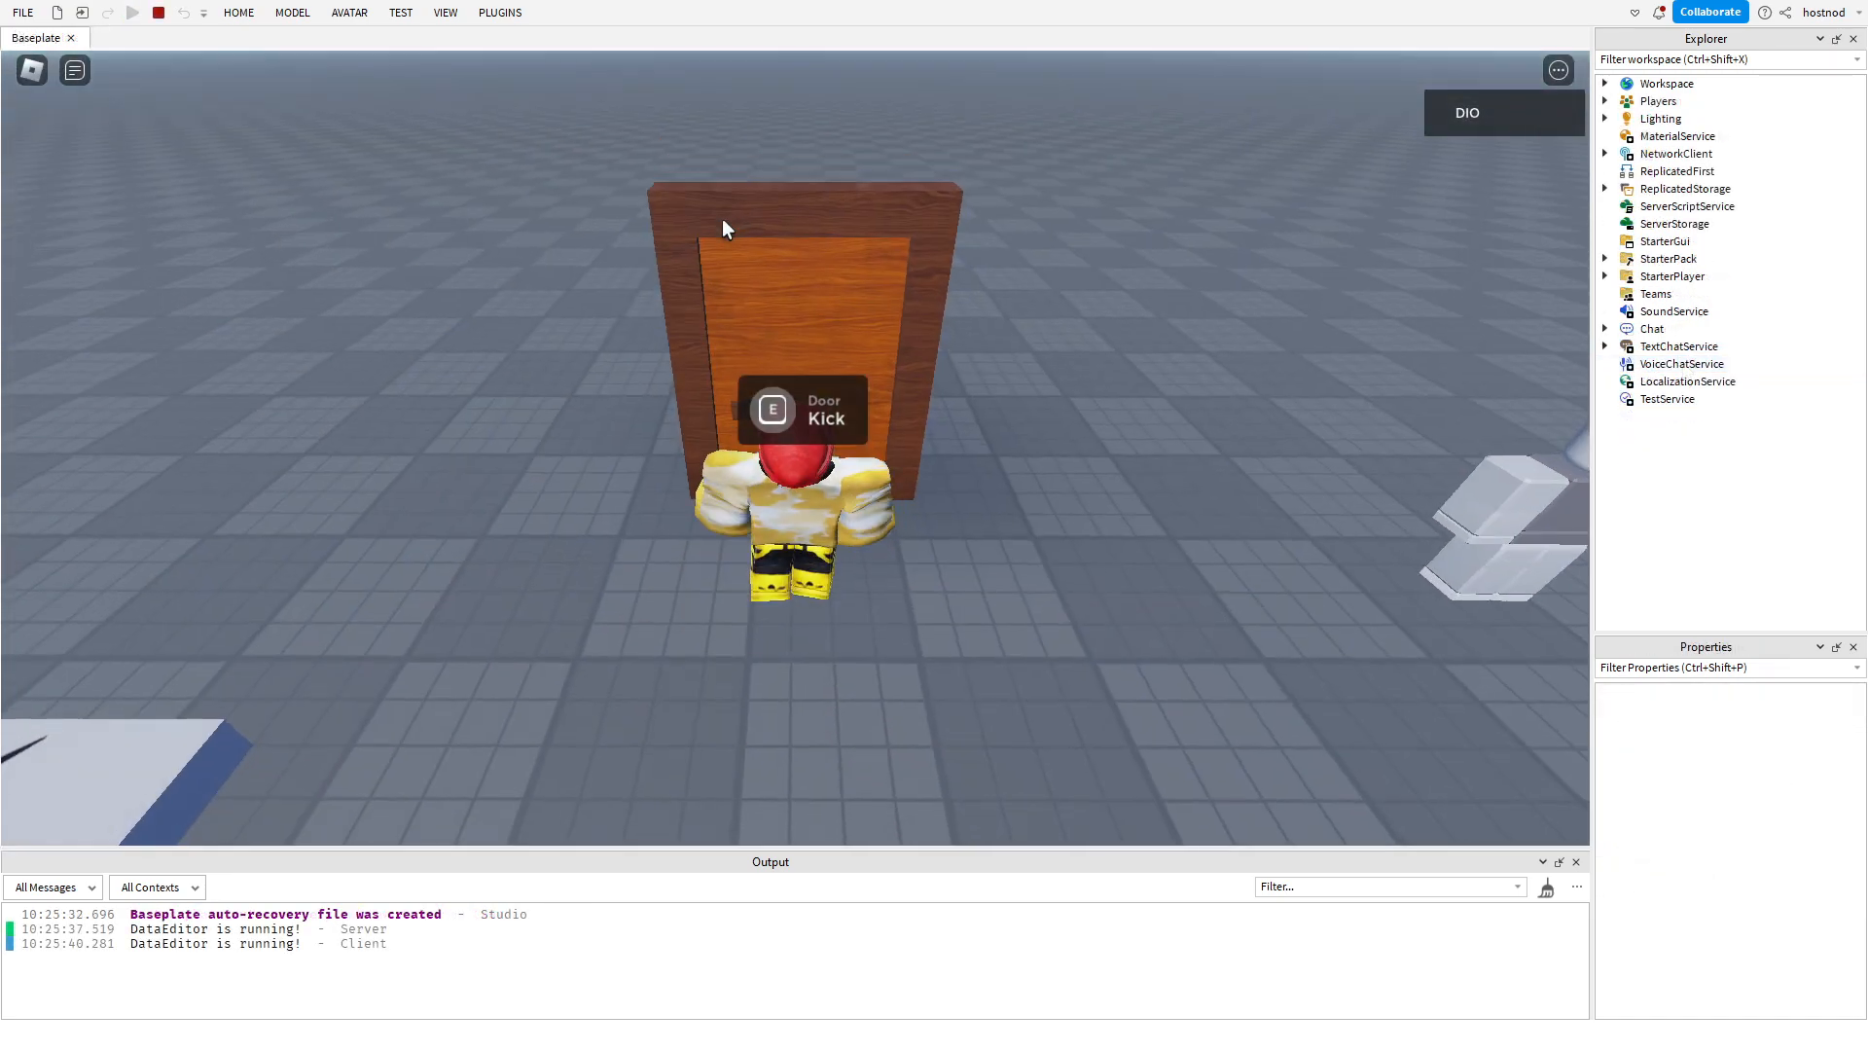
Play-test the door by kicking it repeatedly with the character from both sides of the frame.
key("e")
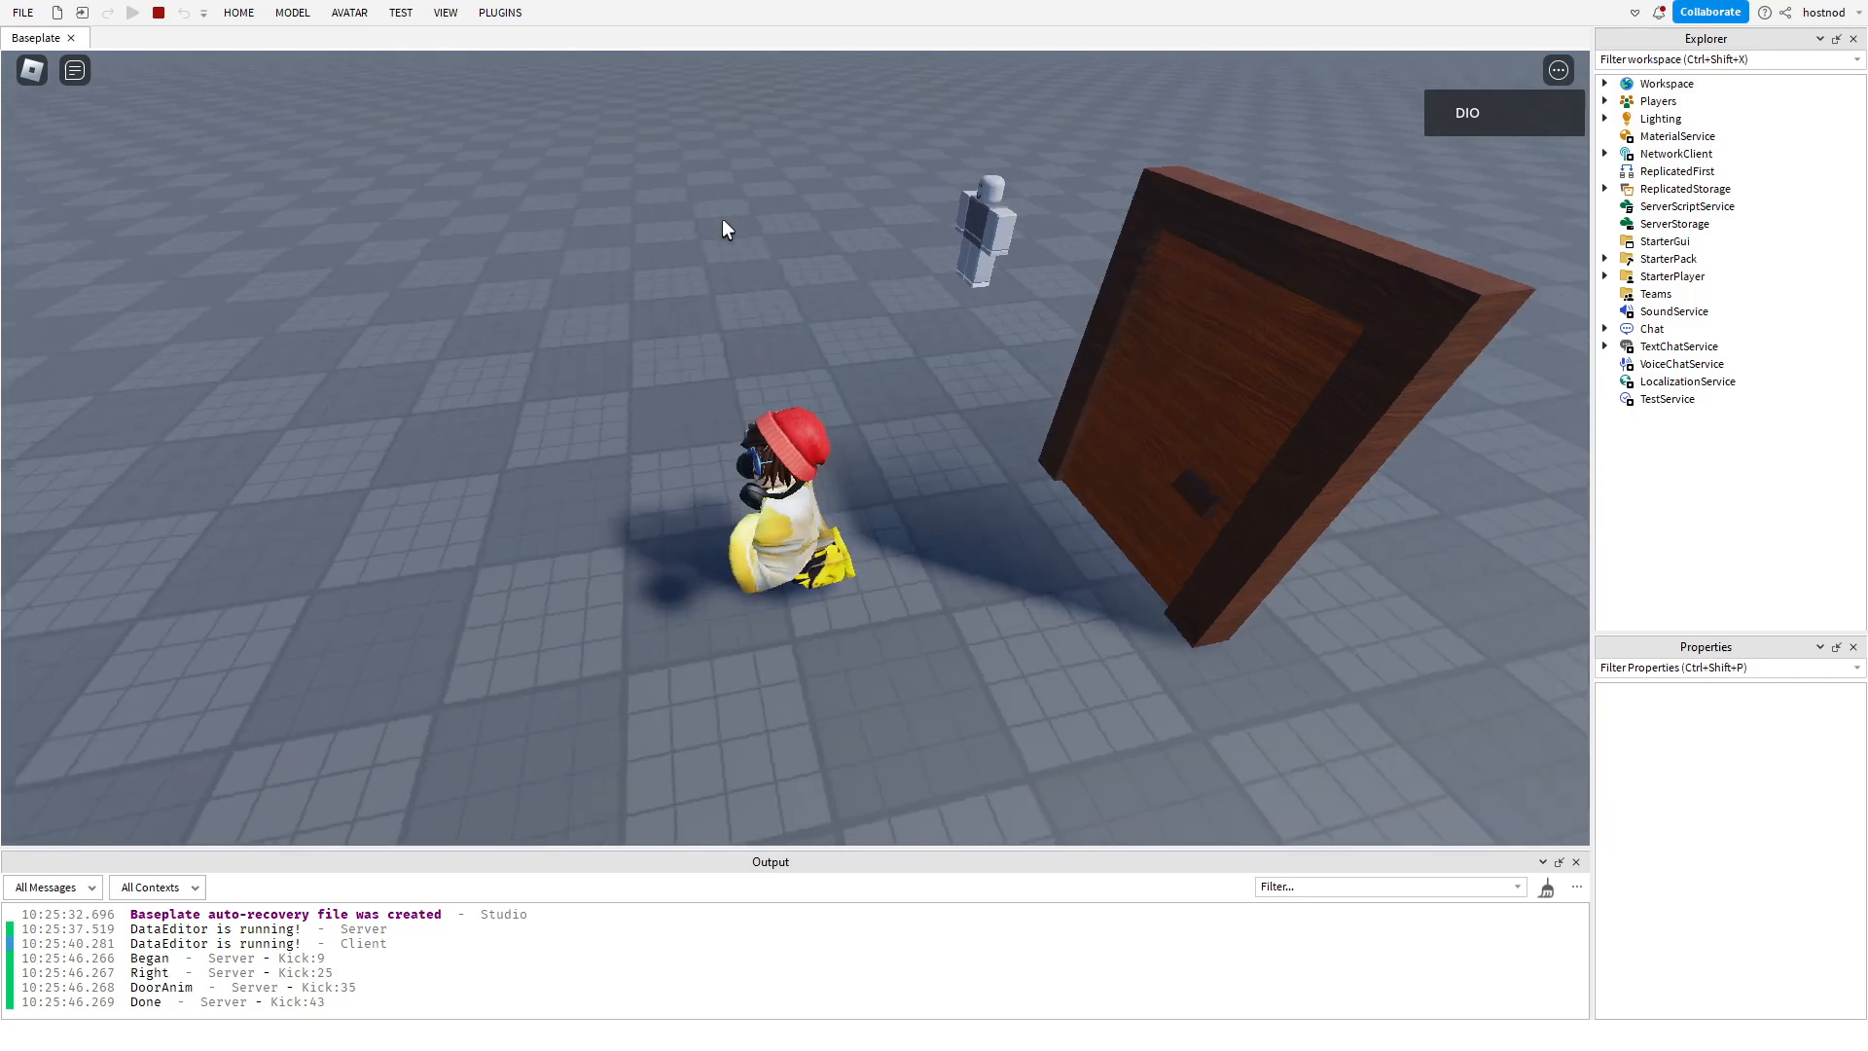
key("e")
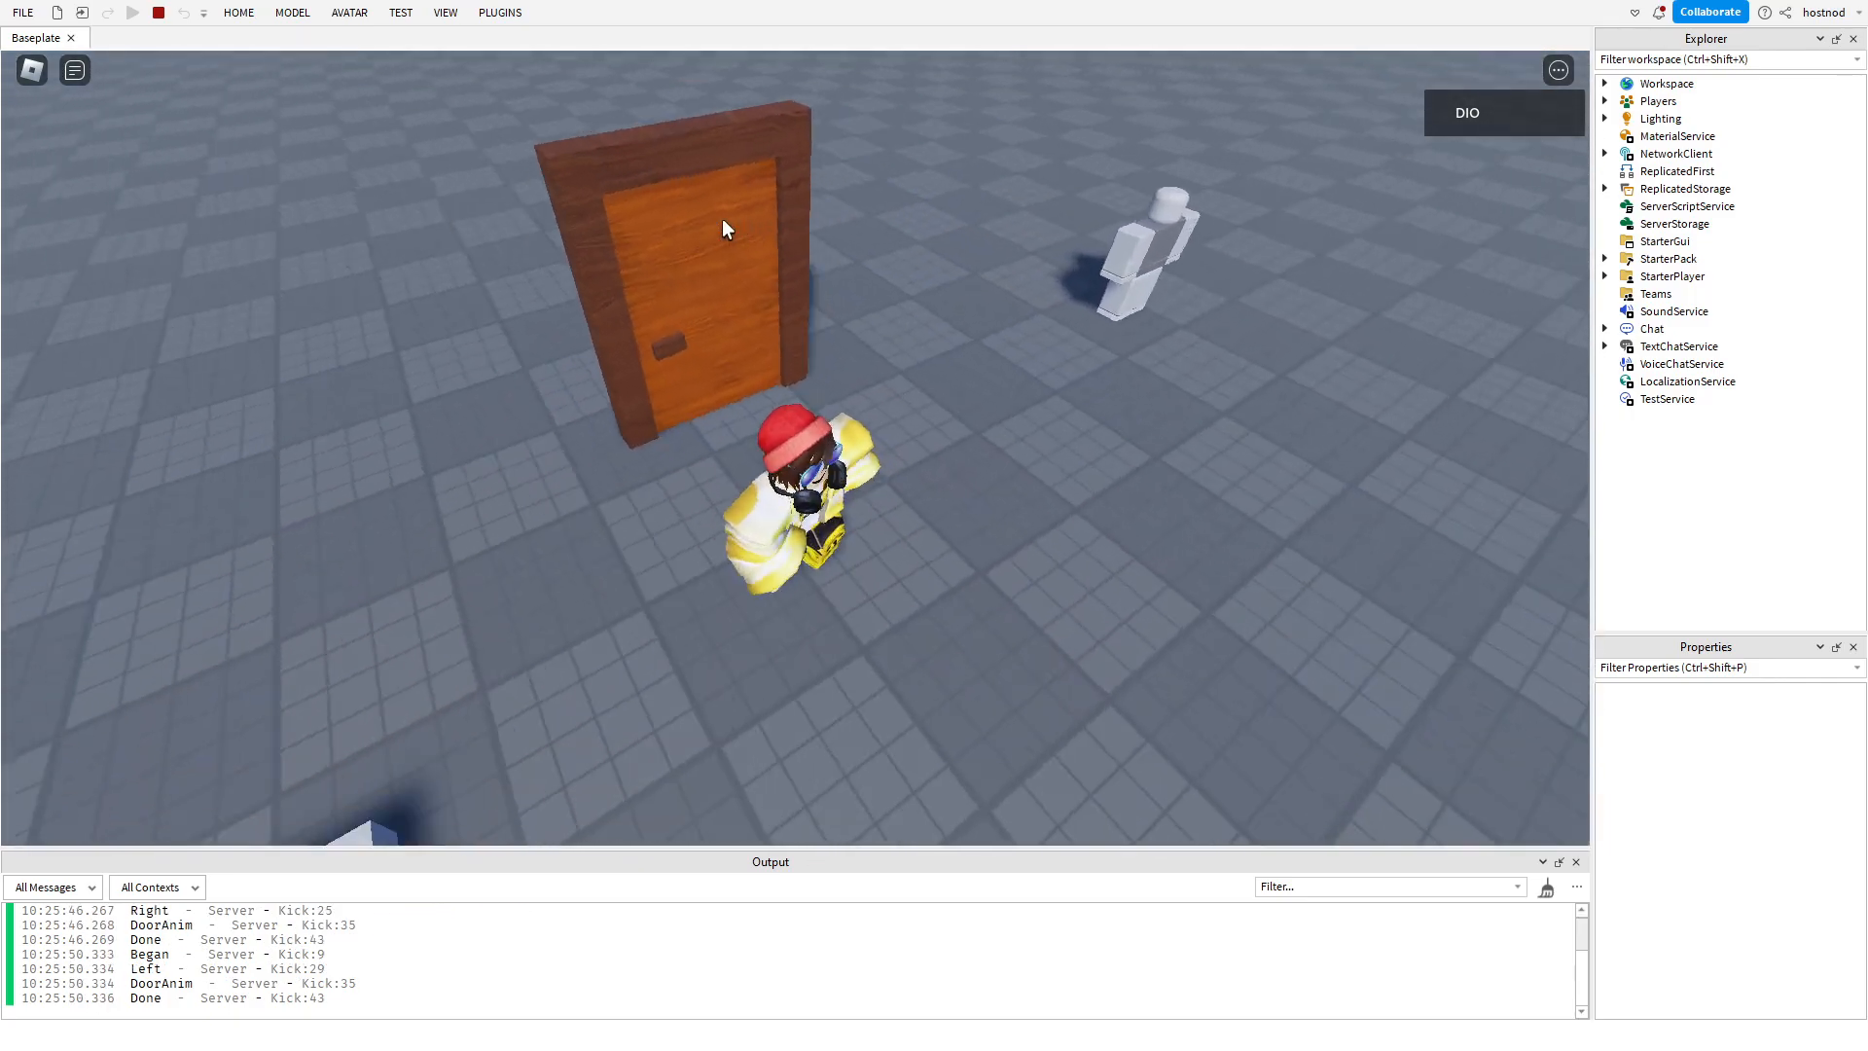
key("e")
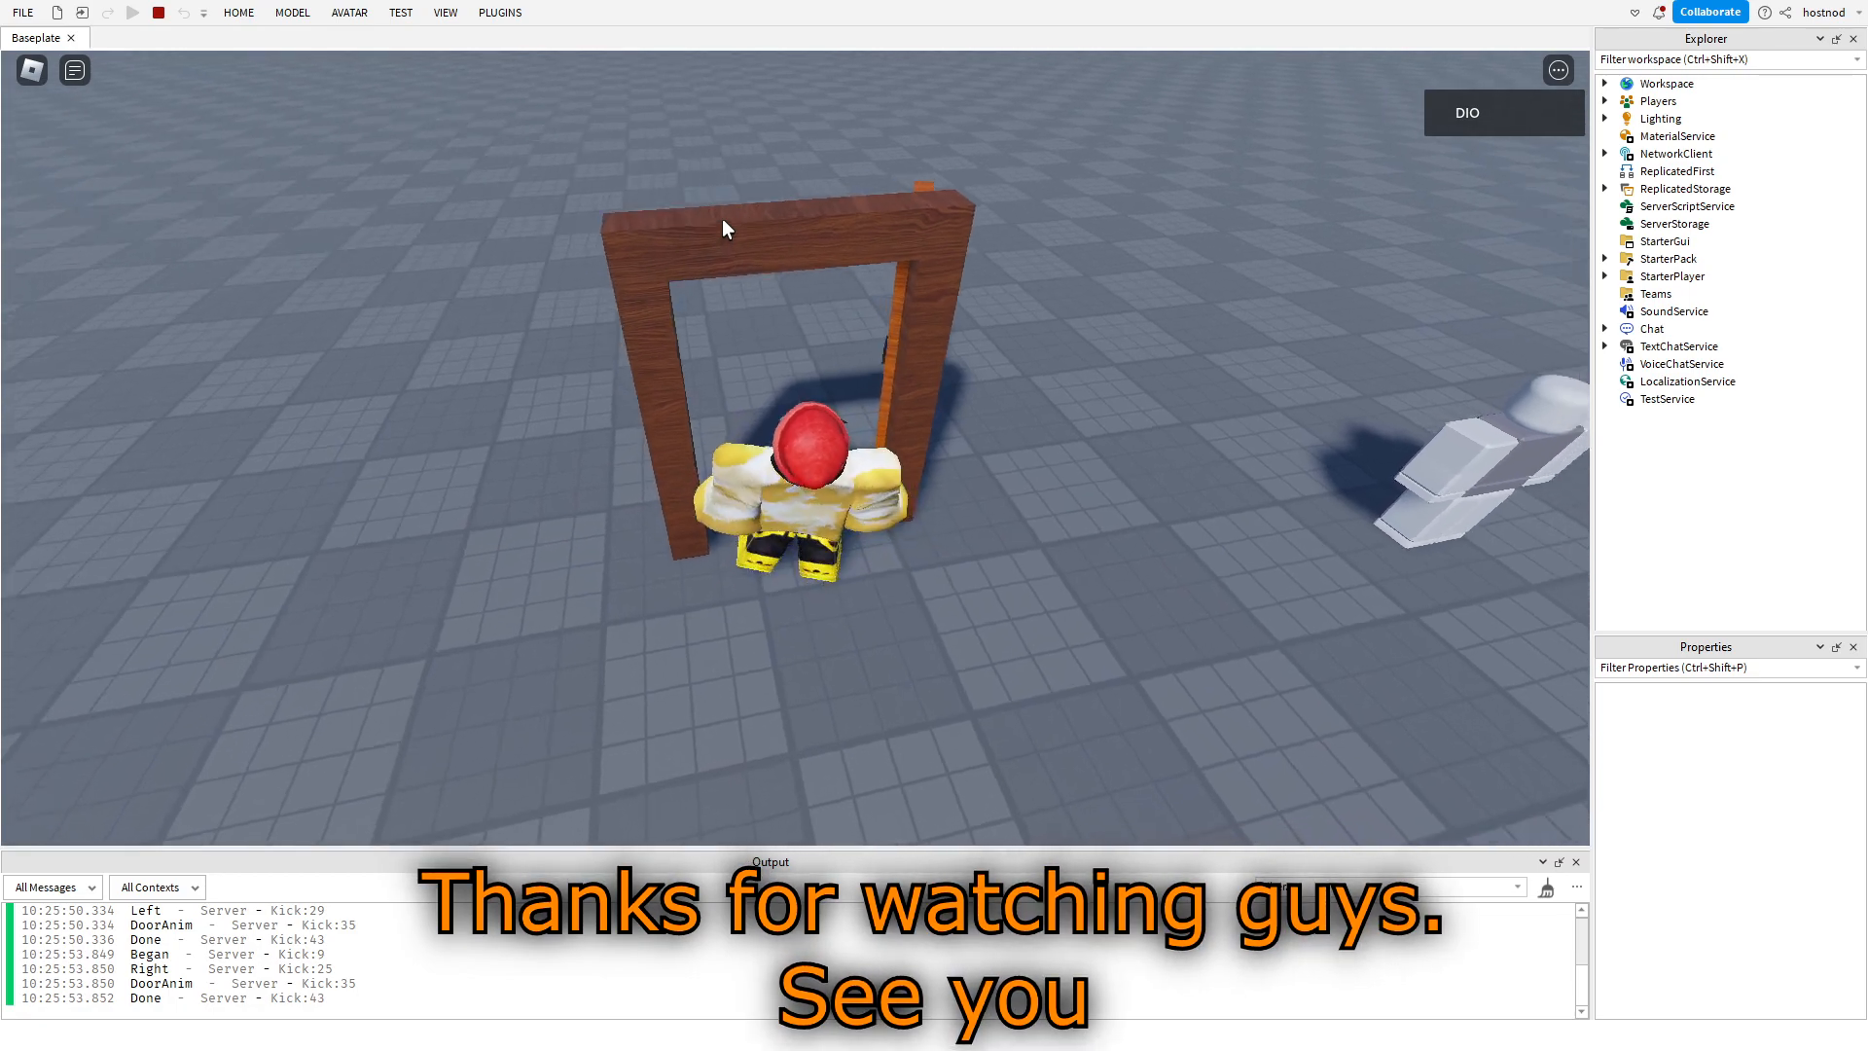
key("e")
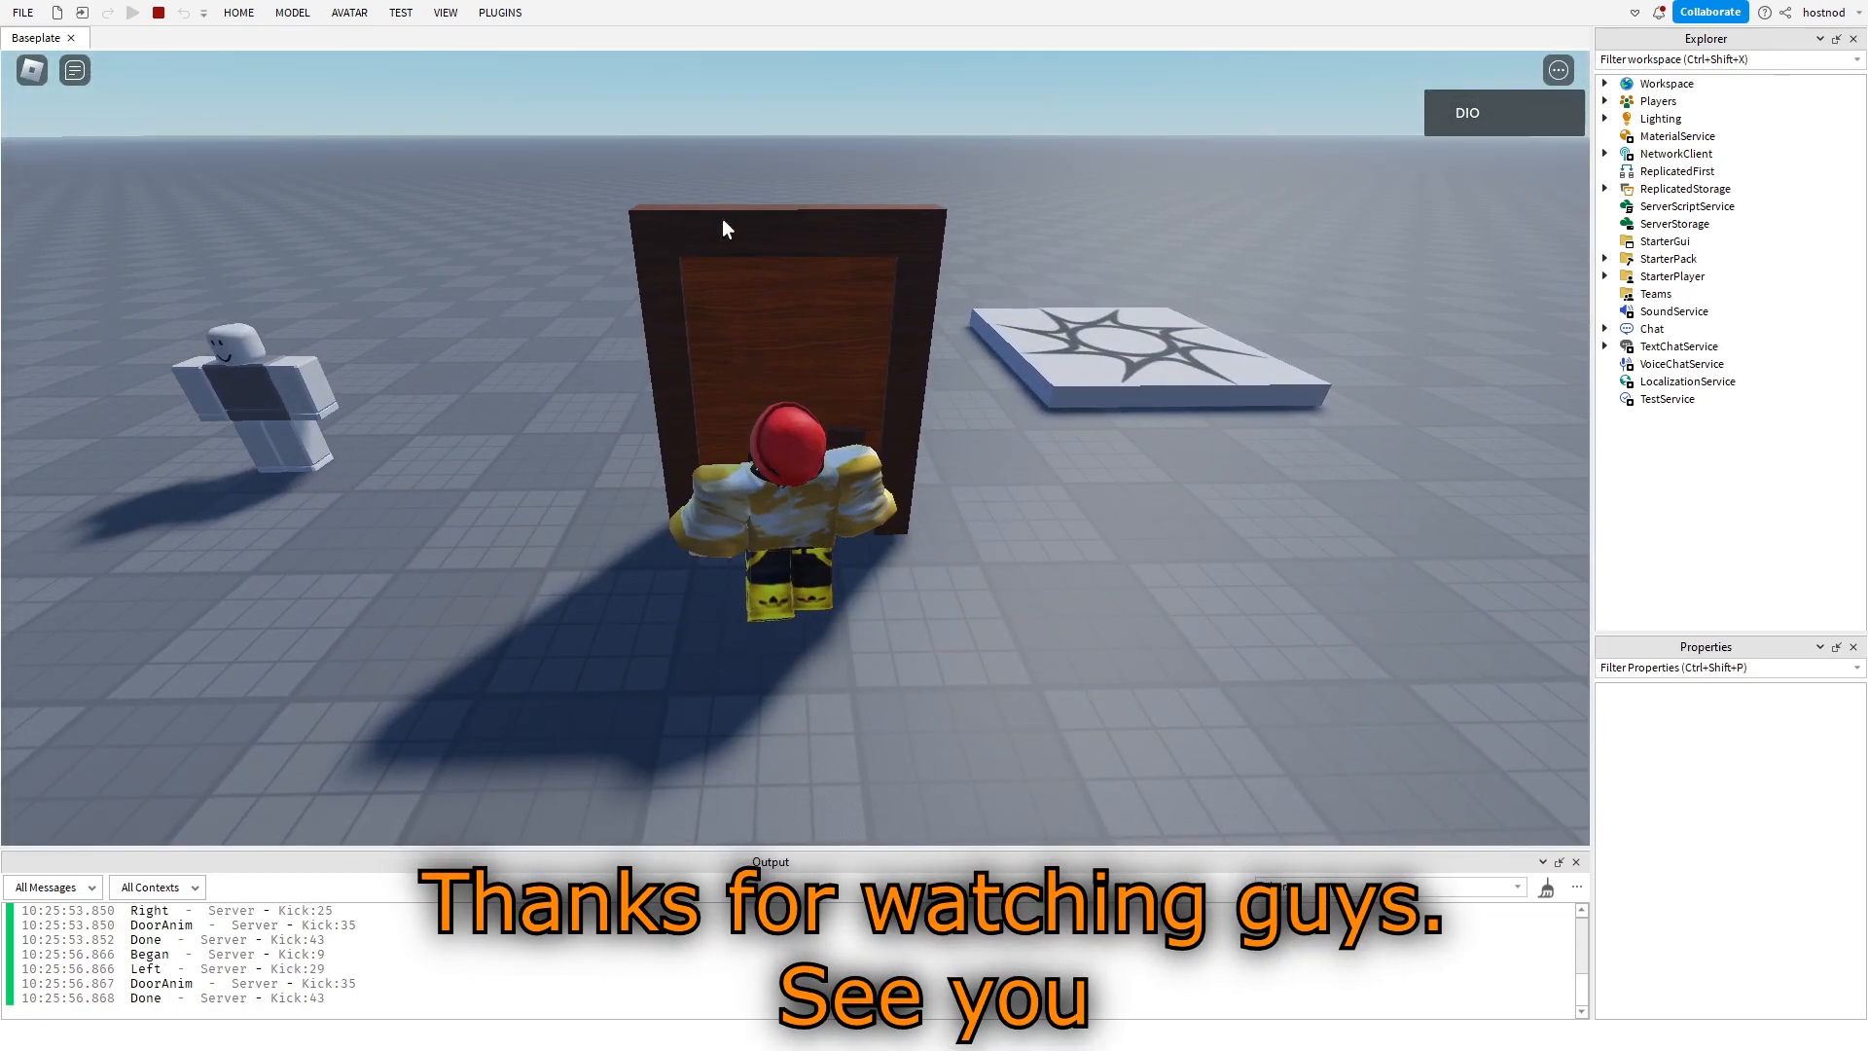
key("w")
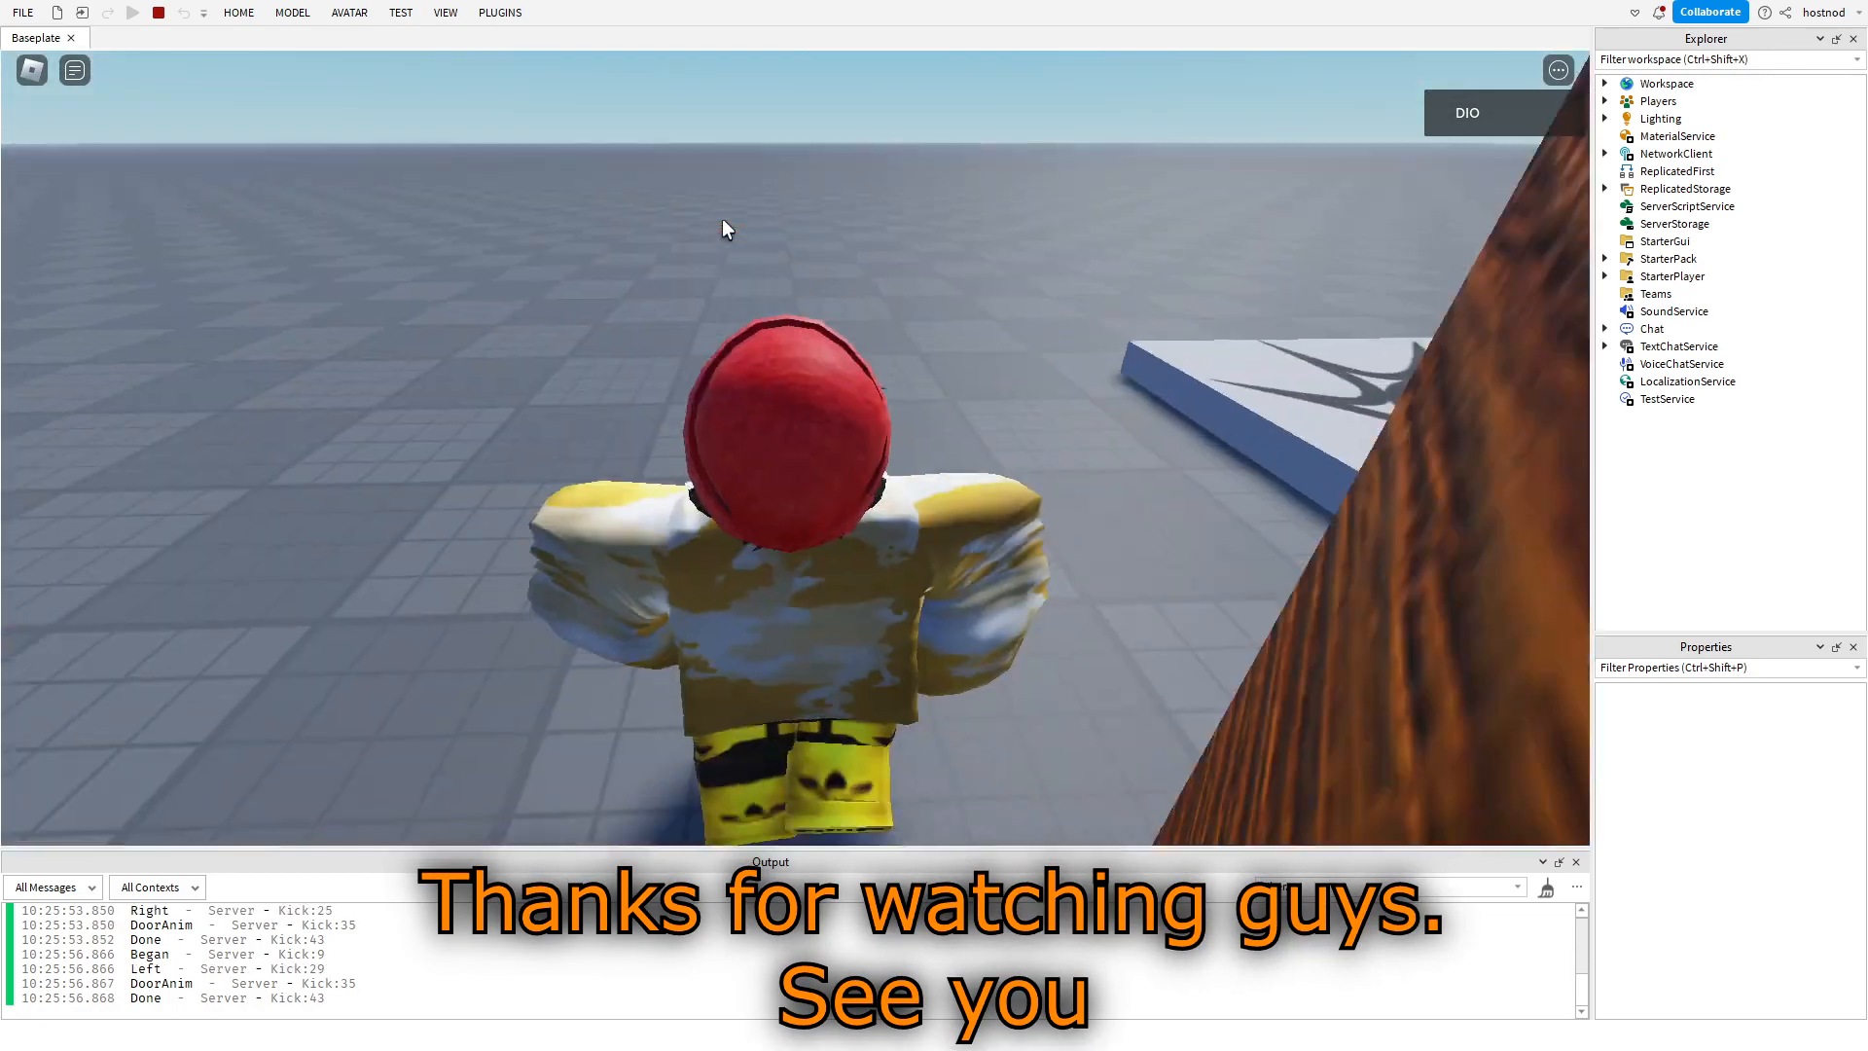
key("e")
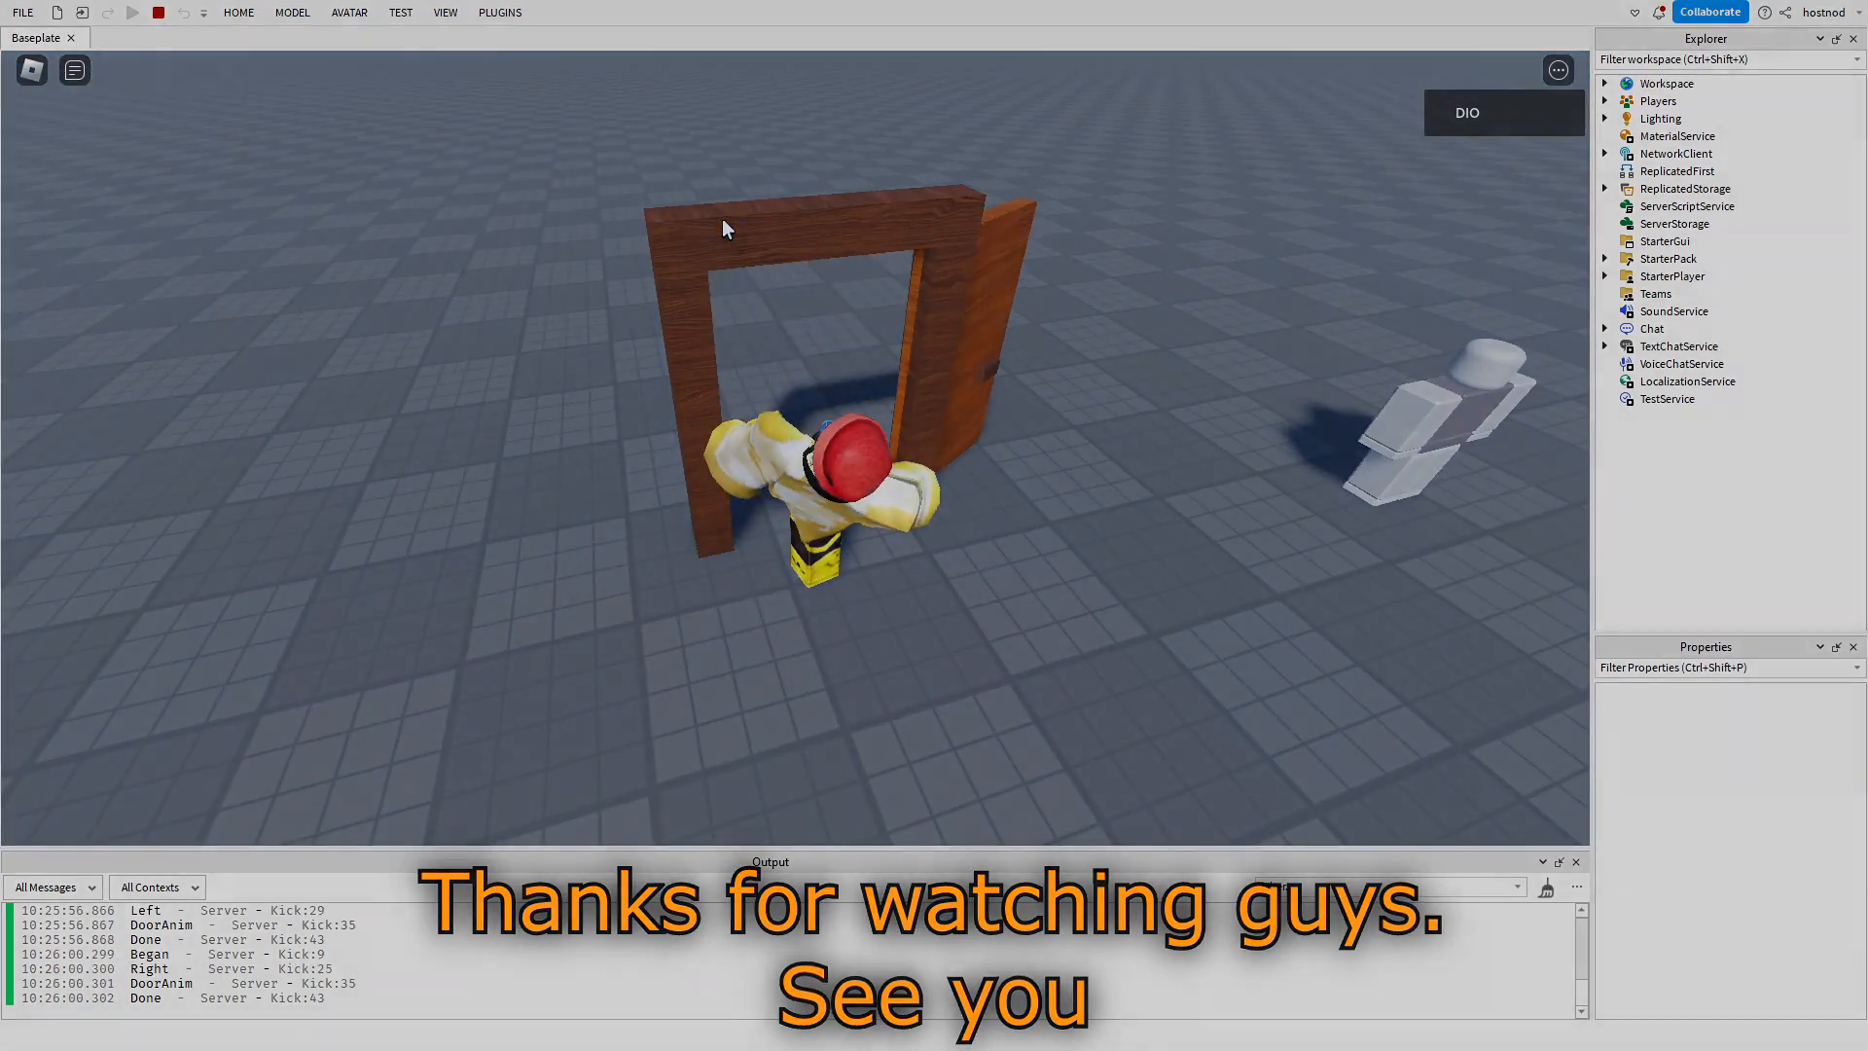